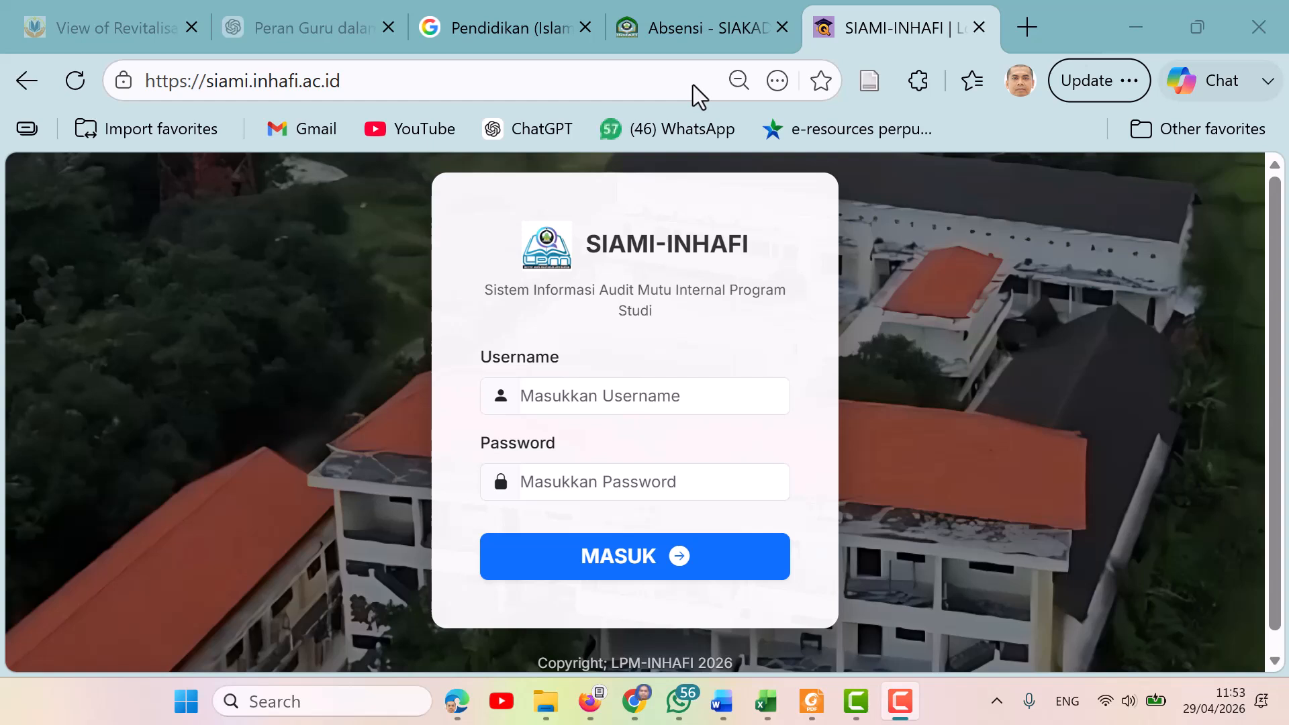
# Log in to SIAMI-INHAFI by entering the admin username and account password and submitting the form.
pyautogui.click(628, 402)
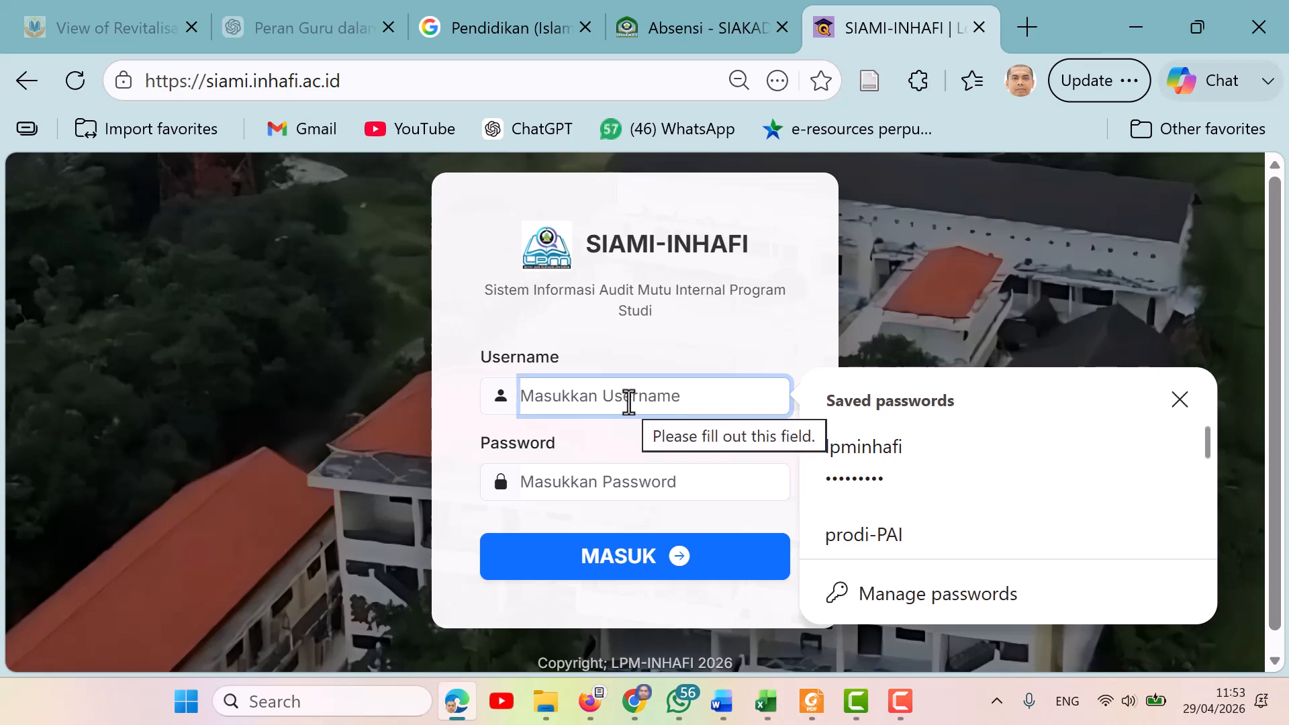
pyautogui.write('lpninhafi')
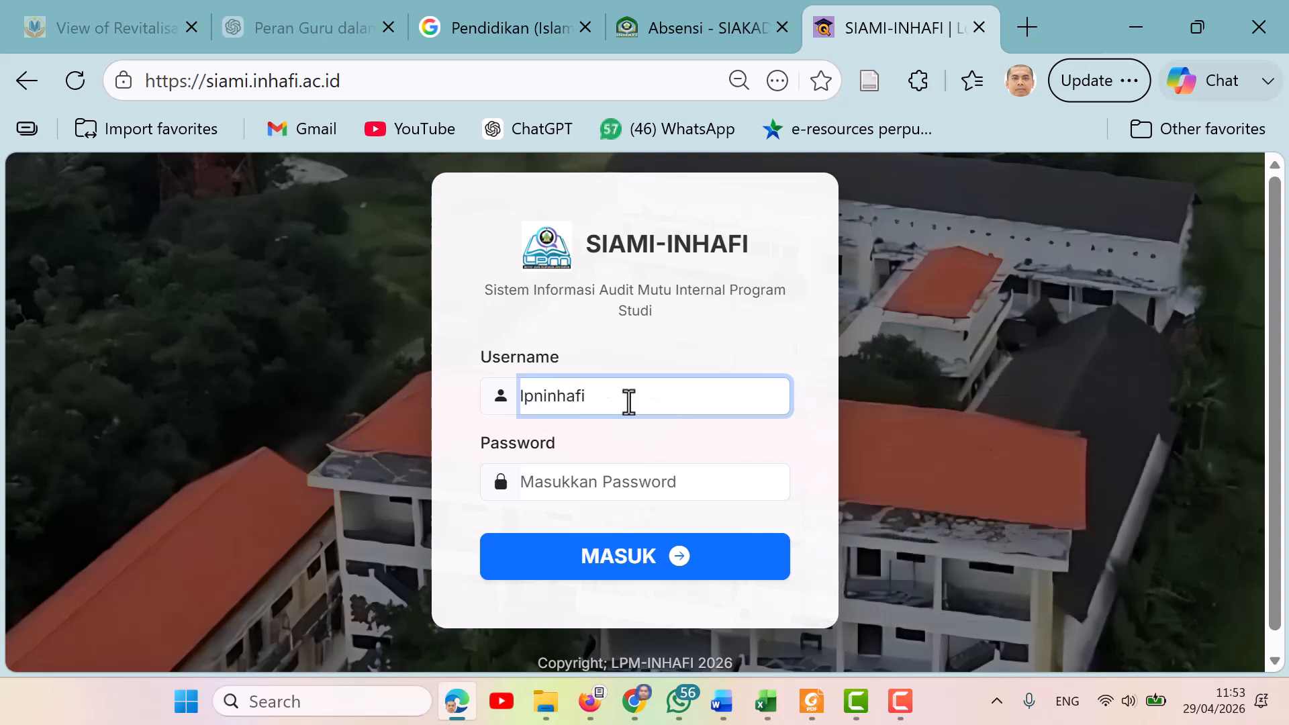
pyautogui.click(612, 488)
pyautogui.write('*******')
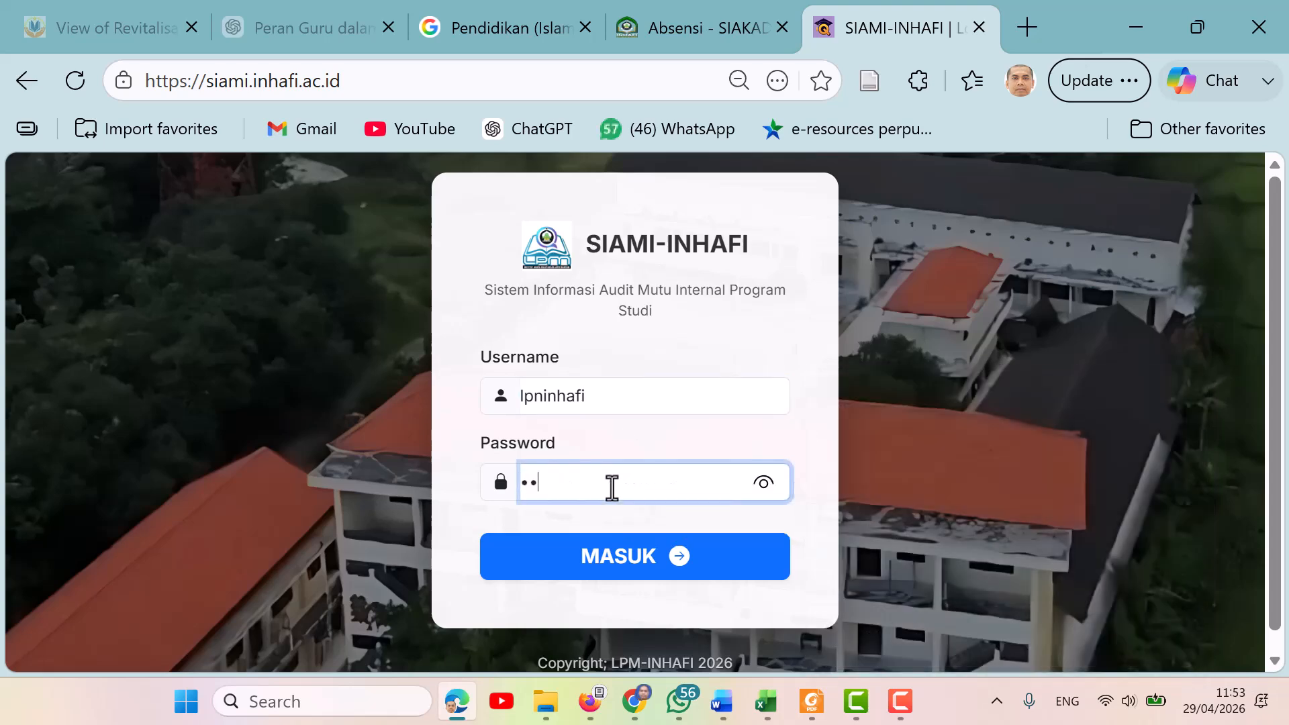
pyautogui.write('**')
pyautogui.click(577, 569)
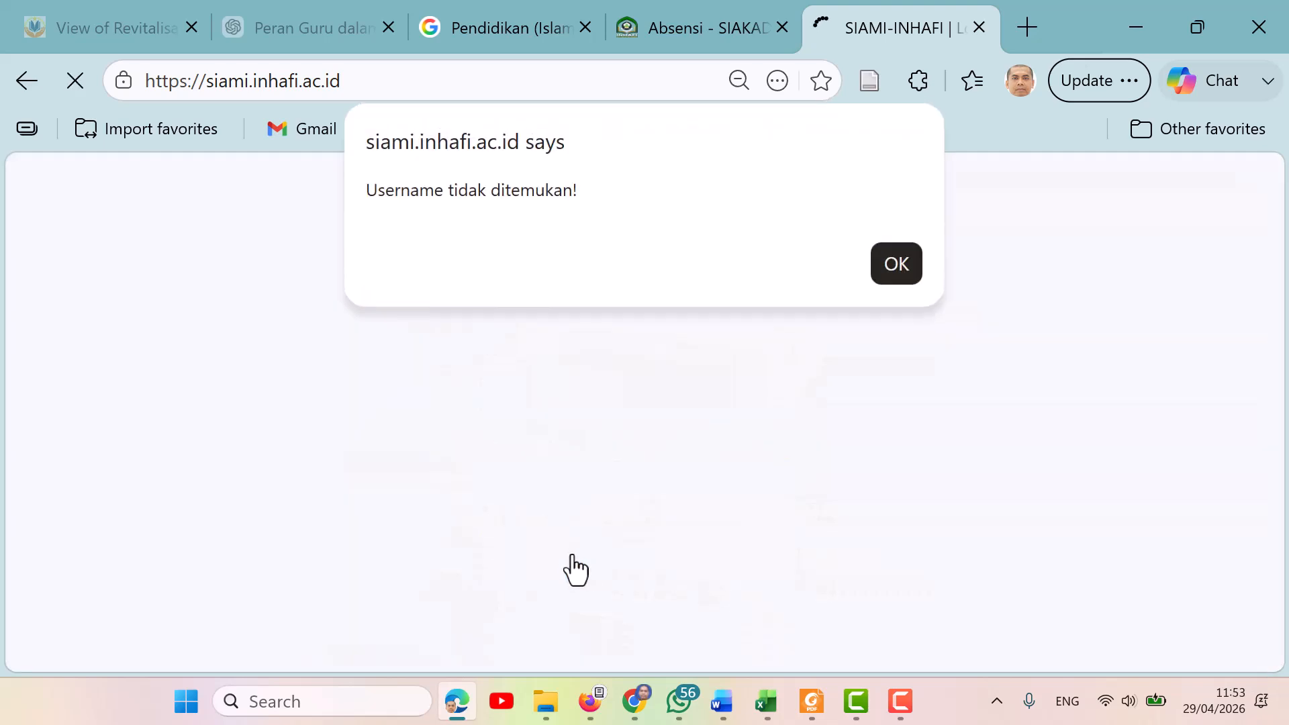
pyautogui.press('Return')
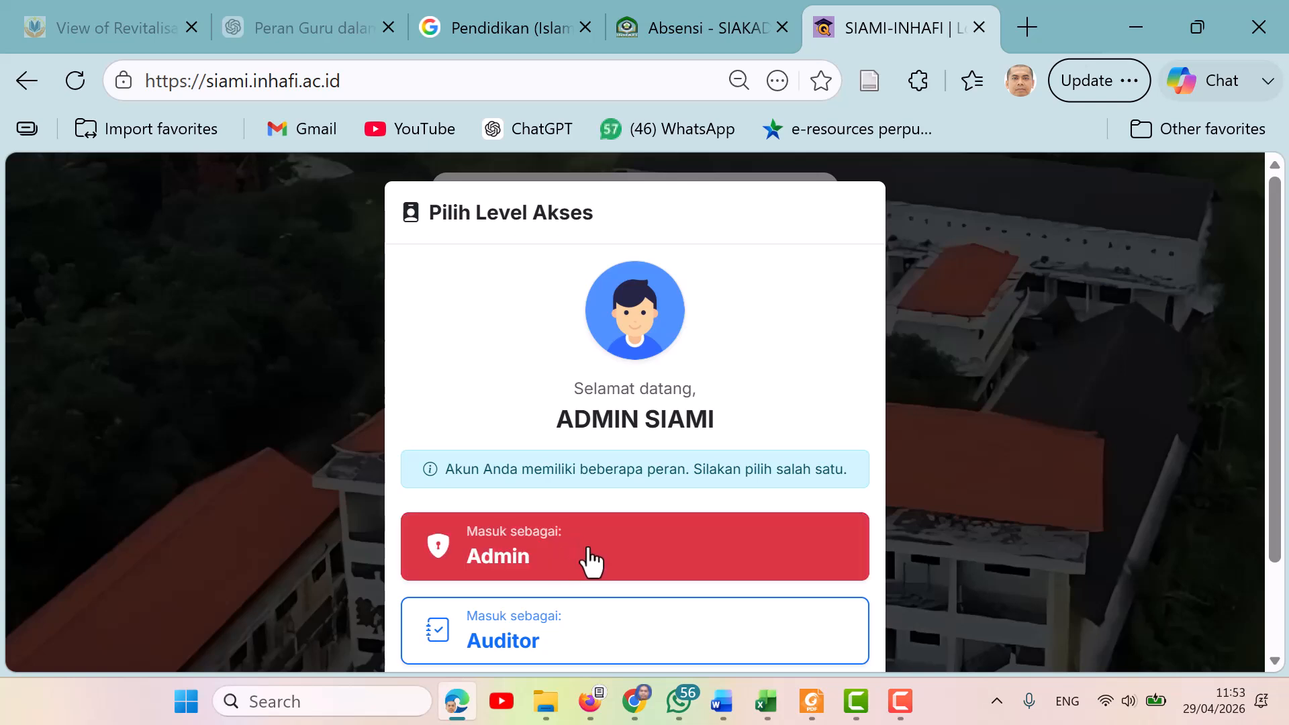
# Enter with the Admin access level and scroll through the dashboard's first-use guide.
pyautogui.click(591, 561)
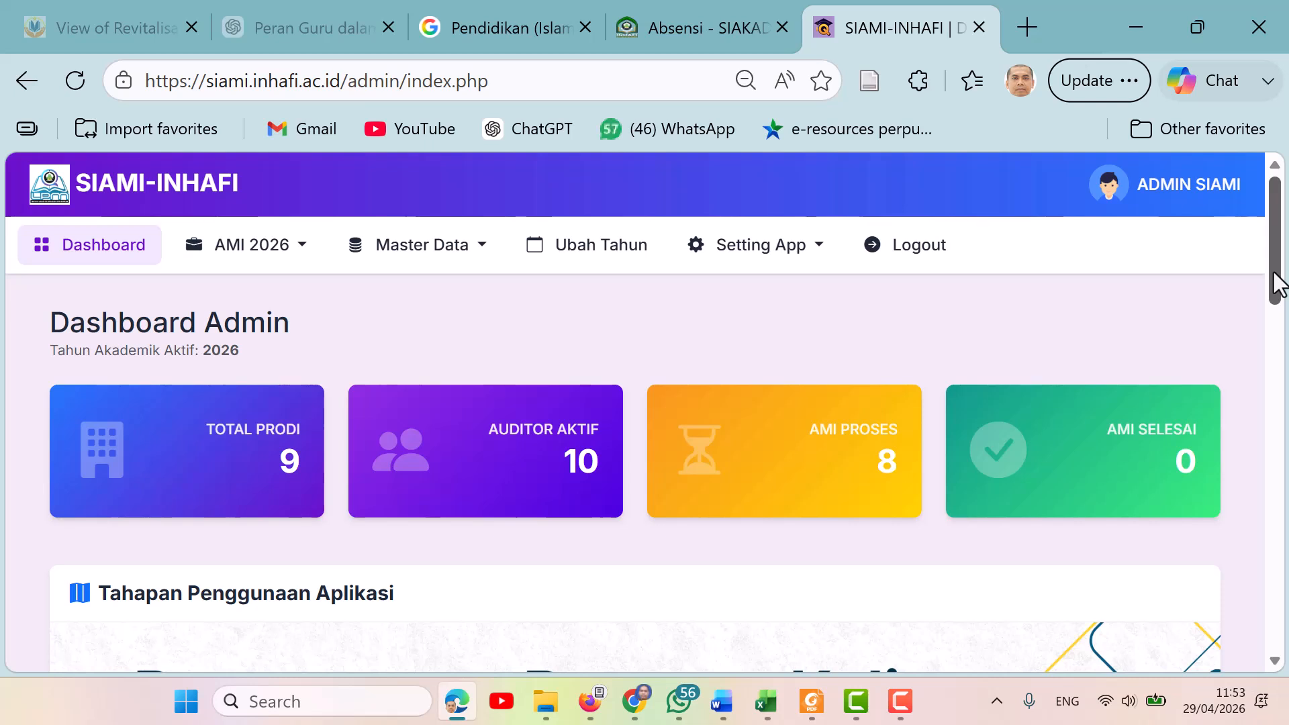
pyautogui.moveTo(1279, 286); pyautogui.dragTo(1282, 342)
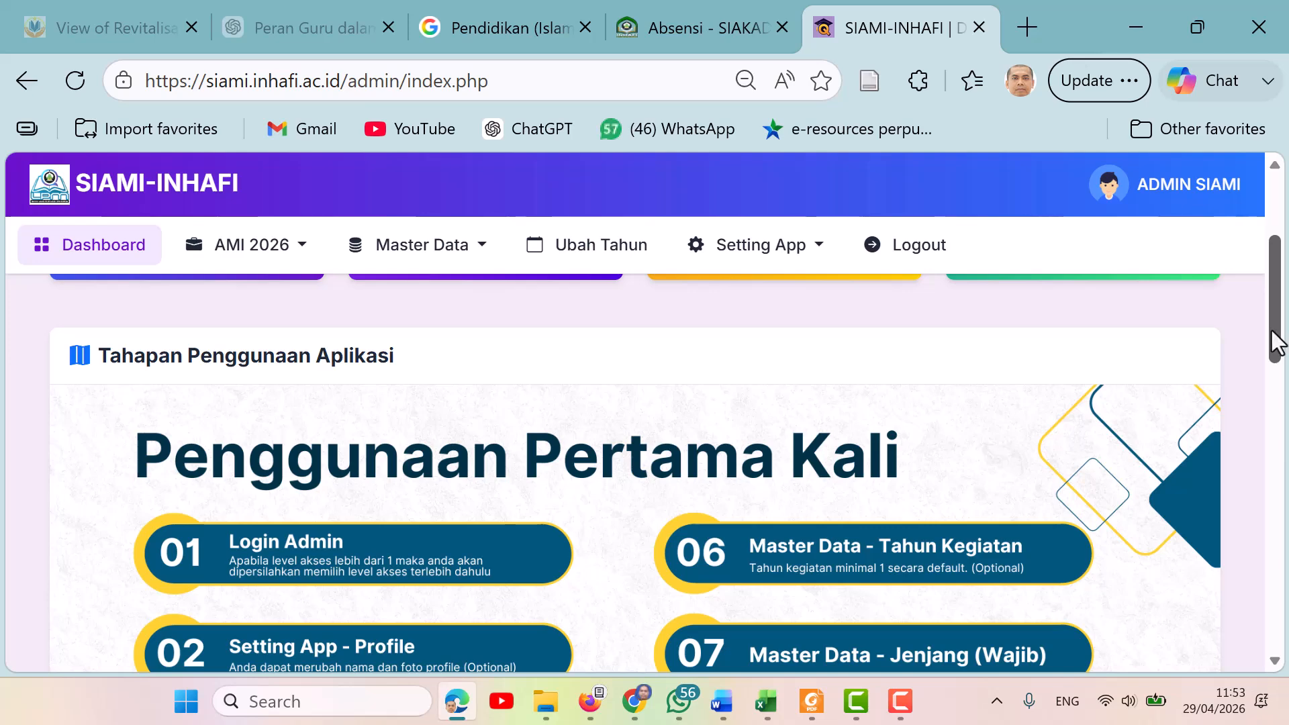
pyautogui.moveTo(1275, 342); pyautogui.dragTo(1286, 373)
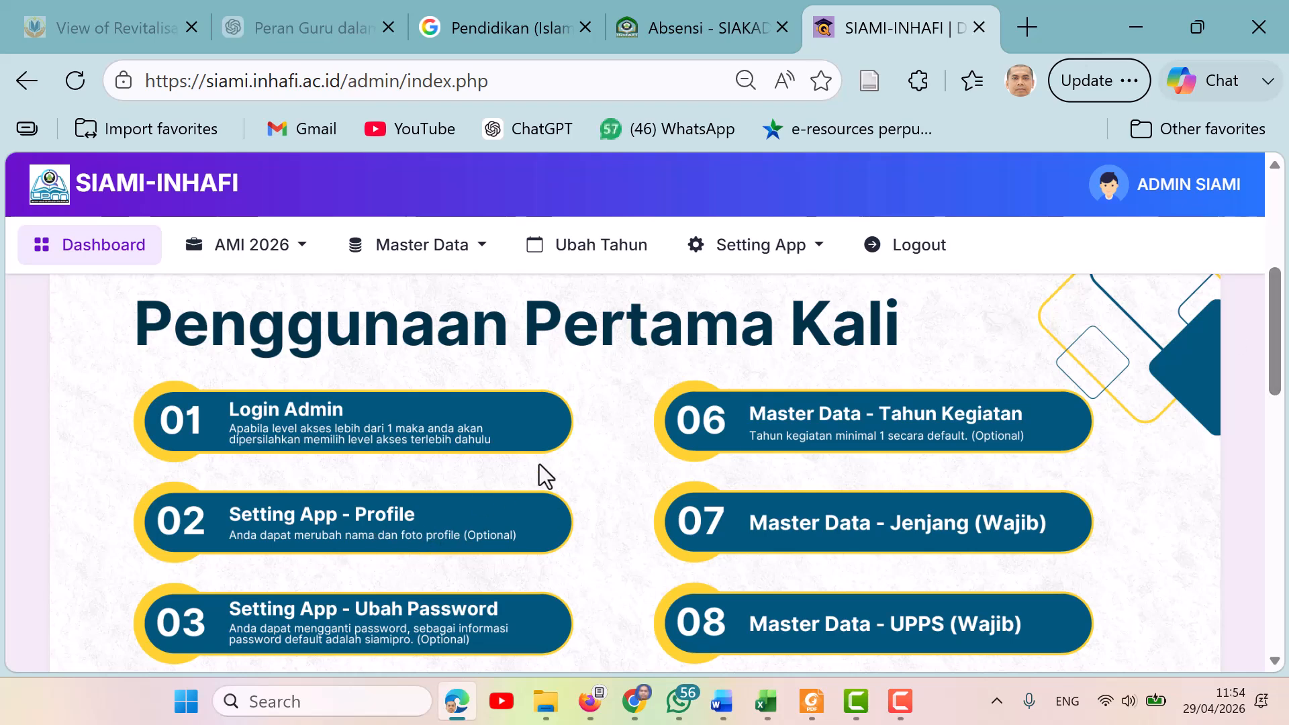
# Open the Profile settings page and scroll down to the profile photo field.
pyautogui.click(815, 249)
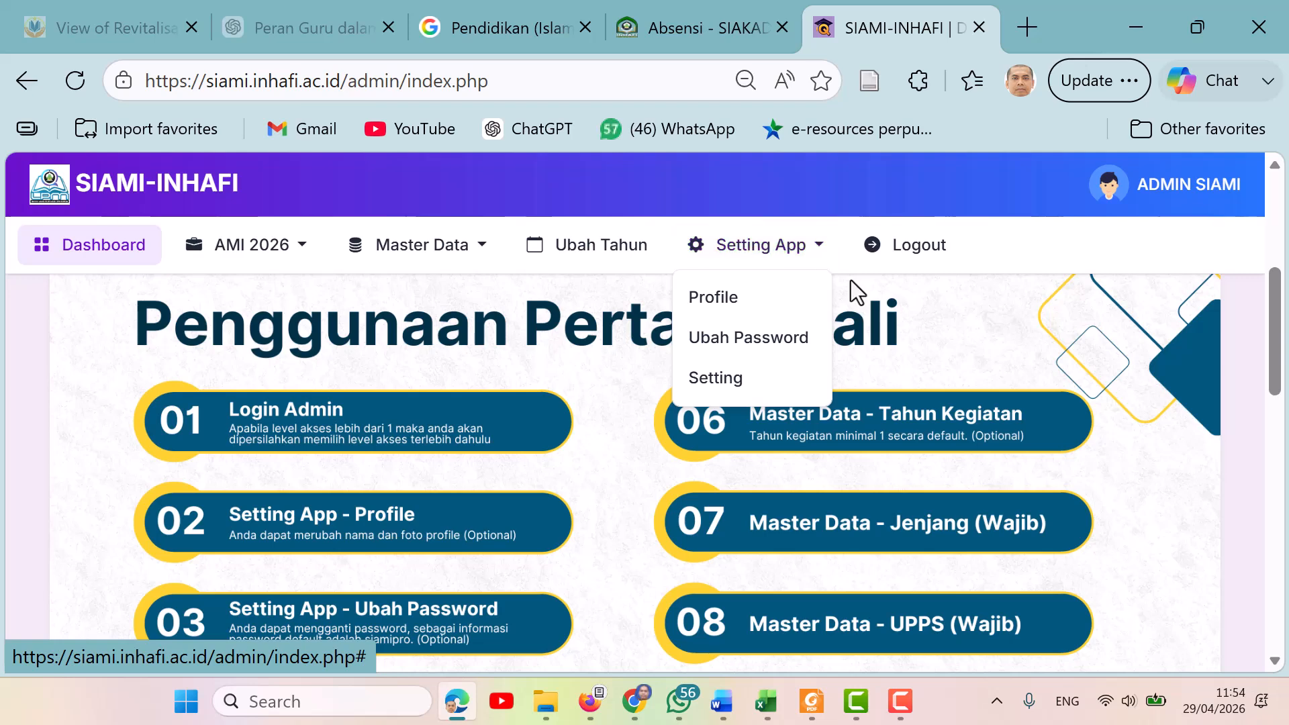
pyautogui.click(713, 310)
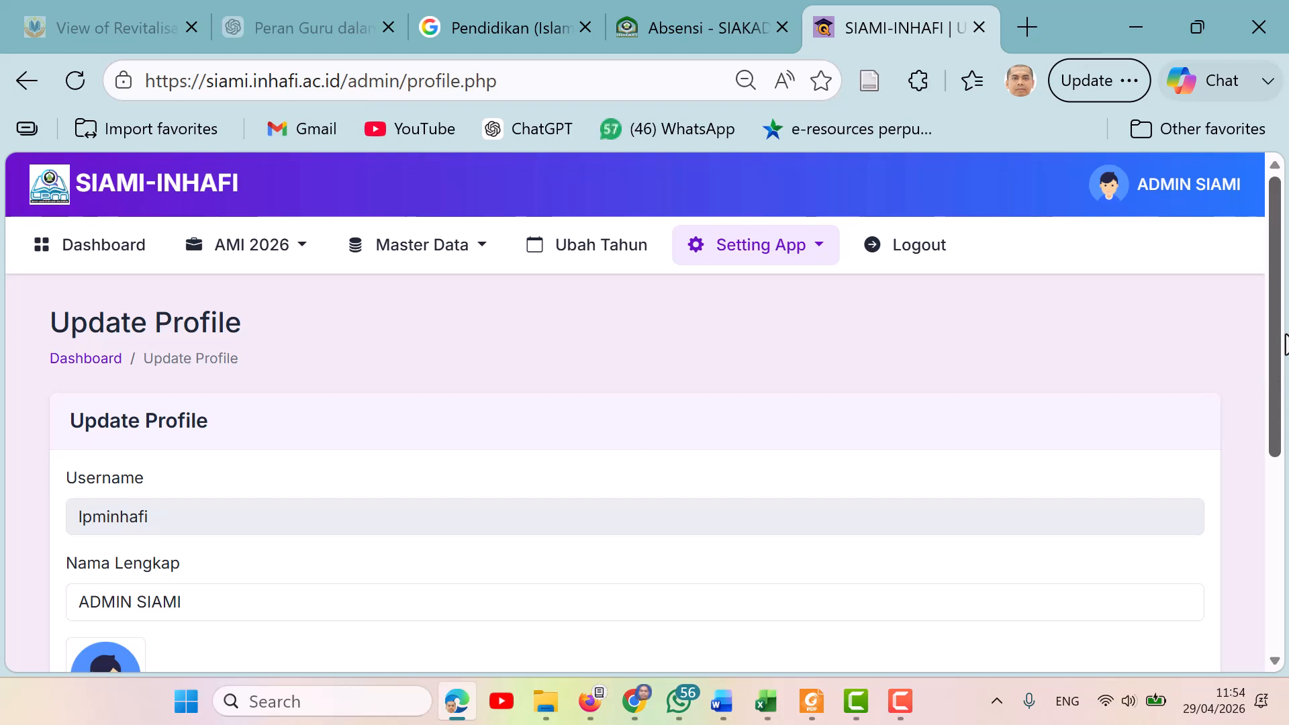
pyautogui.moveTo(1280, 346); pyautogui.dragTo(1281, 406)
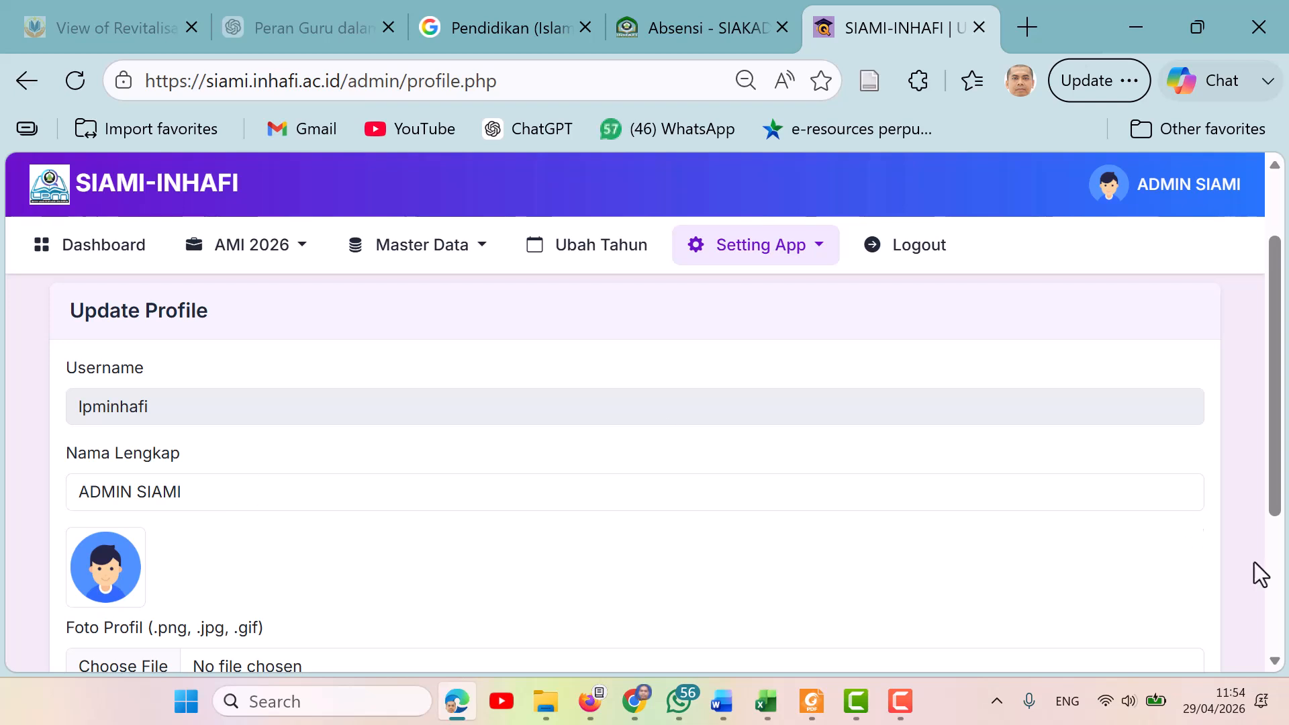
pyautogui.scroll(-2, 1283, 478)
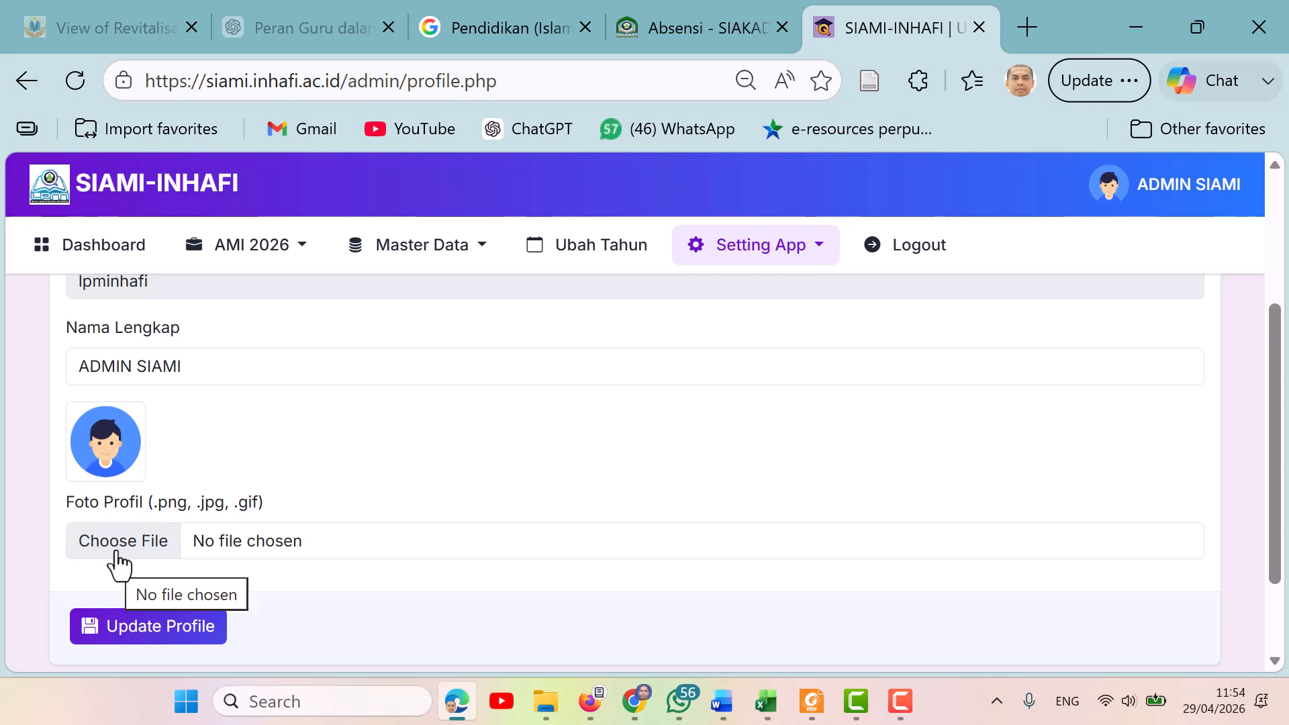
pyautogui.click(138, 557)
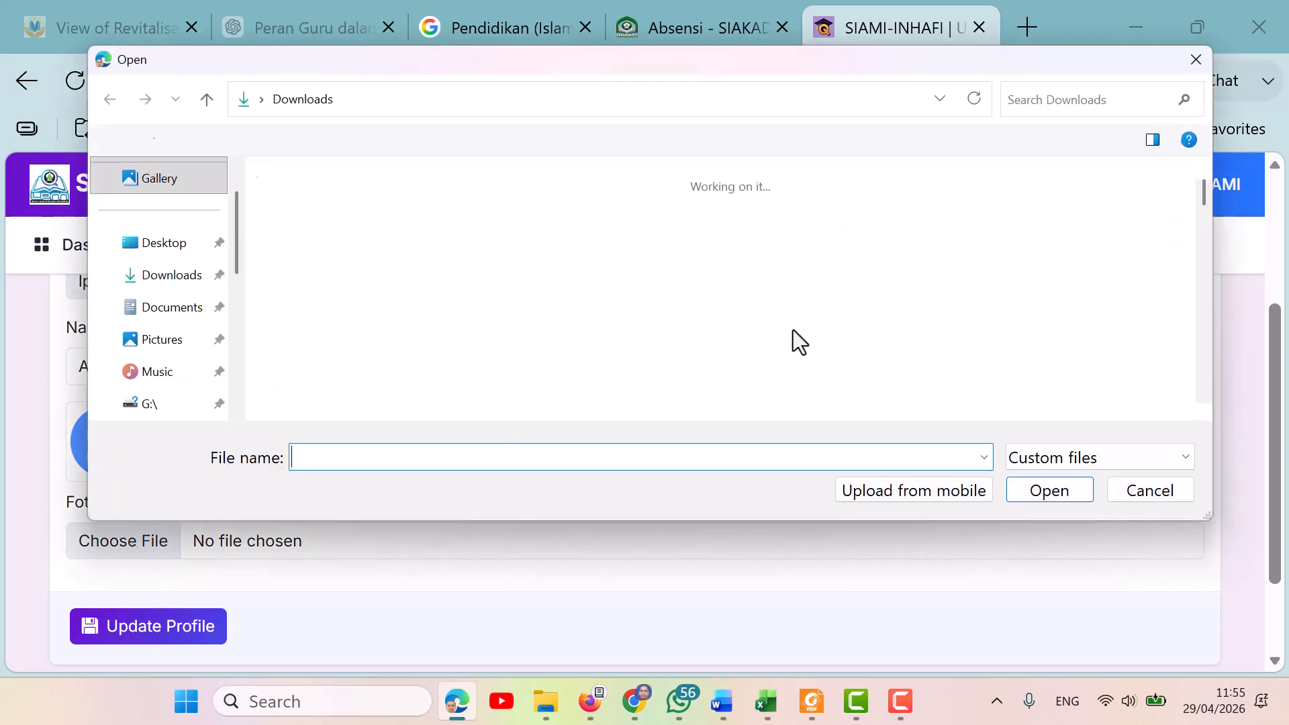
pyautogui.click(165, 344)
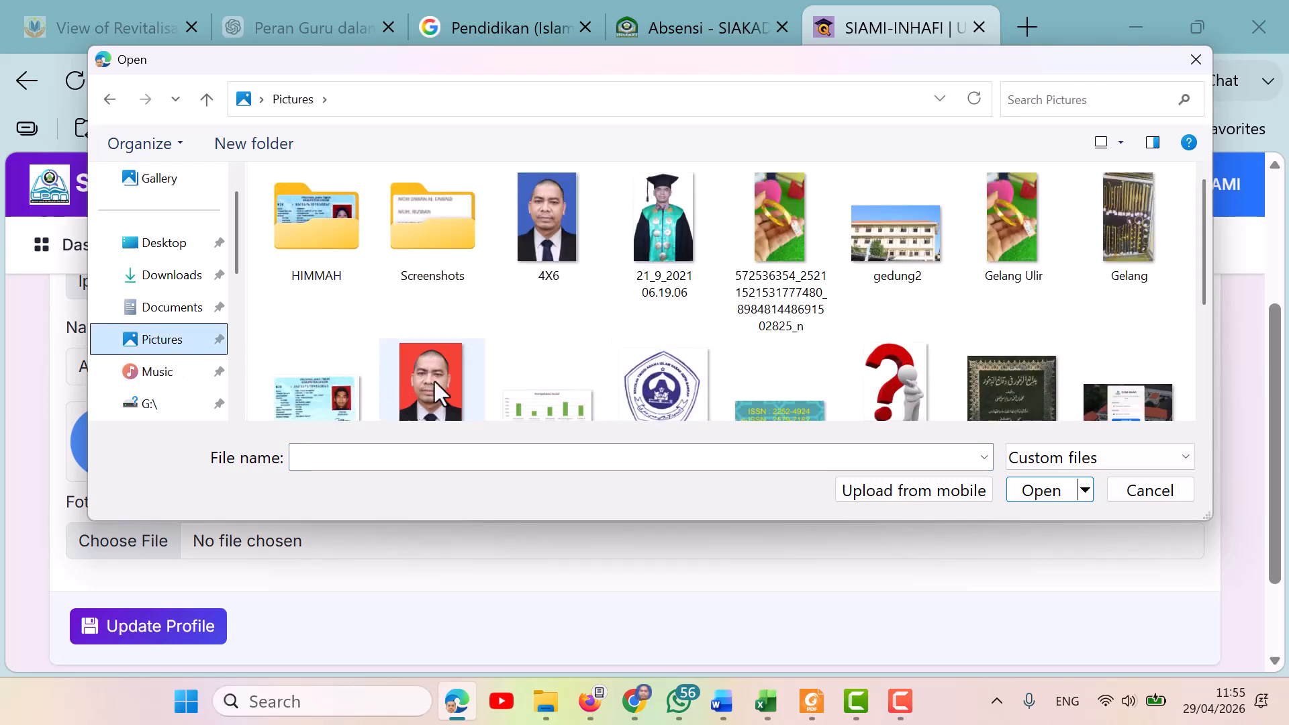
pyautogui.click(446, 362)
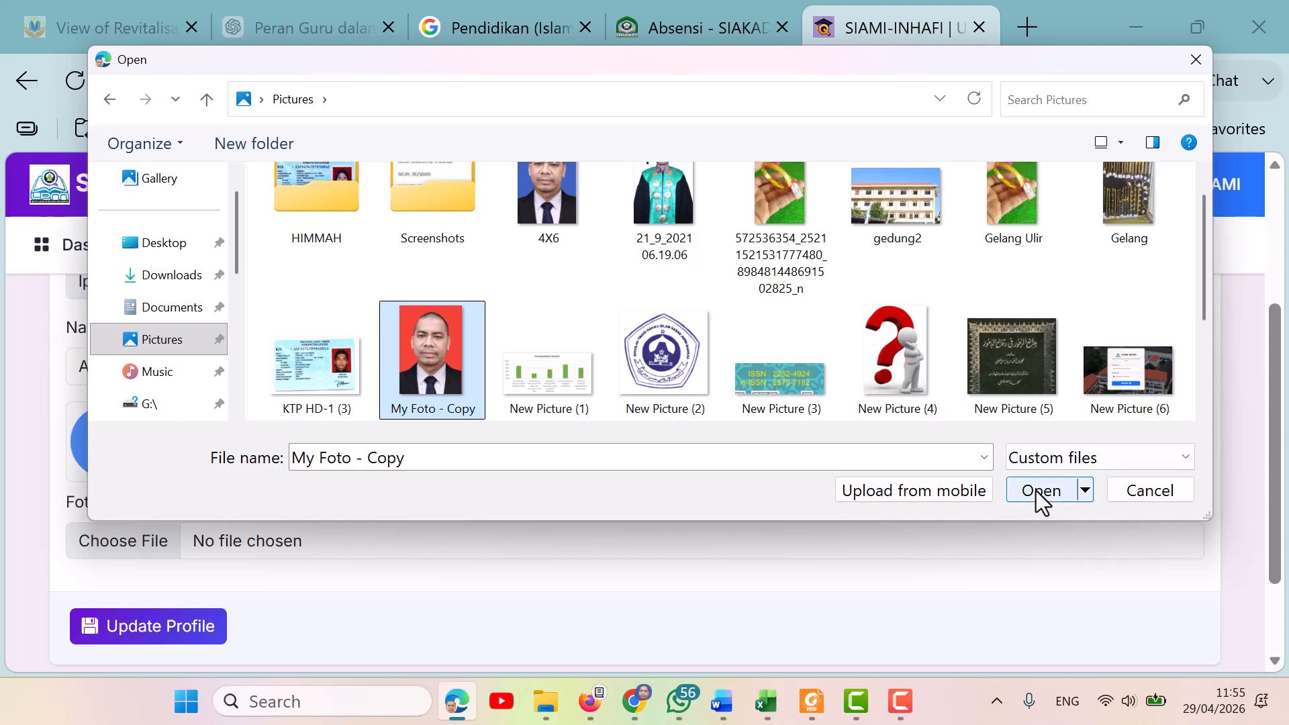
pyautogui.click(1151, 493)
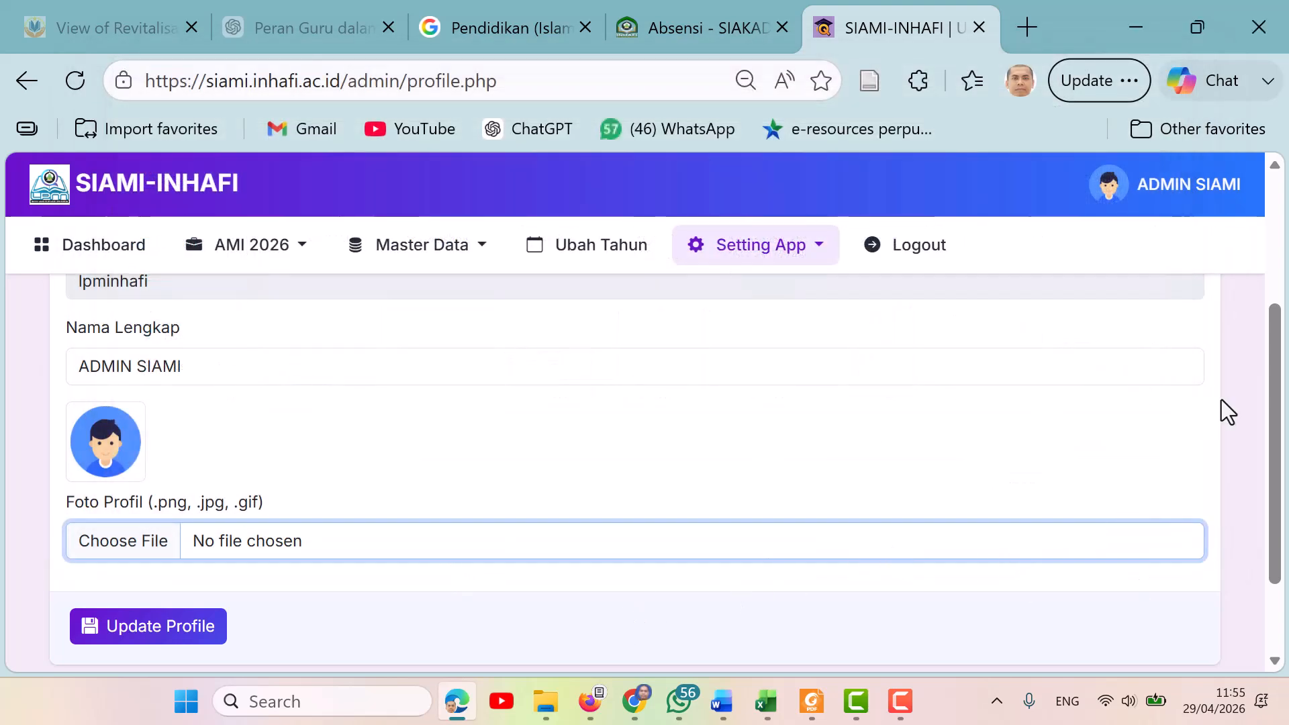
# Go back to the dashboard, open the Ubah Password page, and examine its new and confirm password fields.
pyautogui.scroll(-2, 1265, 443)
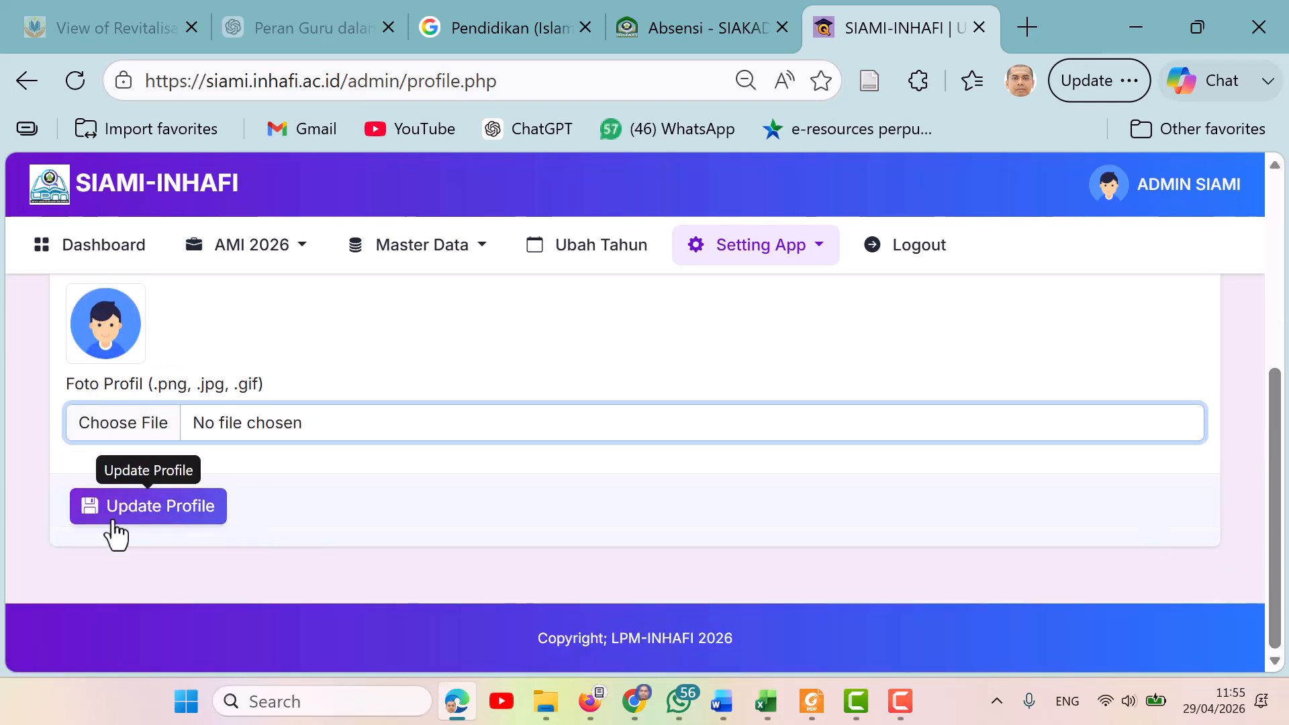
pyautogui.click(26, 83)
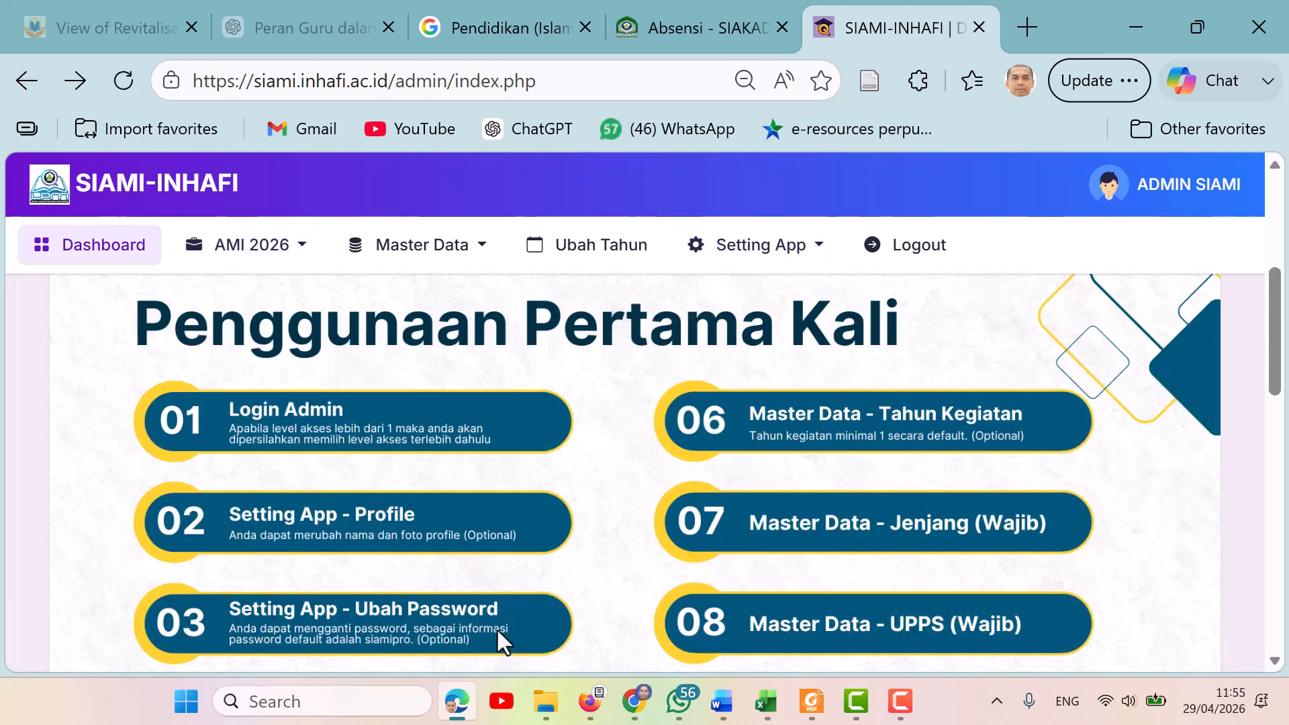
pyautogui.click(819, 260)
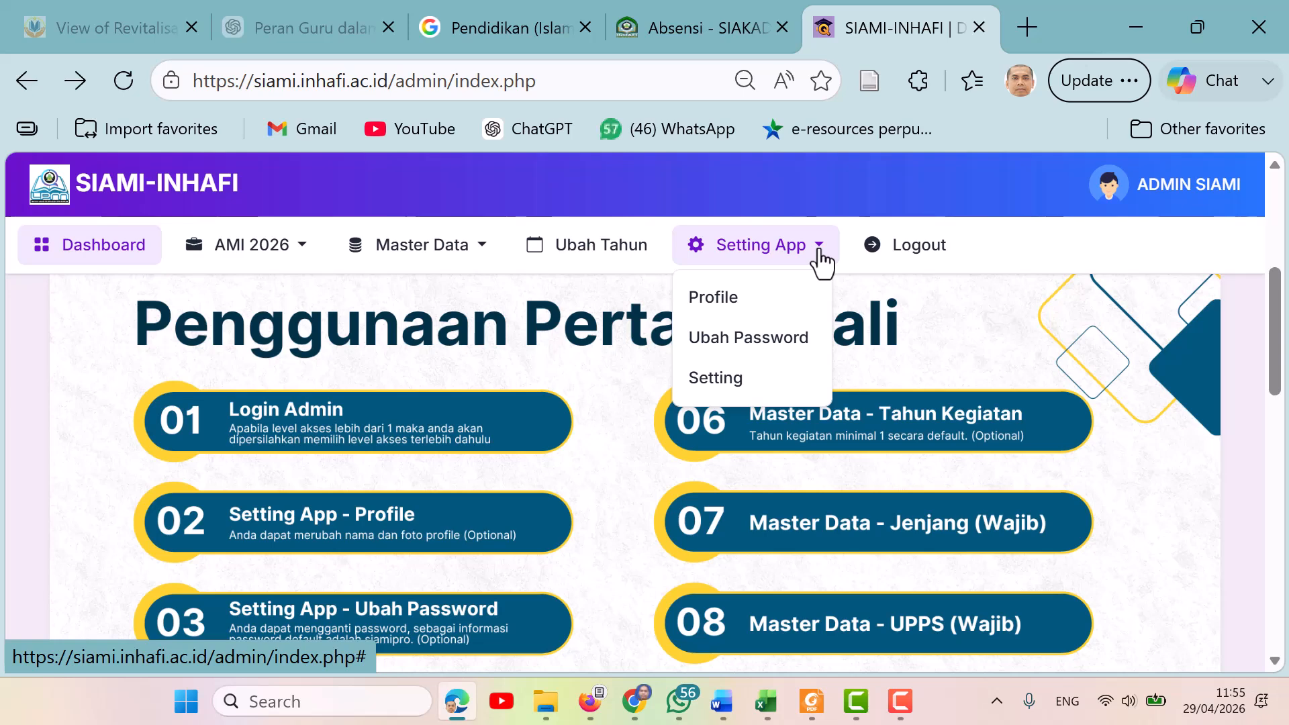
pyautogui.click(747, 338)
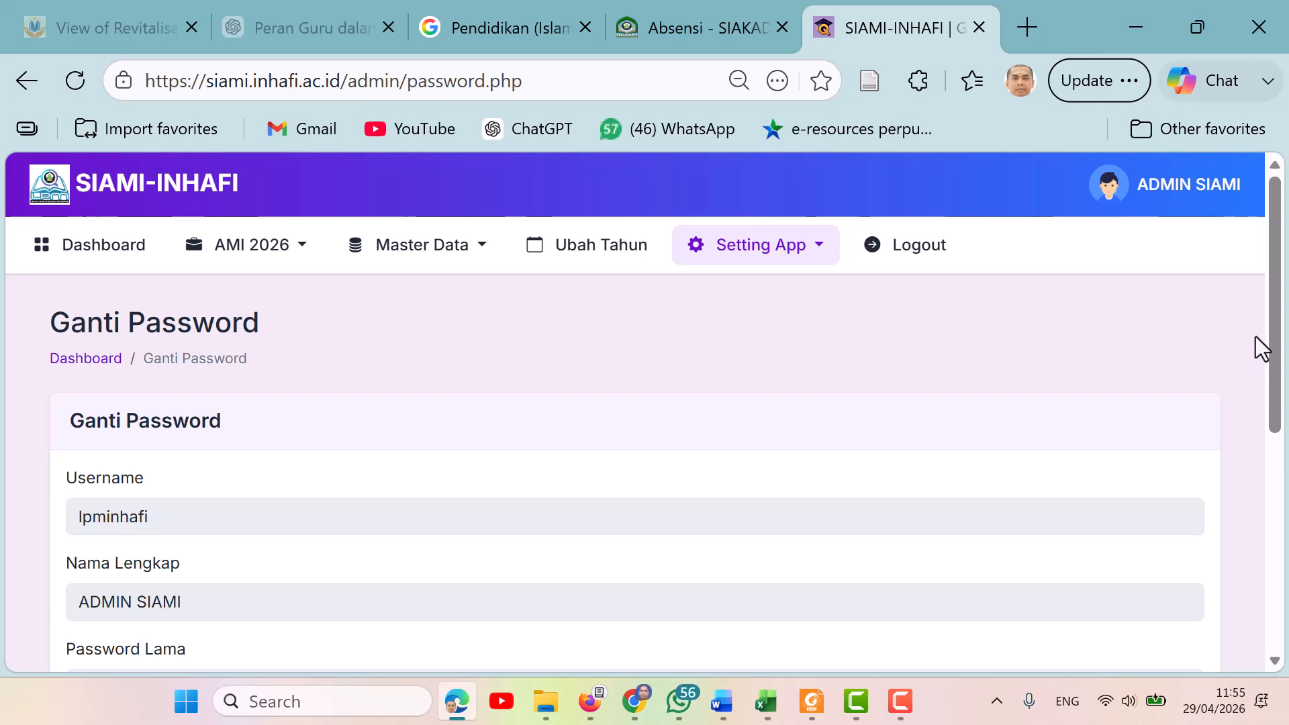
pyautogui.scroll(-2, 290, 325)
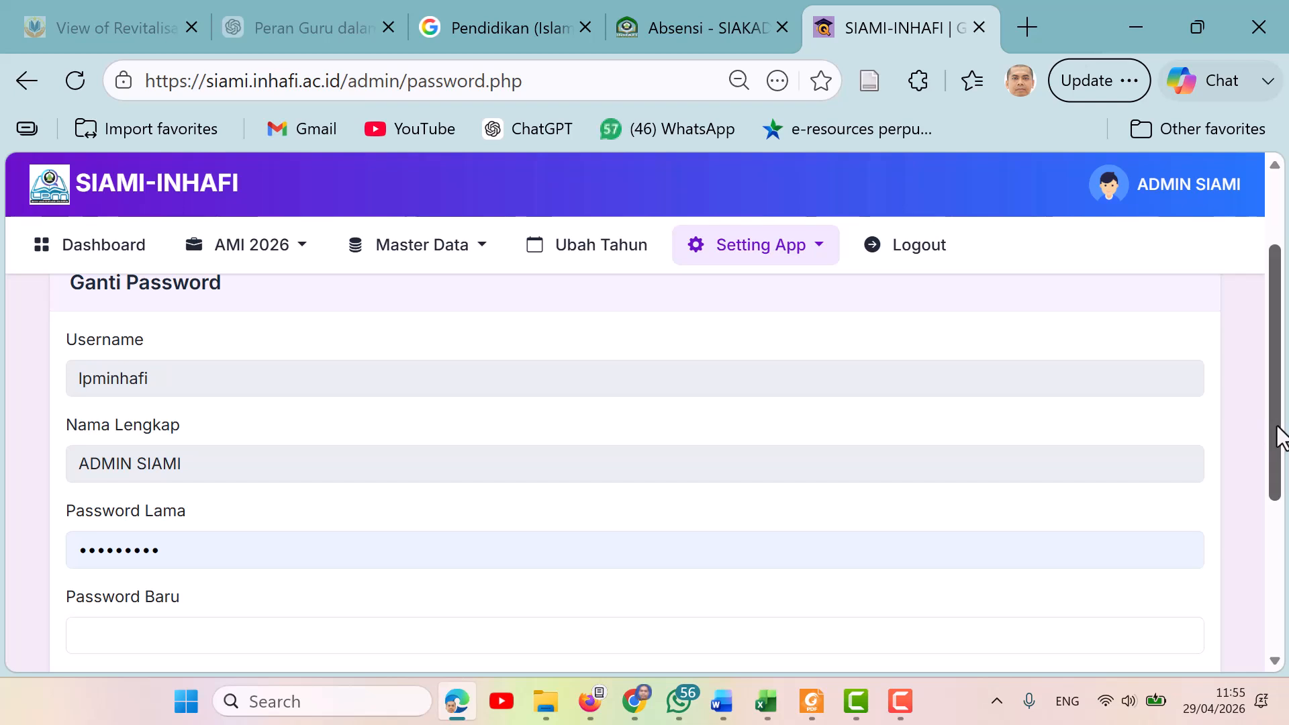
pyautogui.moveTo(1281, 437); pyautogui.dragTo(1284, 526)
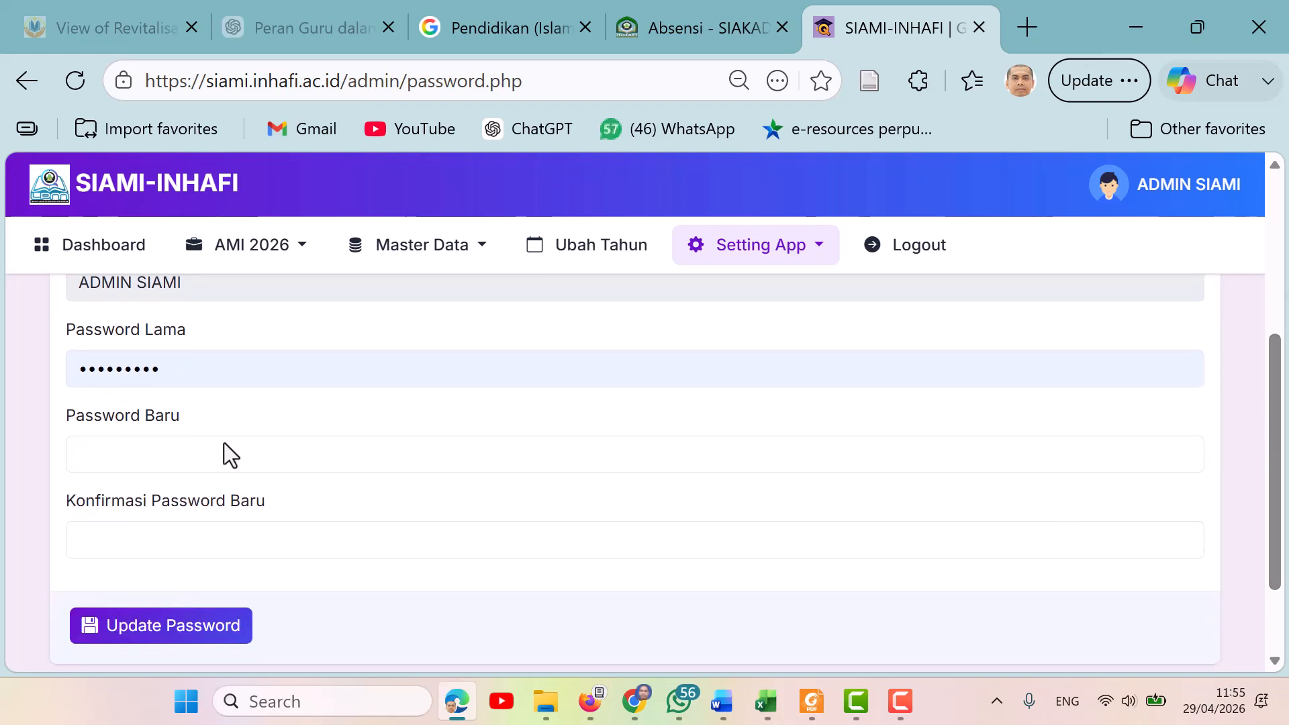
pyautogui.click(183, 458)
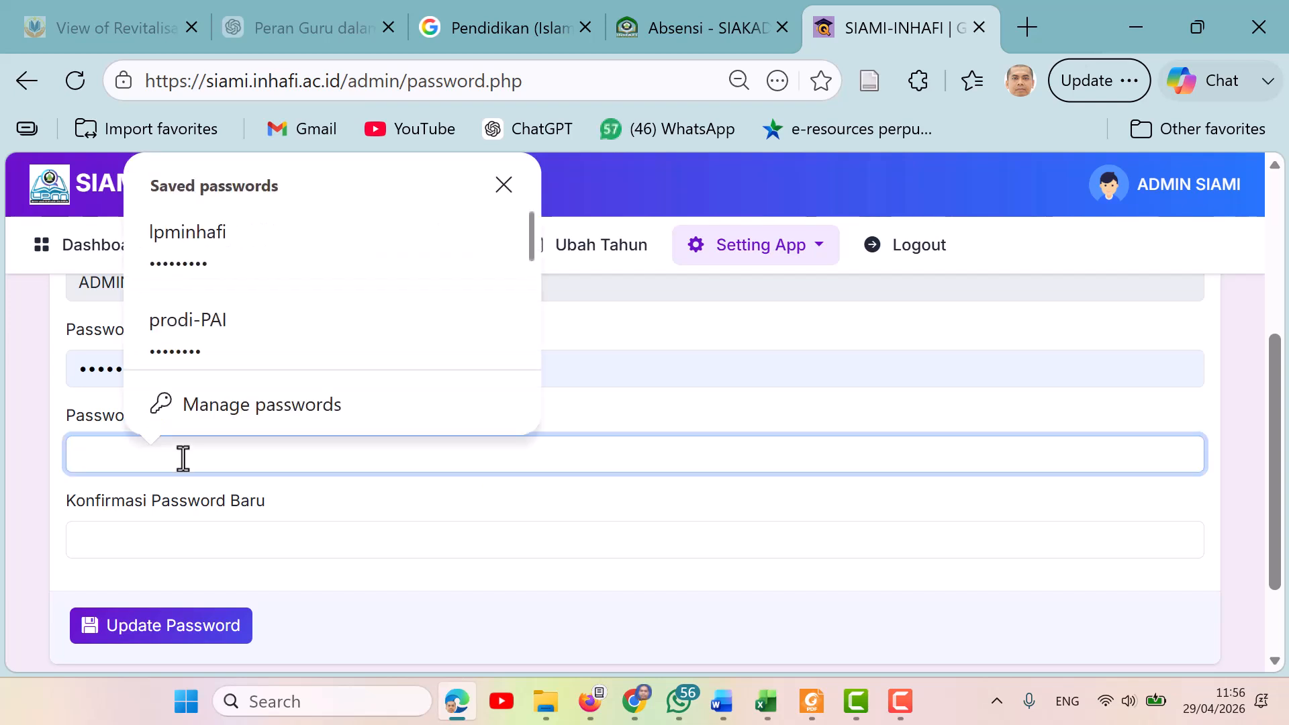
pyautogui.click(165, 541)
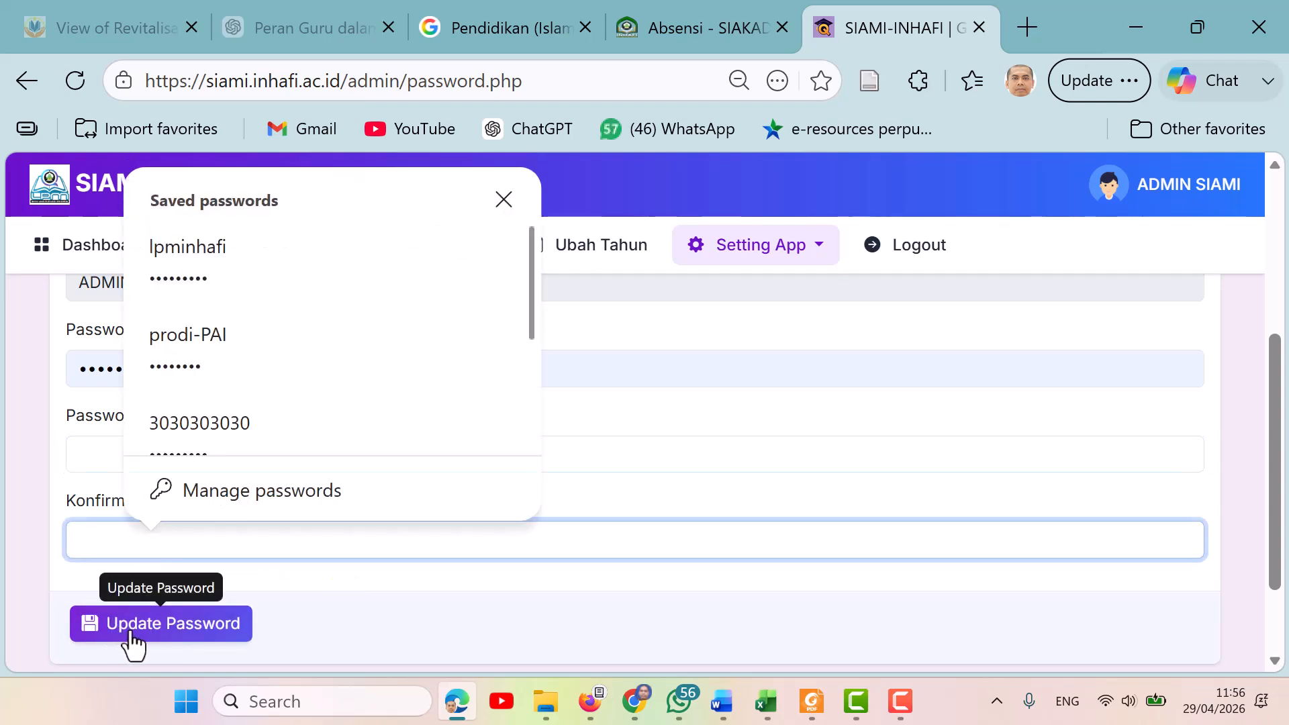
pyautogui.click(27, 590)
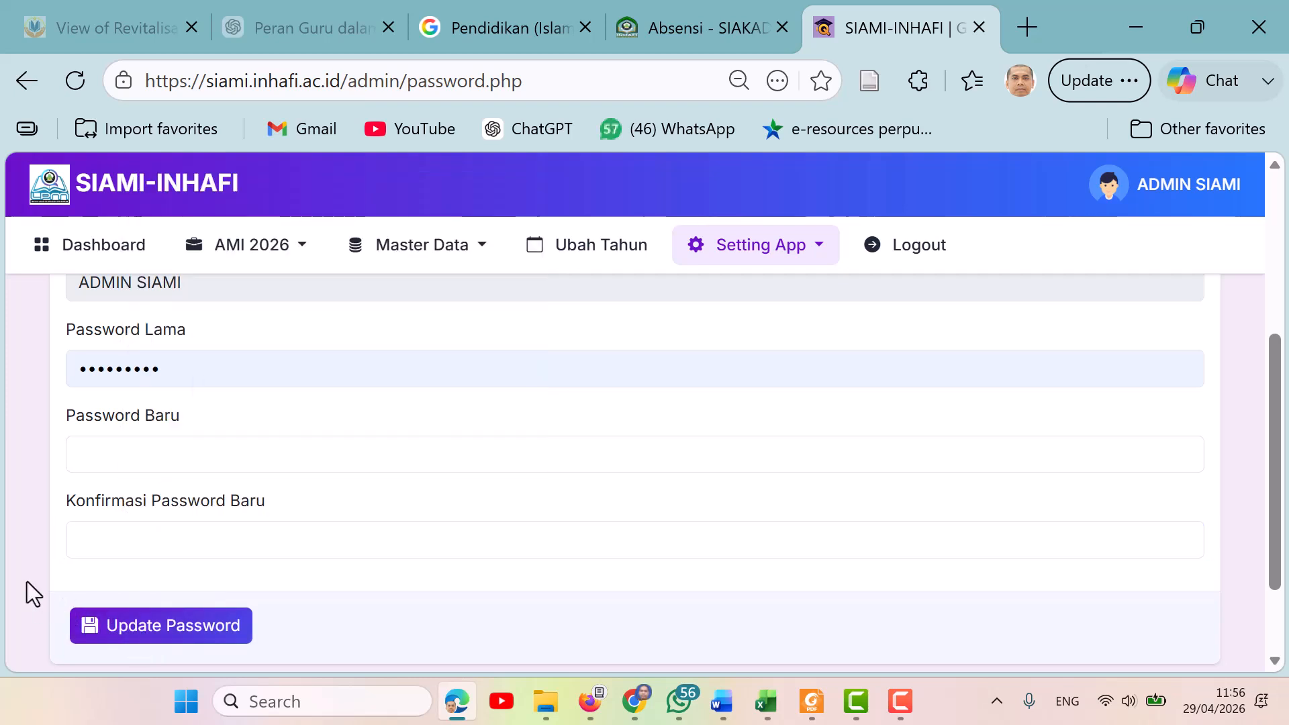
# Return to the dashboard and view the options in the admin account menu.
pyautogui.scroll(5, 27, 589)
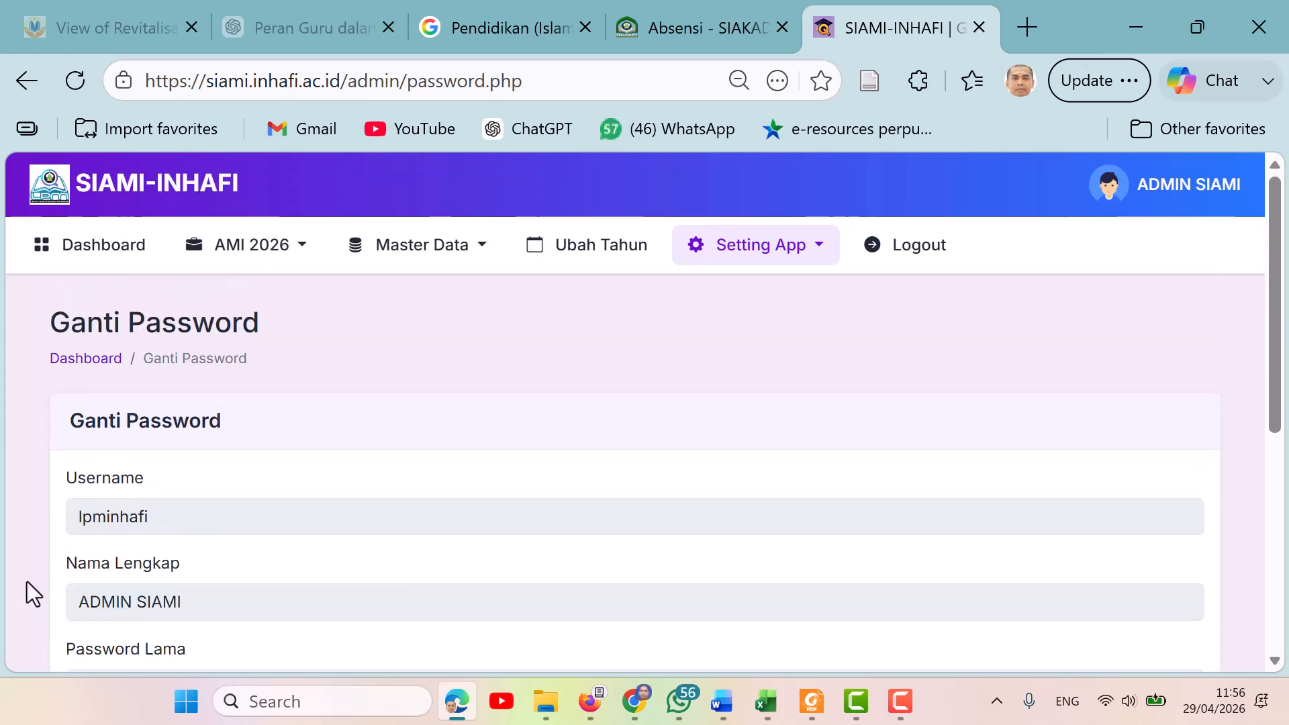
pyautogui.click(26, 82)
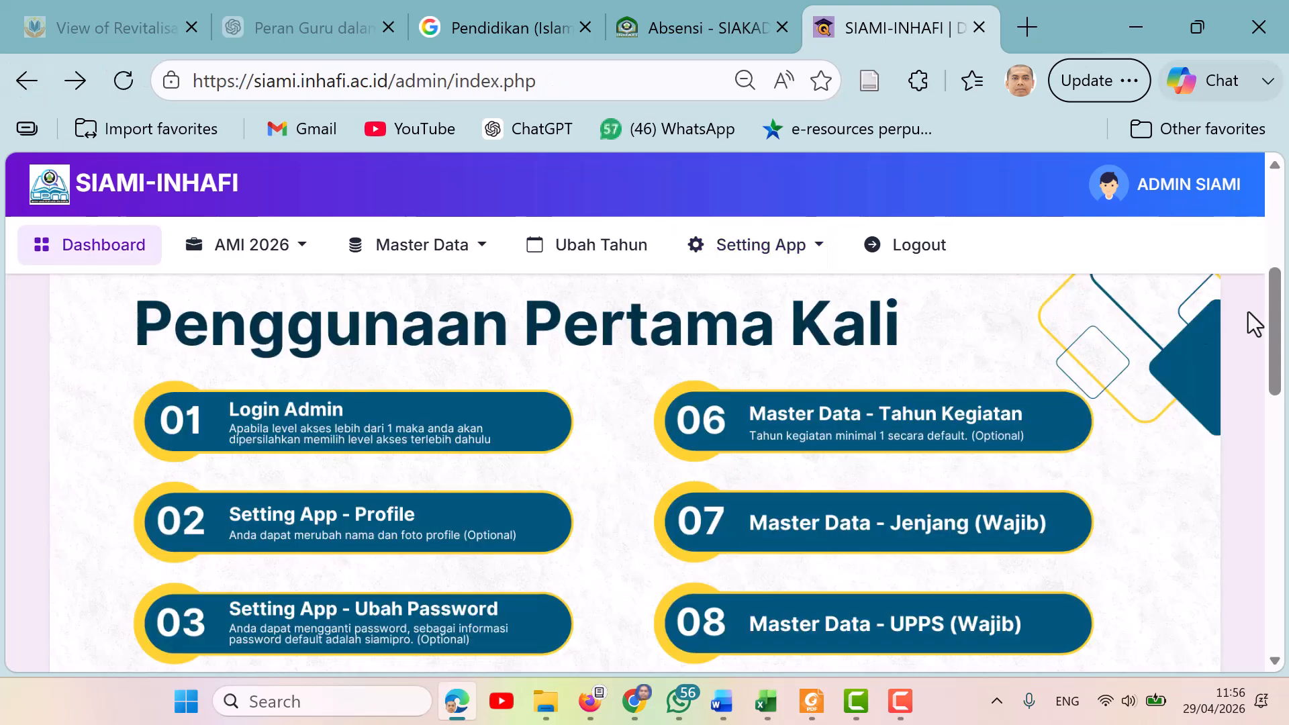
pyautogui.moveTo(1280, 329); pyautogui.dragTo(1282, 374)
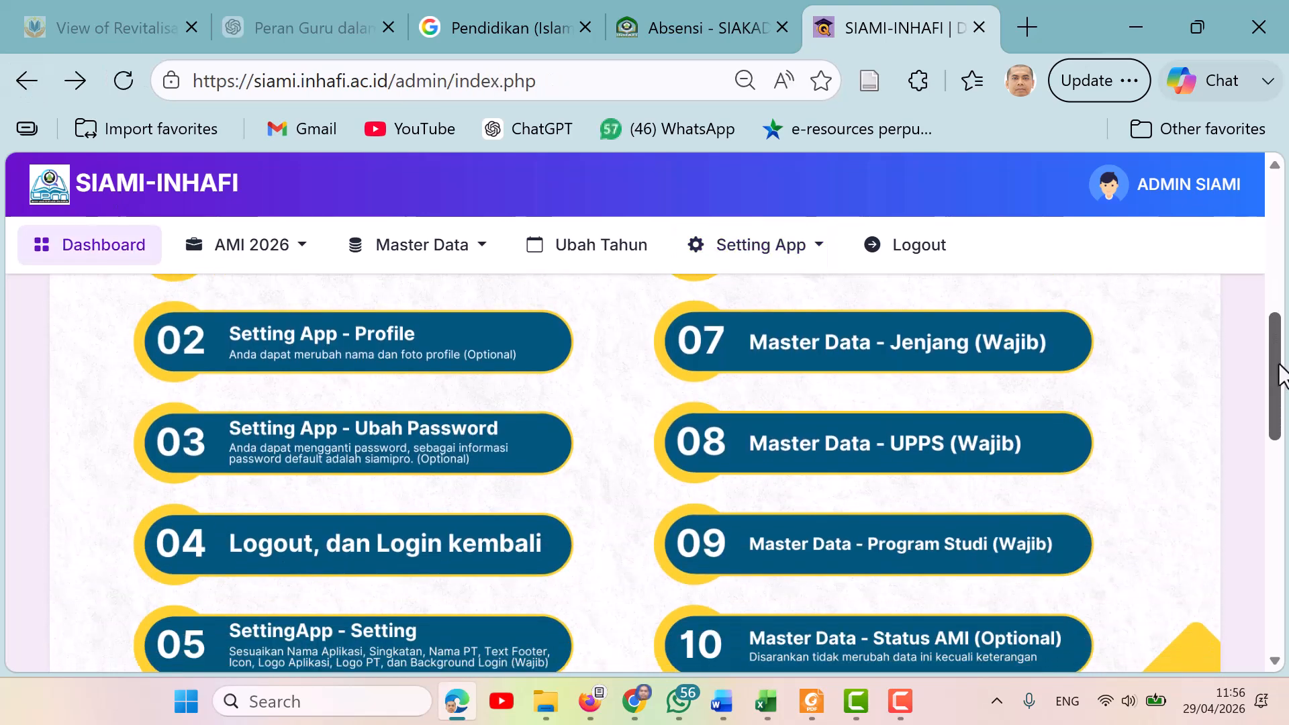
pyautogui.click(1161, 195)
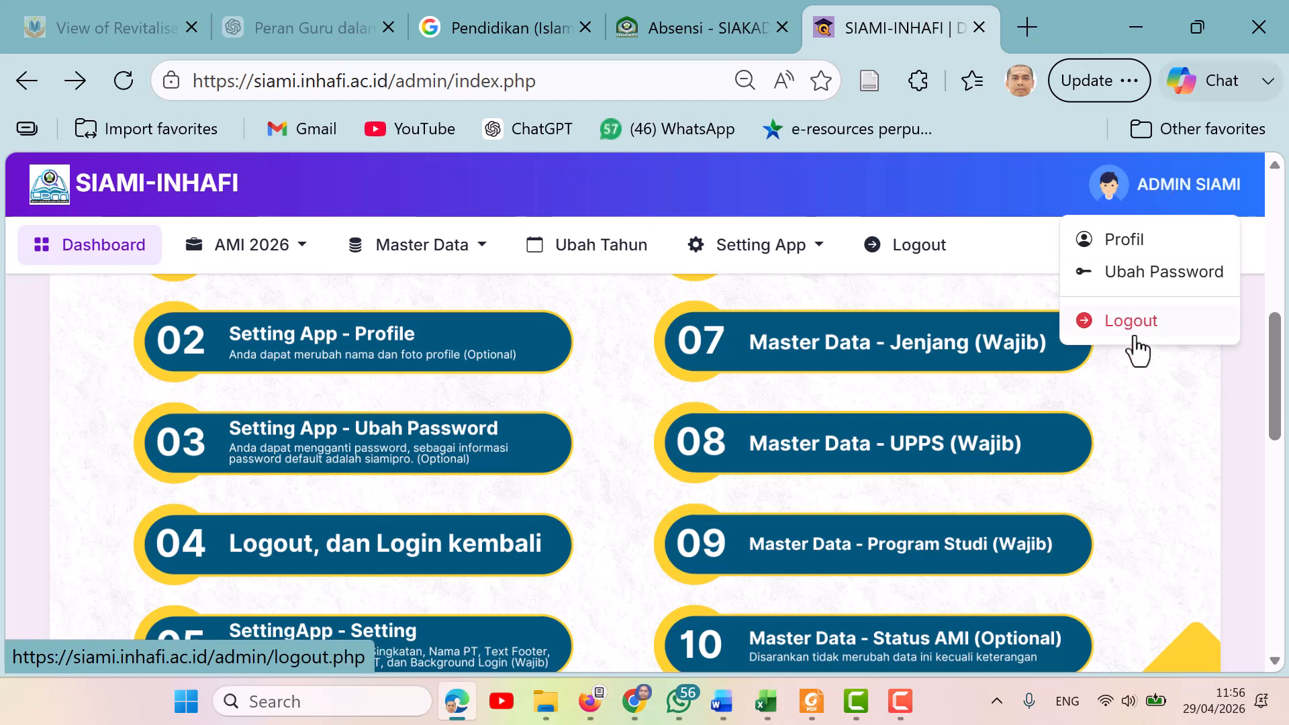
pyautogui.click(1016, 206)
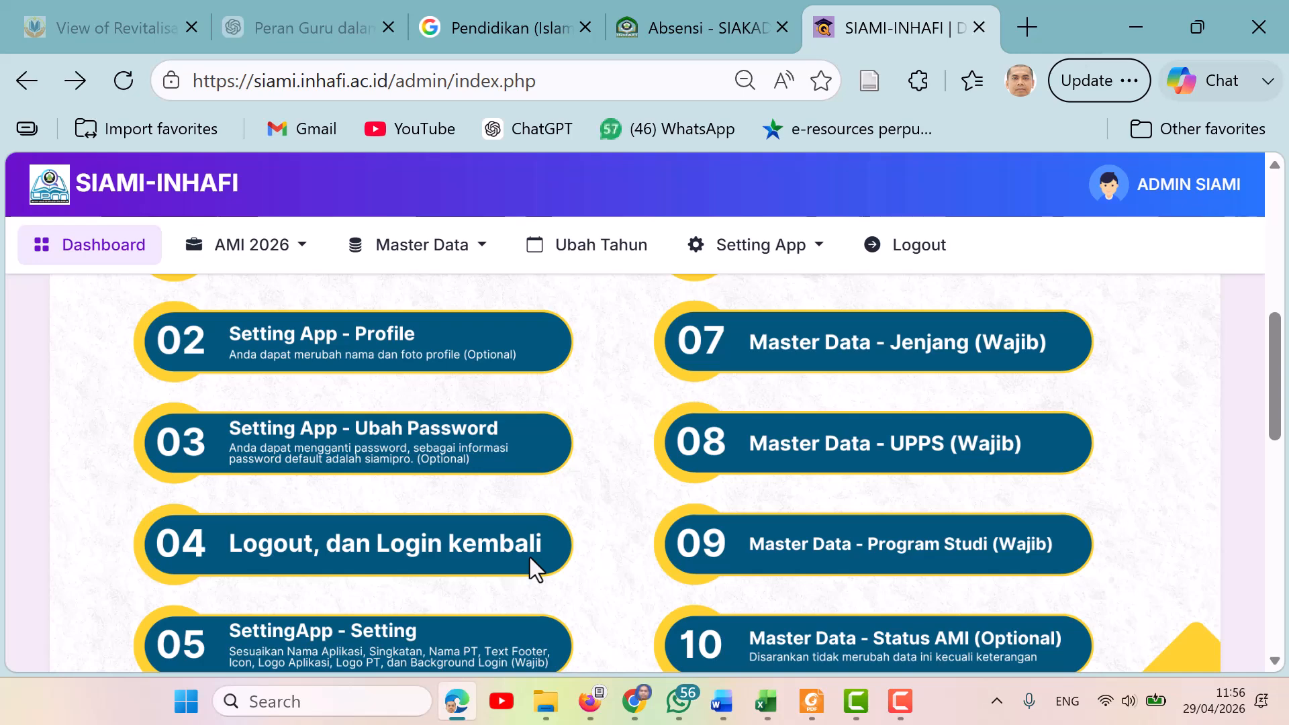
# Open the Setting page under the app settings to reach the Setting Aplikasi form.
pyautogui.click(819, 249)
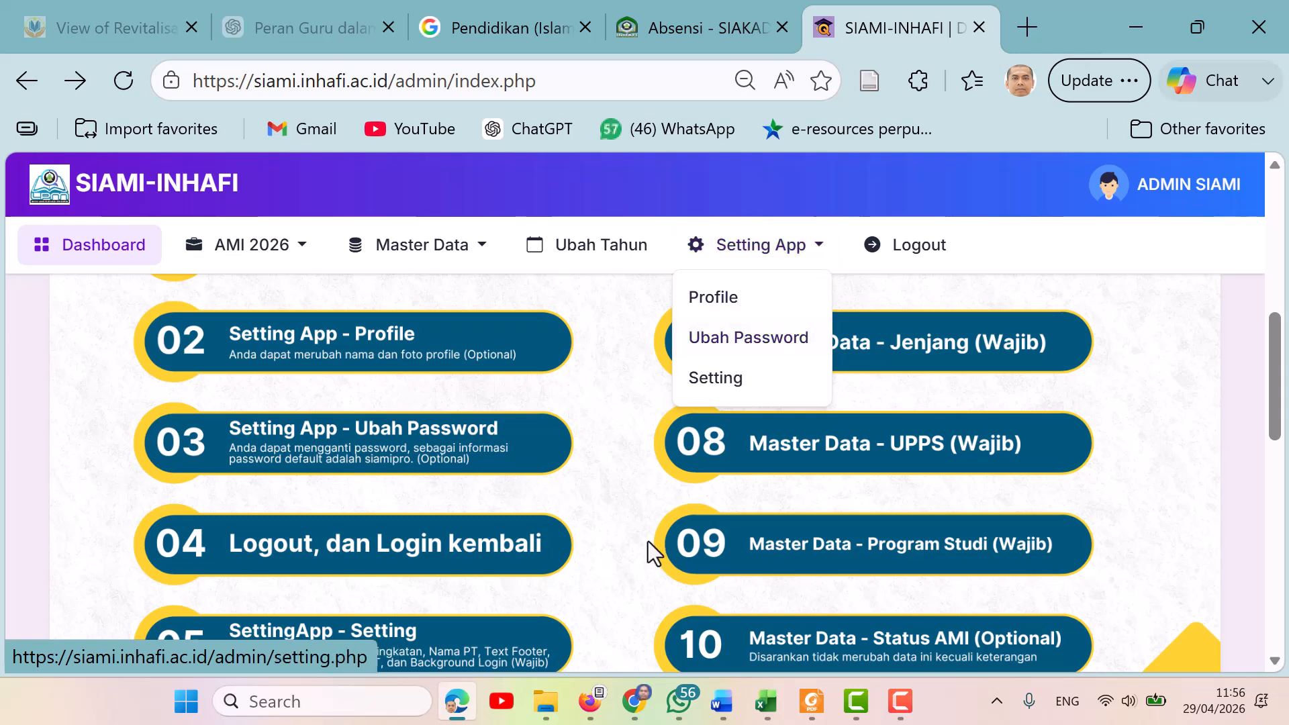
pyautogui.moveTo(1274, 378); pyautogui.dragTo(1274, 413)
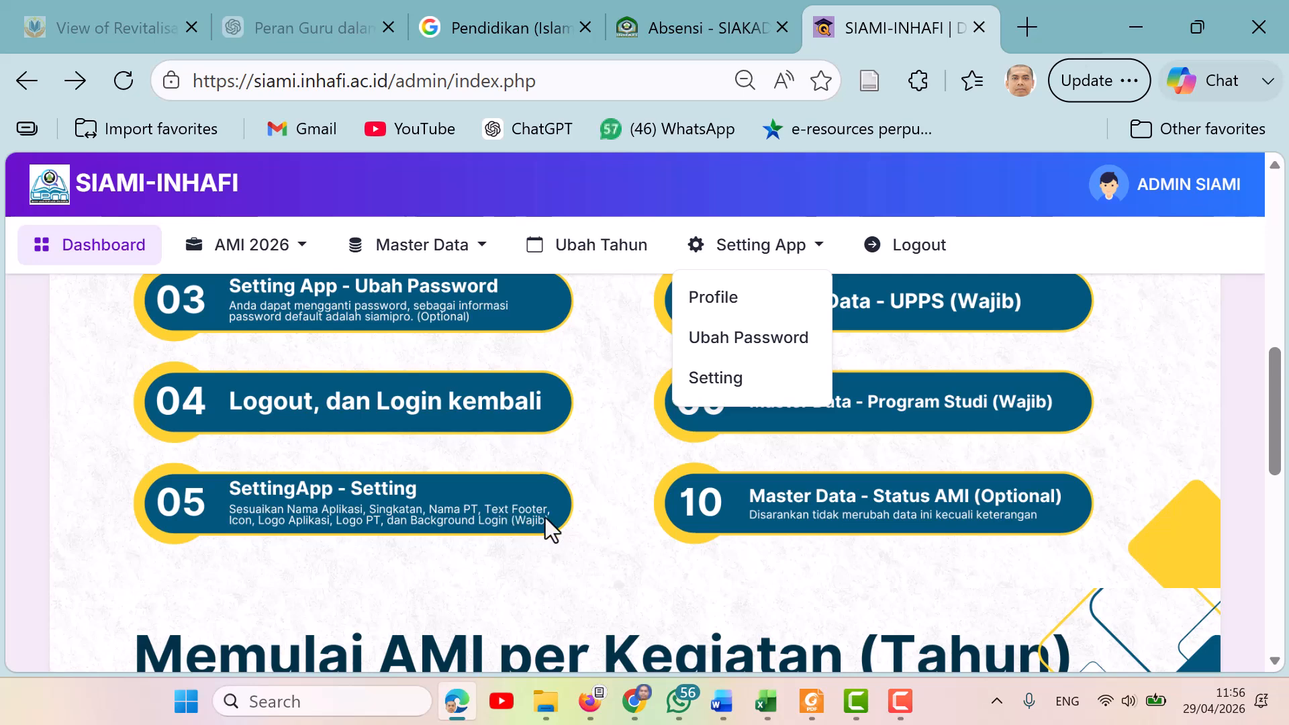
pyautogui.click(723, 384)
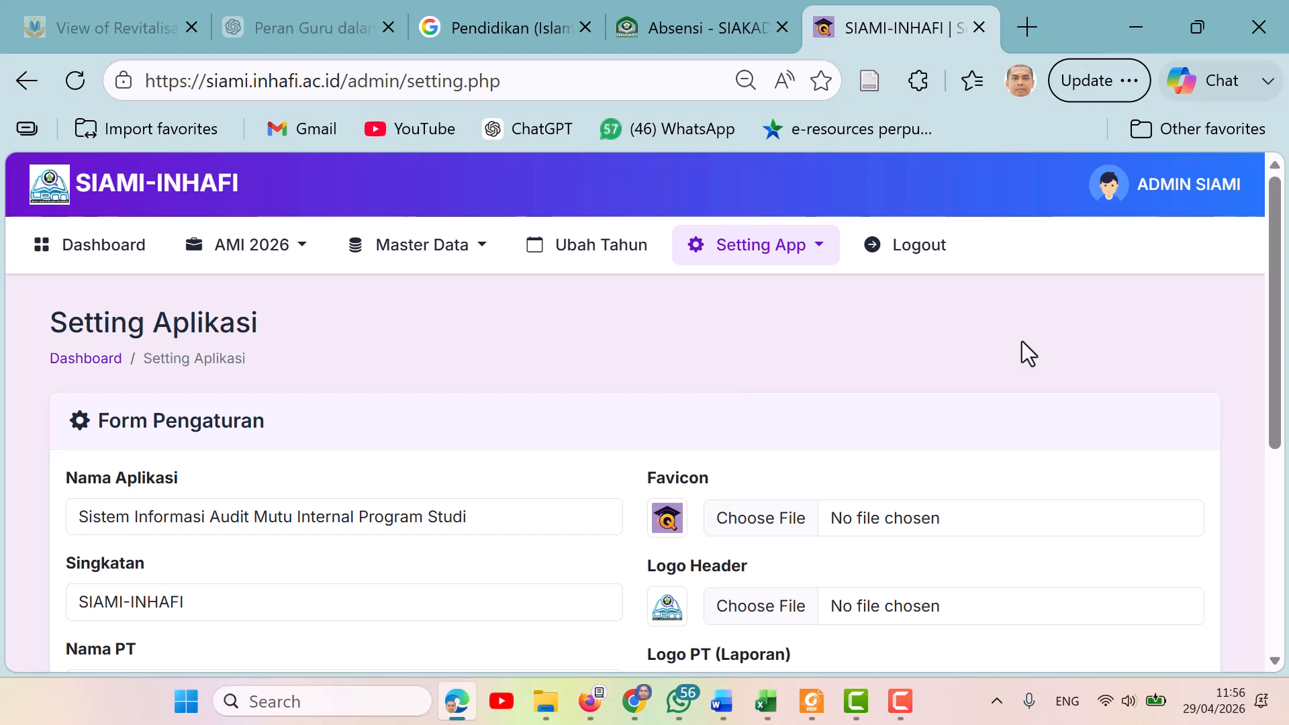
# Shorten the application name to "Sistem Informasi Audit Mutu Internal" in the Setting Aplikasi form.
pyautogui.moveTo(1278, 302); pyautogui.dragTo(1280, 351)
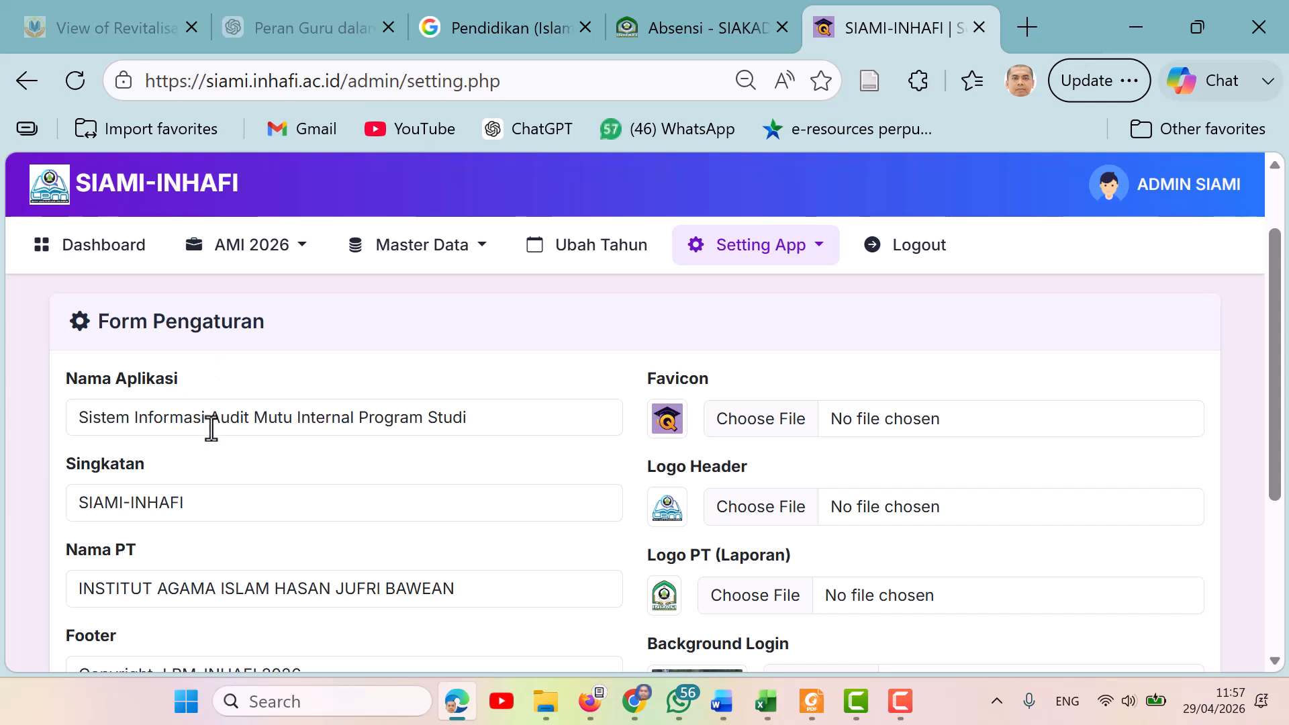
pyautogui.click(503, 423)
pyautogui.press('BackSpace')
pyautogui.press('BackSpace')
pyautogui.press('BackSpace')
pyautogui.press('BackSpace')
pyautogui.press('BackSpace')
pyautogui.press('BackSpace')
pyautogui.press('BackSpace')
pyautogui.press('BackSpace')
pyautogui.press('BackSpace')
pyautogui.press('BackSpace')
pyautogui.press('BackSpace')
pyautogui.press('BackSpace')
pyautogui.press('BackSpace')
pyautogui.press('BackSpace')
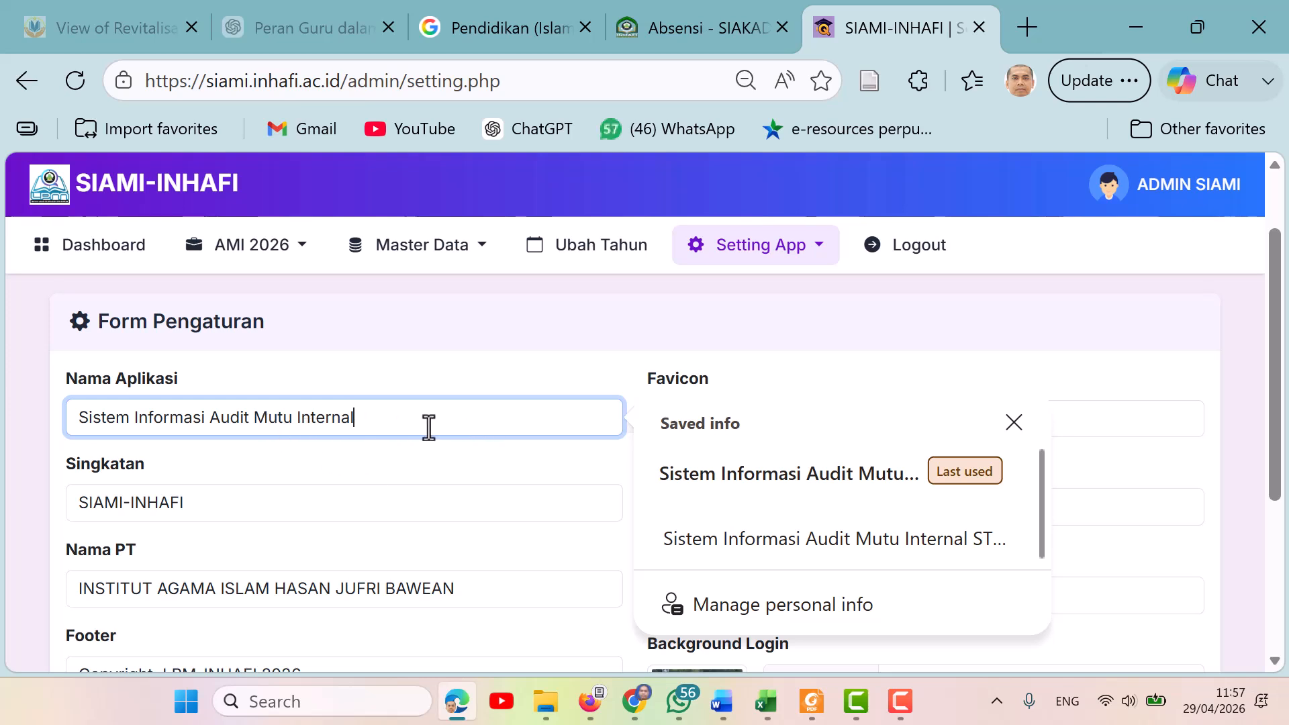
pyautogui.click(482, 332)
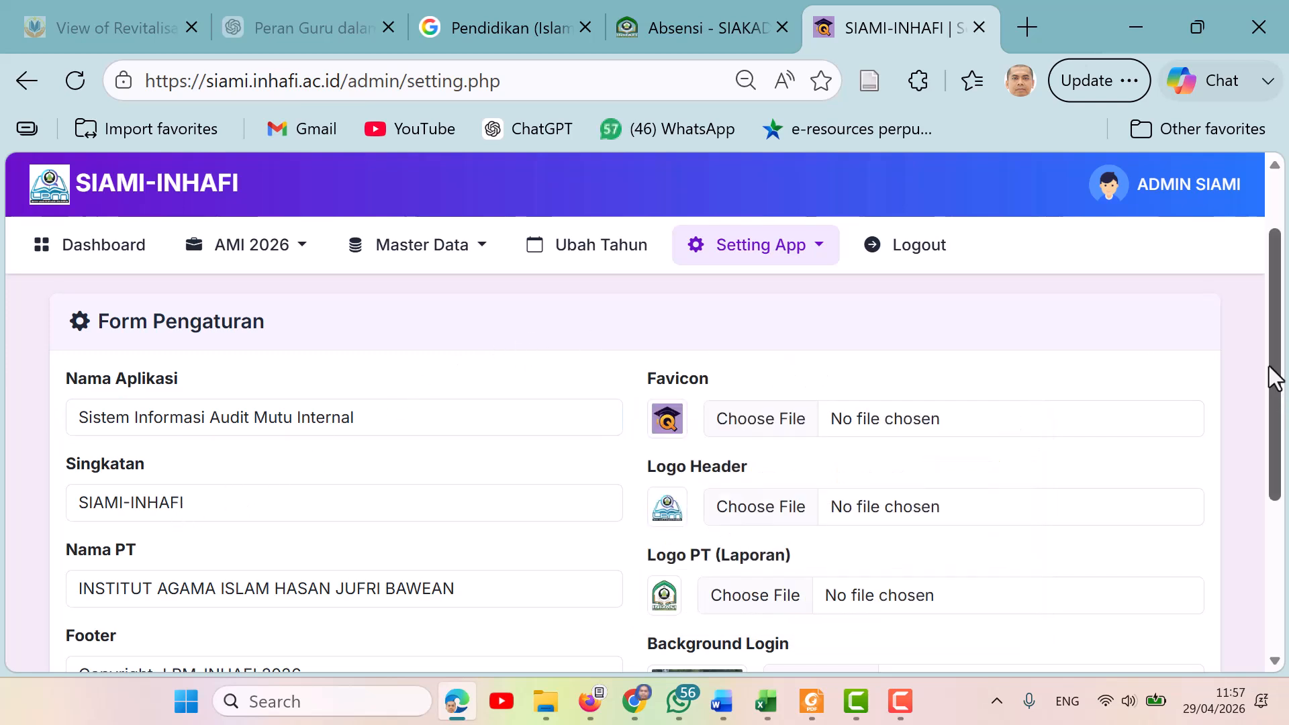
# Change the footer text to "Copyright@LPM-INHAFI 2026" and save the application settings.
pyautogui.moveTo(1279, 379); pyautogui.dragTo(1279, 410)
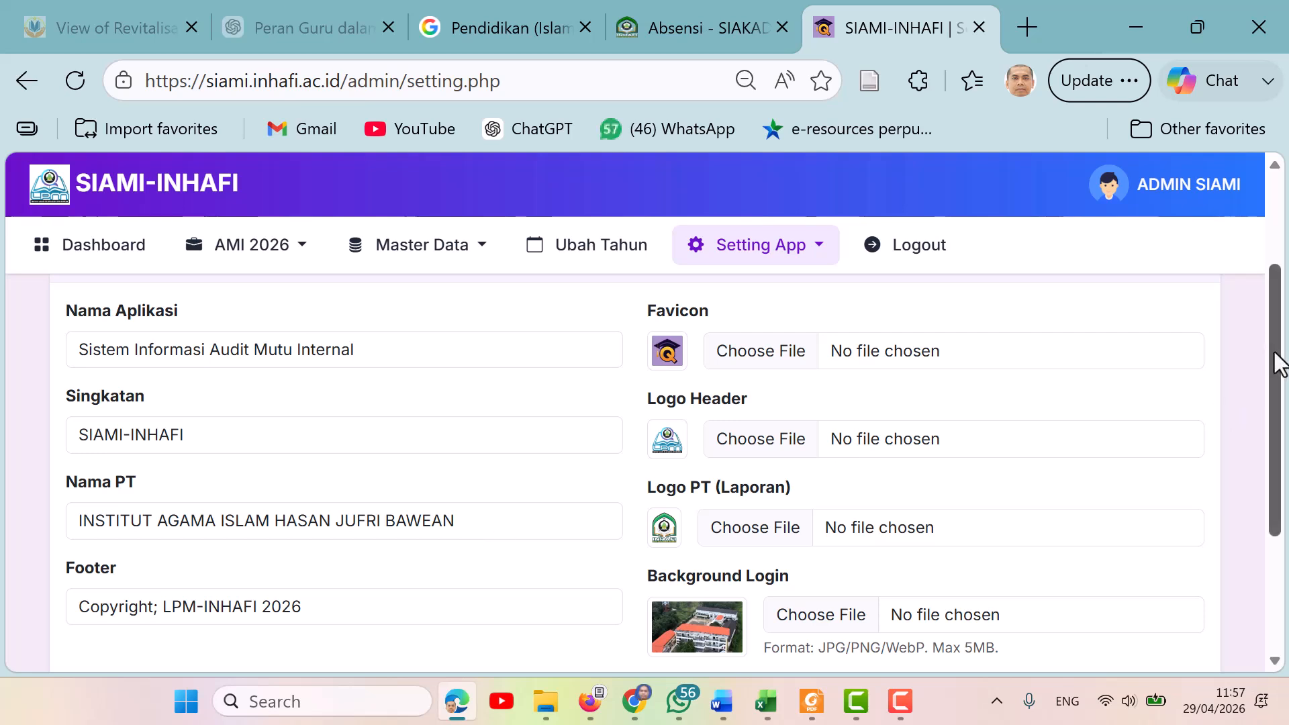
pyautogui.moveTo(1279, 366); pyautogui.dragTo(1283, 425)
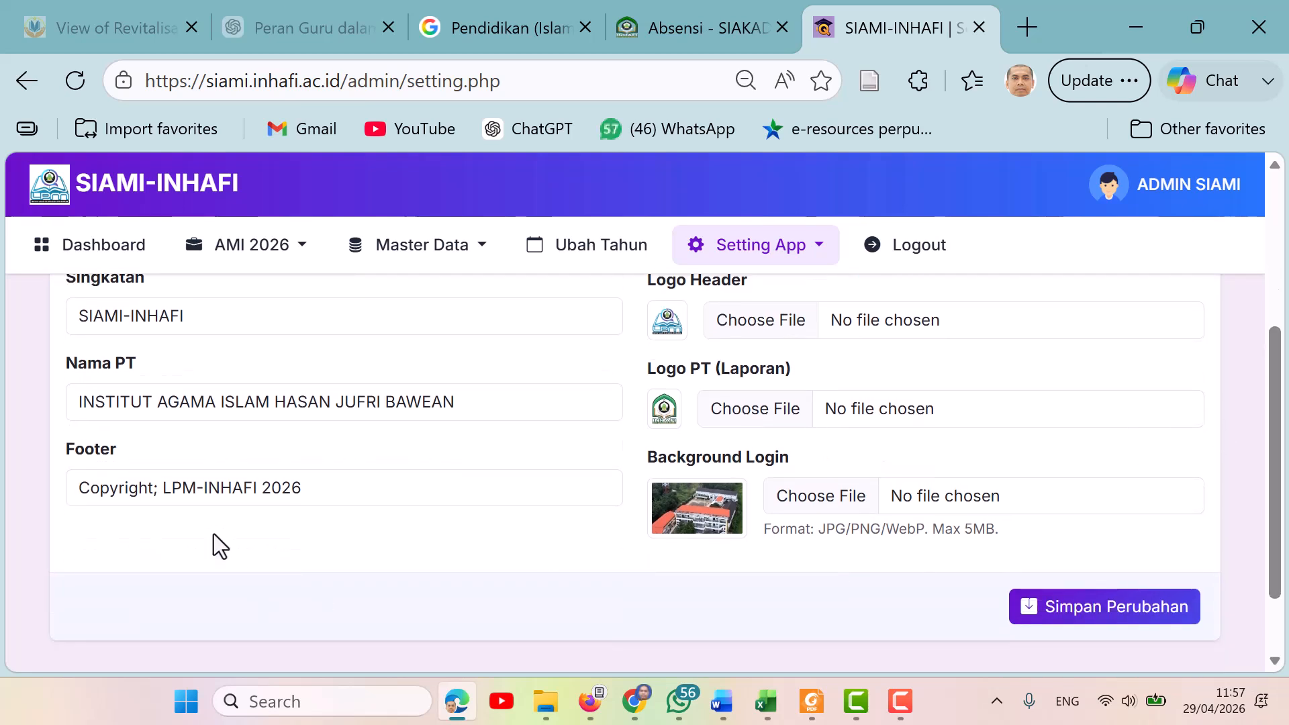
pyautogui.click(157, 491)
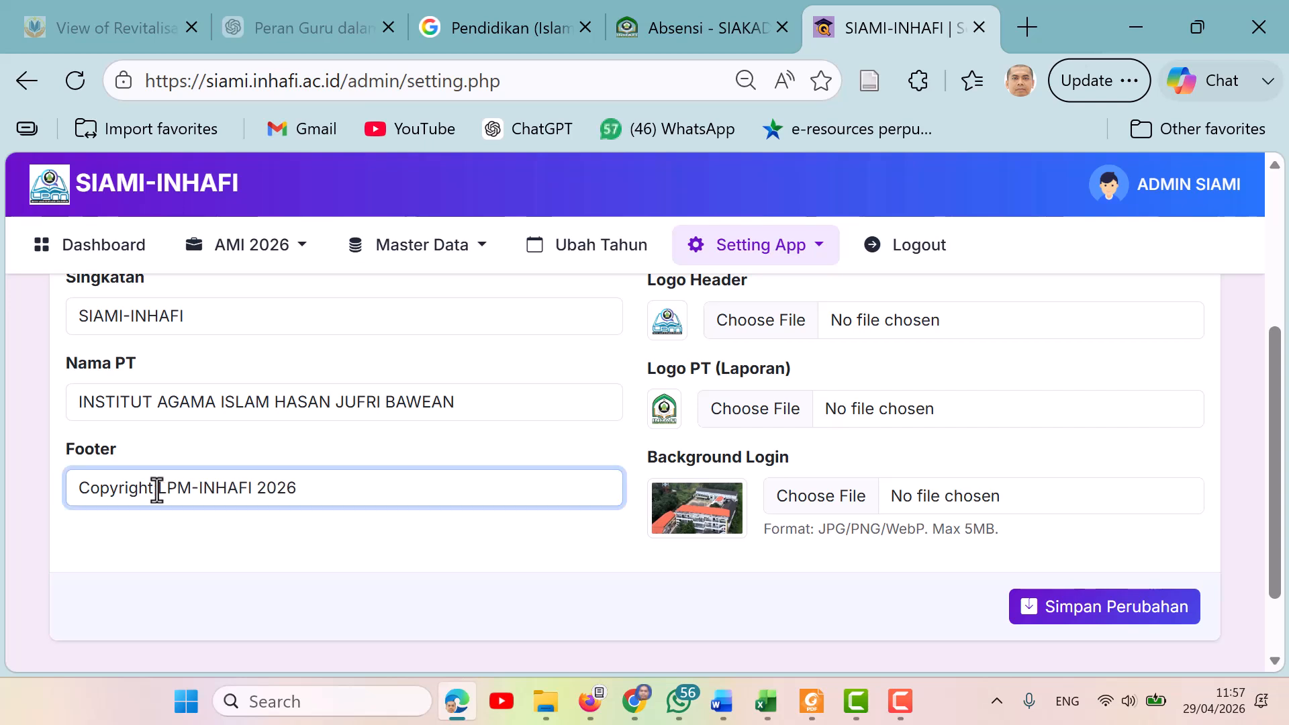
pyautogui.write('@')
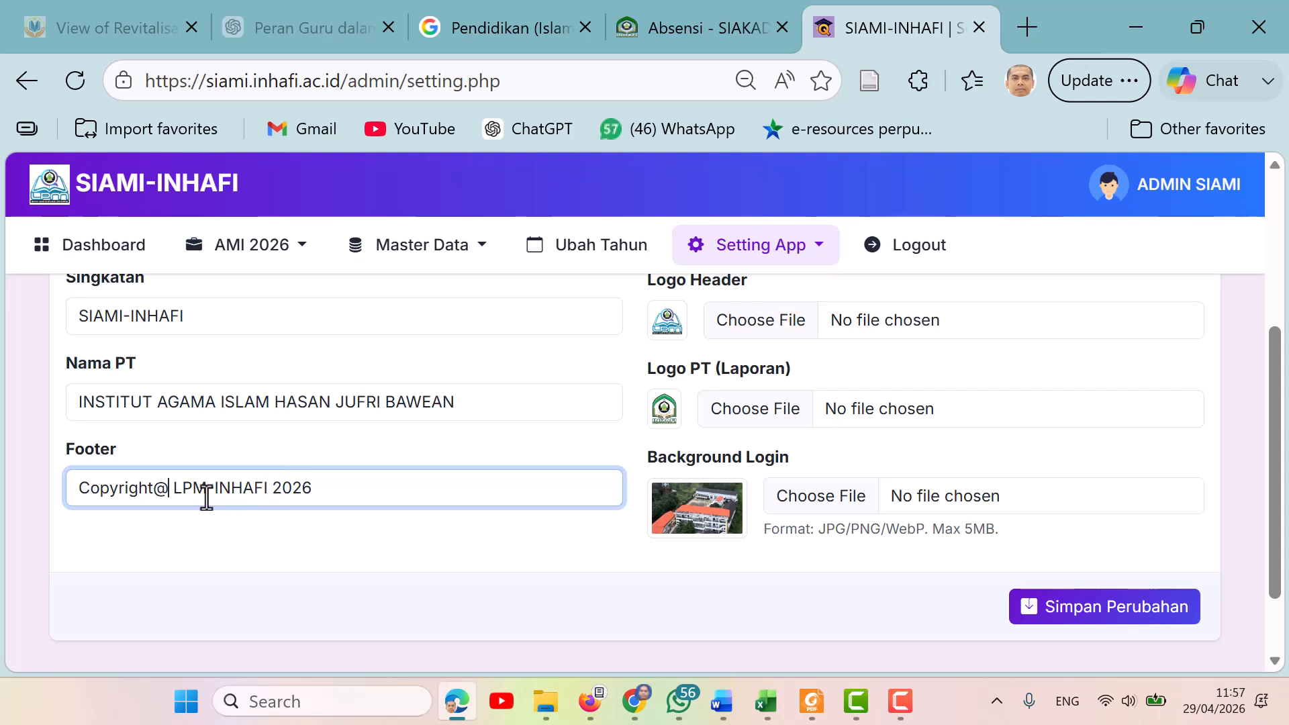
pyautogui.press('Delete')
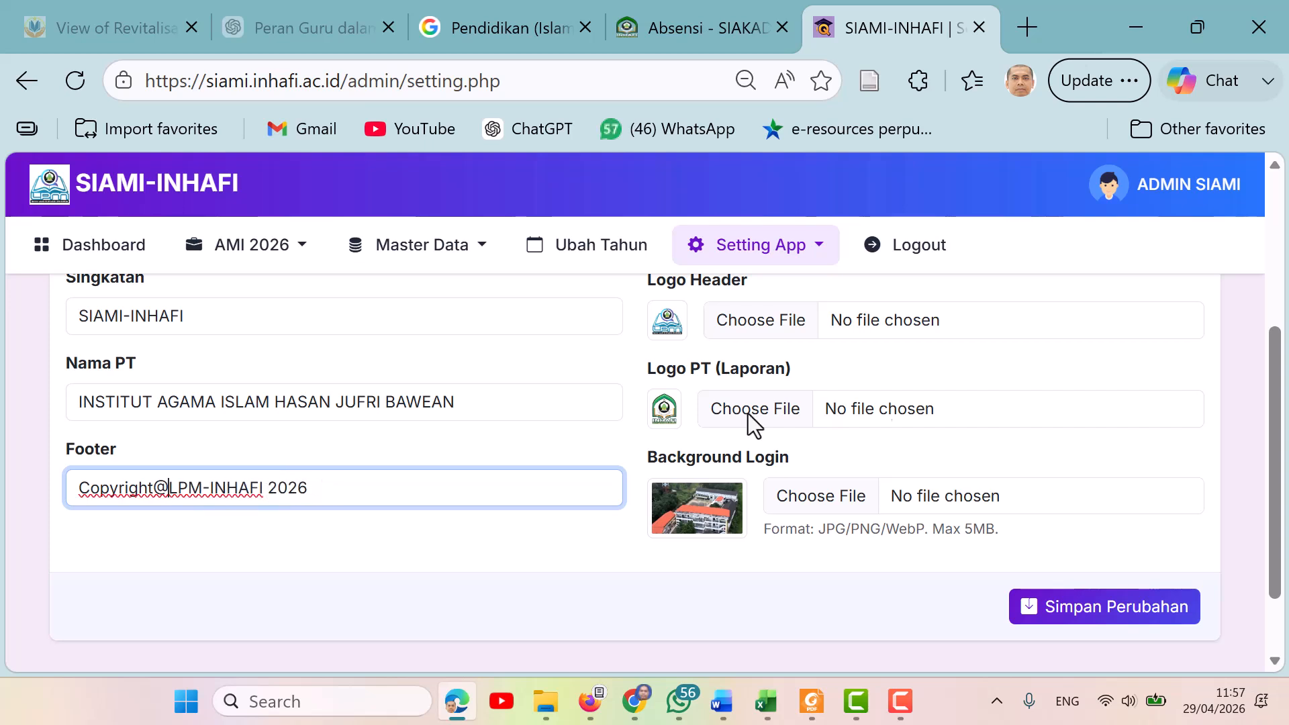
pyautogui.moveTo(1279, 447); pyautogui.dragTo(1285, 366)
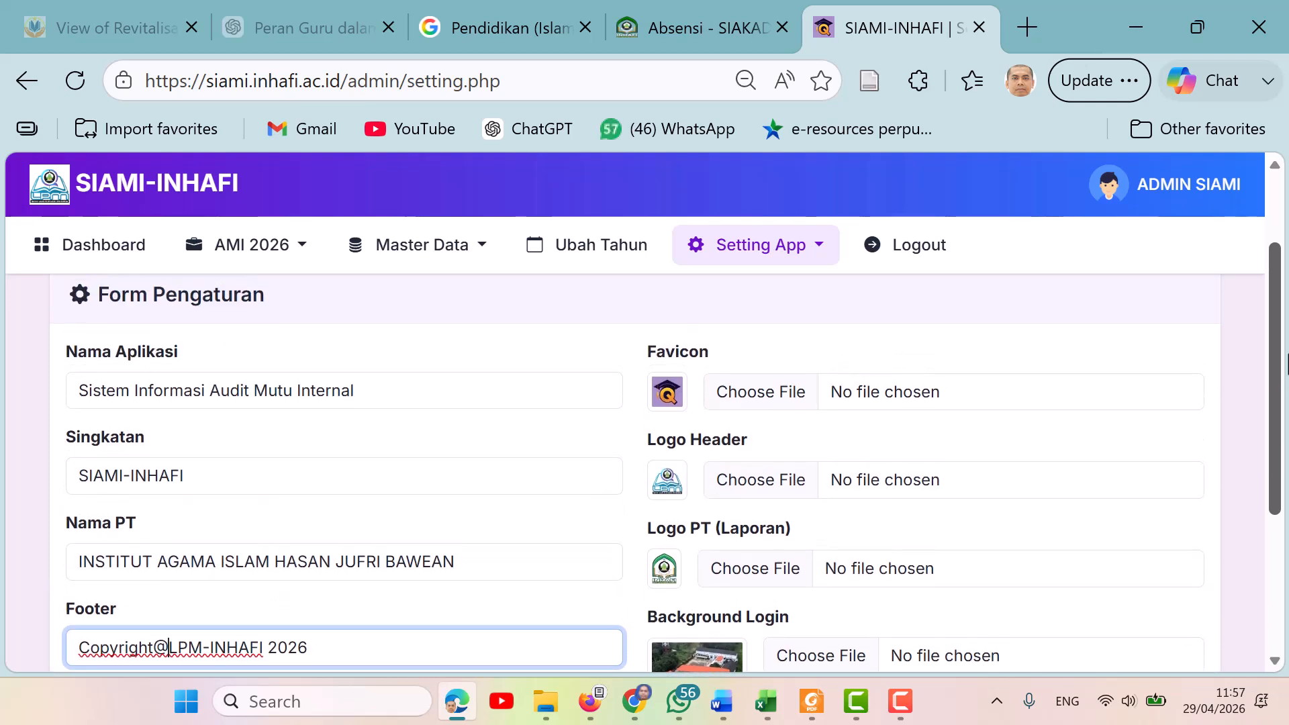
pyautogui.moveTo(1286, 366); pyautogui.dragTo(1275, 403)
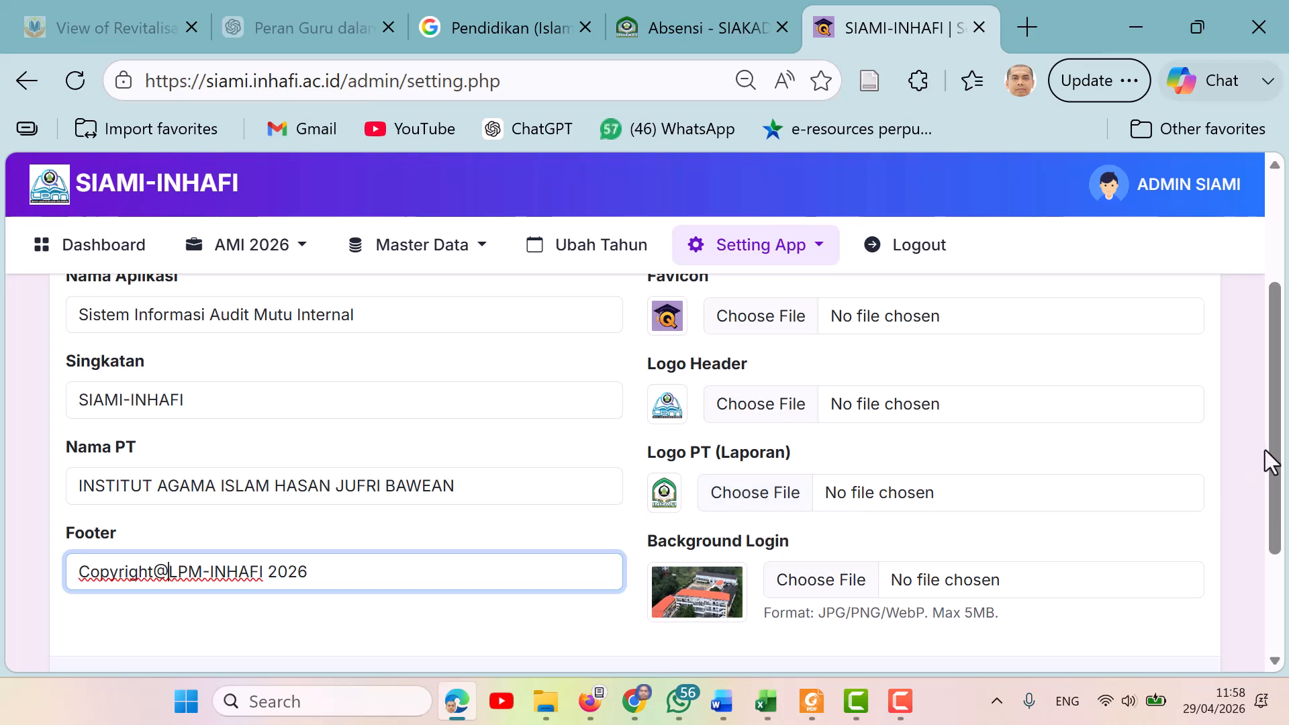
pyautogui.moveTo(1275, 460); pyautogui.dragTo(1284, 505)
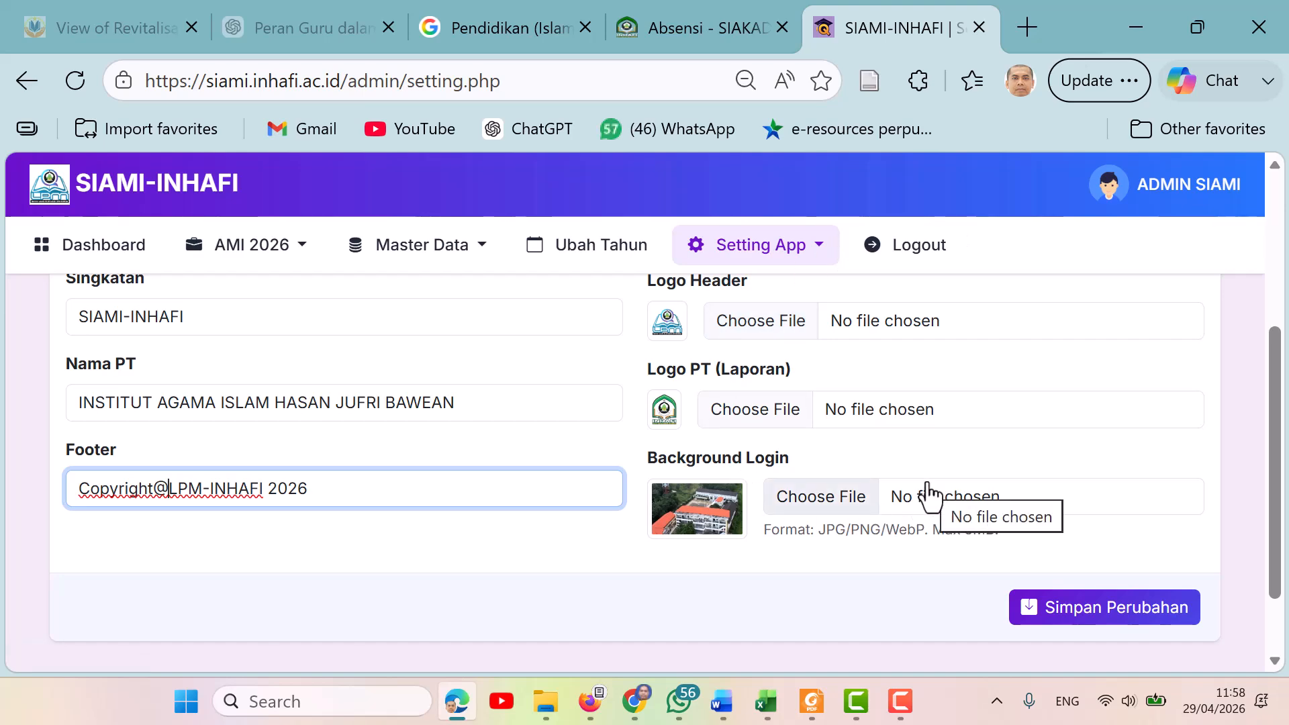
pyautogui.click(1114, 621)
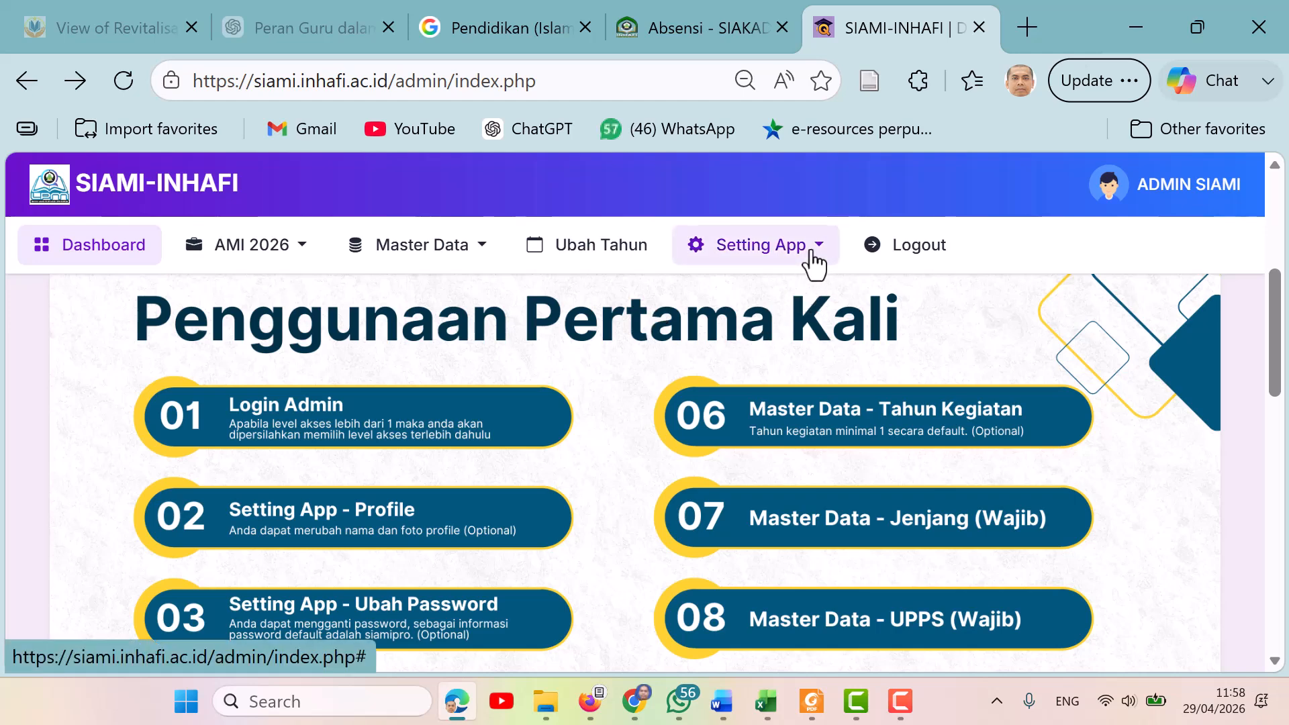
# Browse the Master Data and AMI 2026 menus, open the Lembaga Akreditasi page, and review its list of accreditation bodies.
pyautogui.click(483, 264)
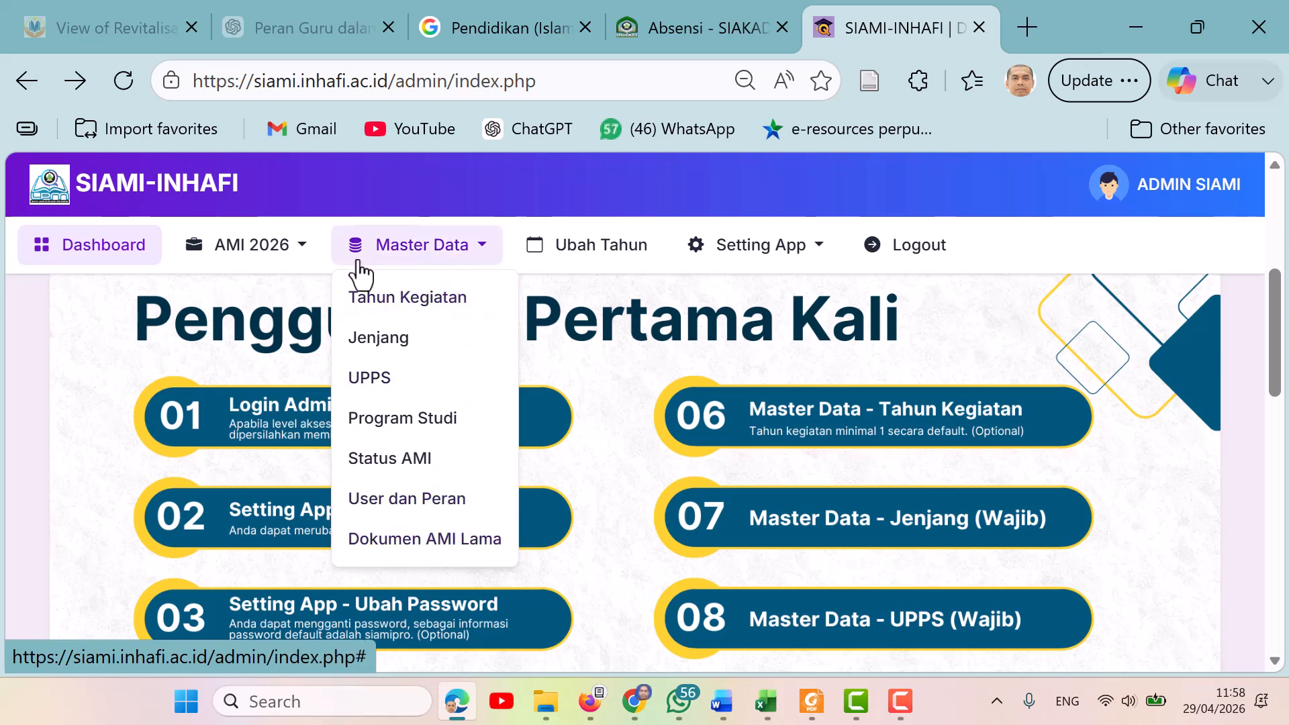
pyautogui.click(303, 258)
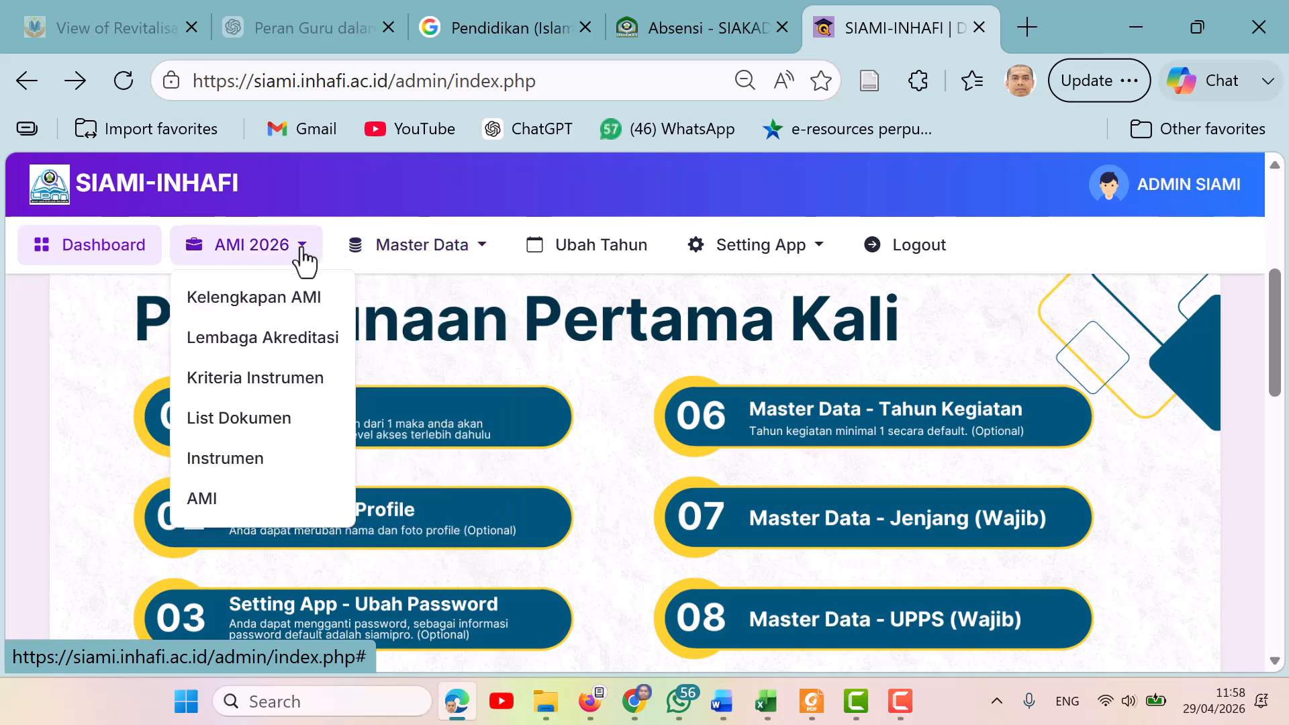
pyautogui.click(485, 258)
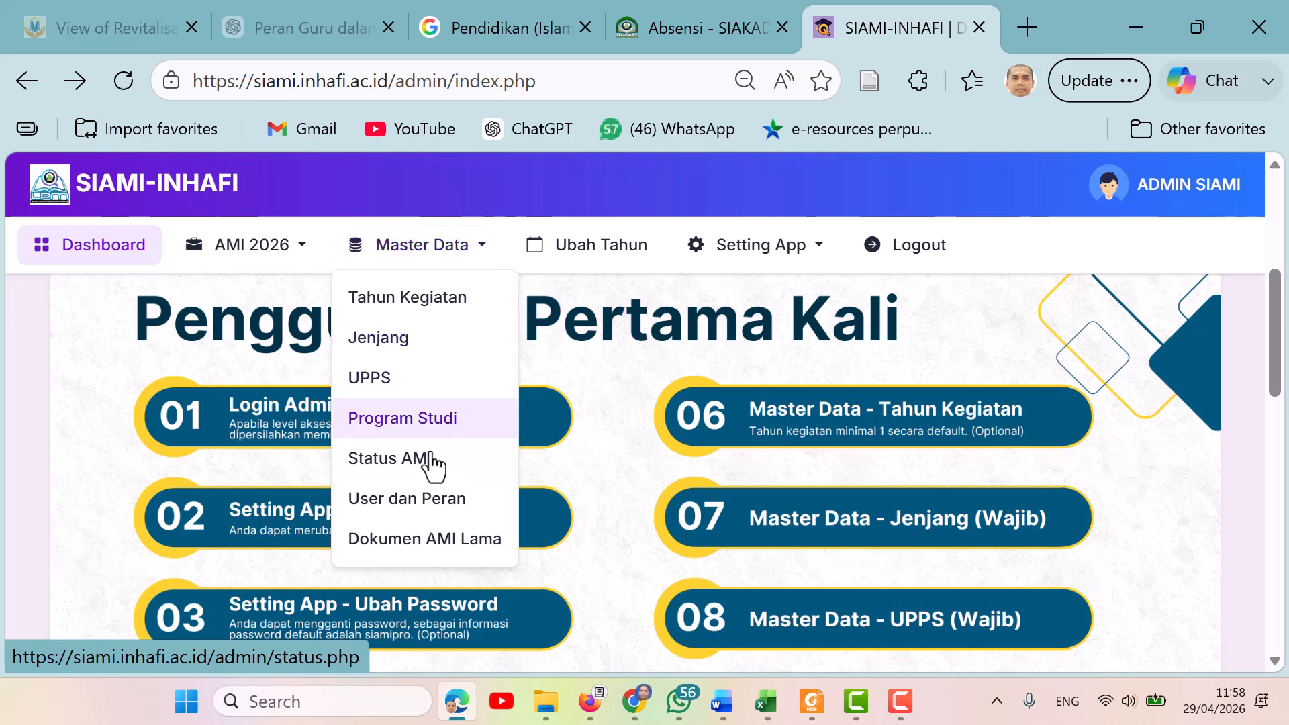
pyautogui.click(304, 255)
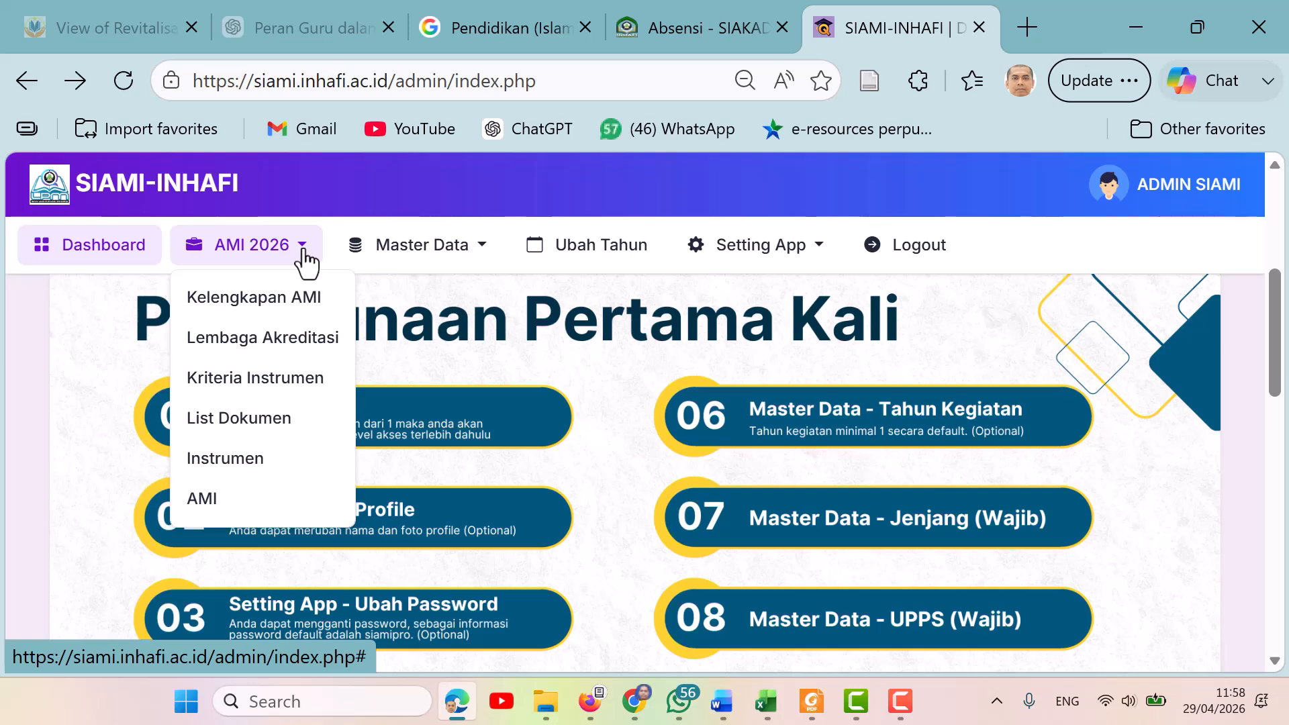
pyautogui.click(306, 339)
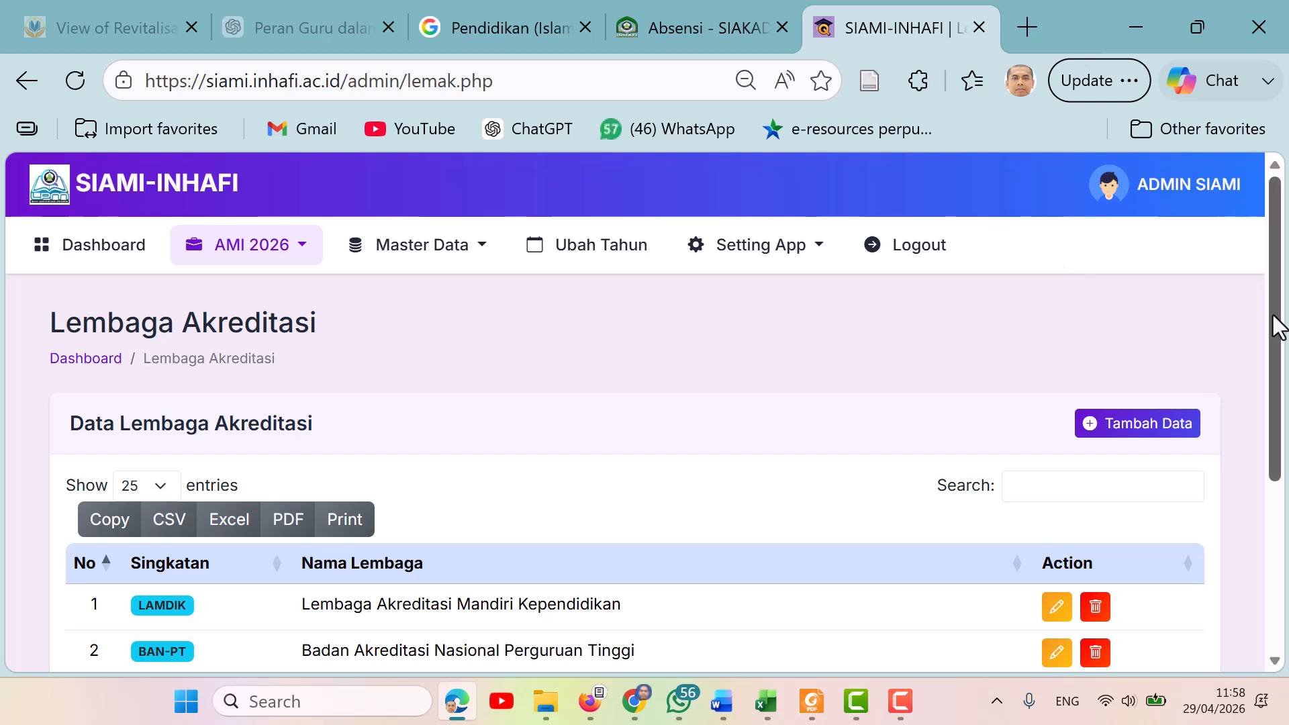
pyautogui.moveTo(1279, 329); pyautogui.dragTo(1286, 440)
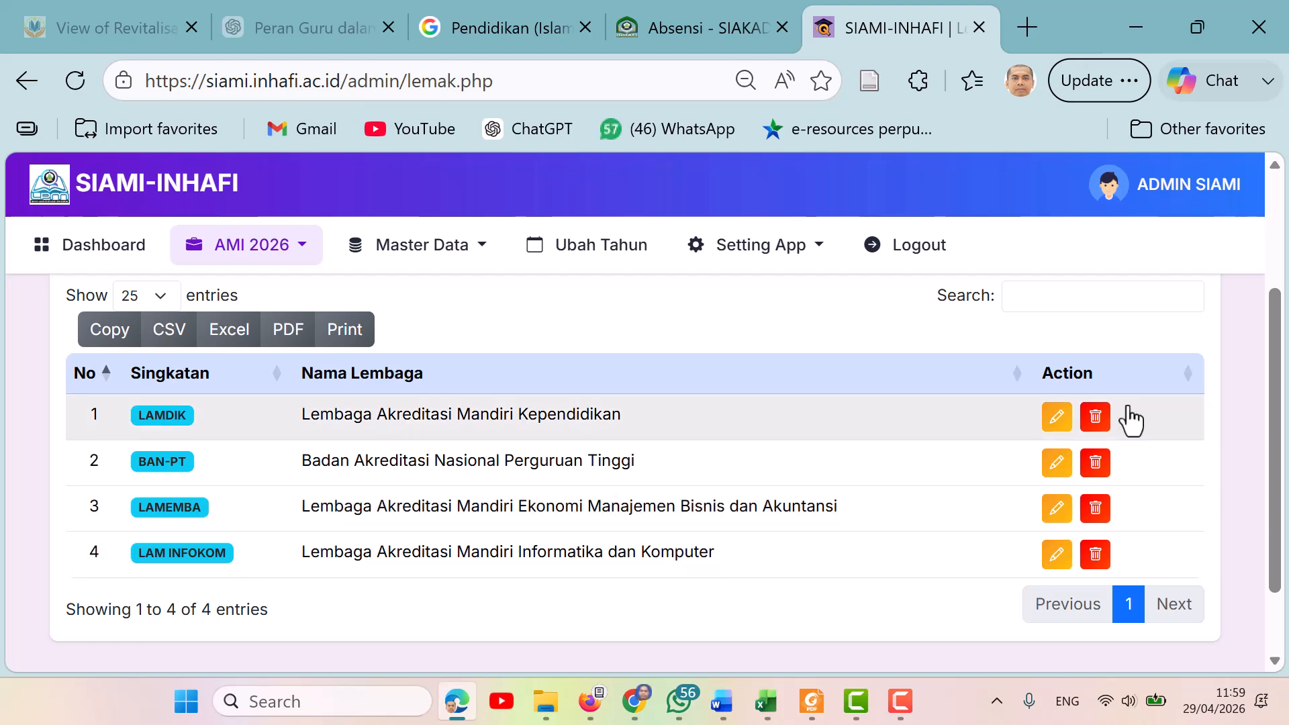
pyautogui.moveTo(1274, 403); pyautogui.dragTo(1285, 275)
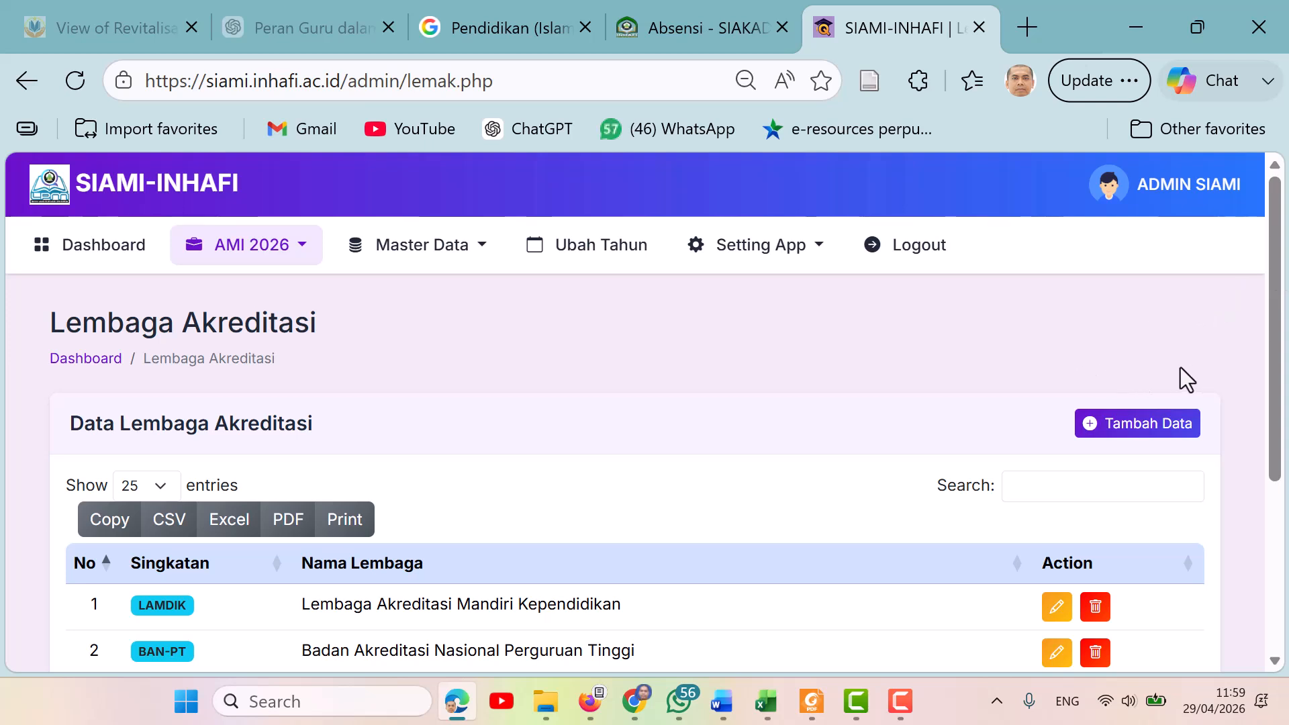
# Open the form for adding an accreditation body, examine its code and full-name fields, and go back to the list.
pyautogui.click(1130, 425)
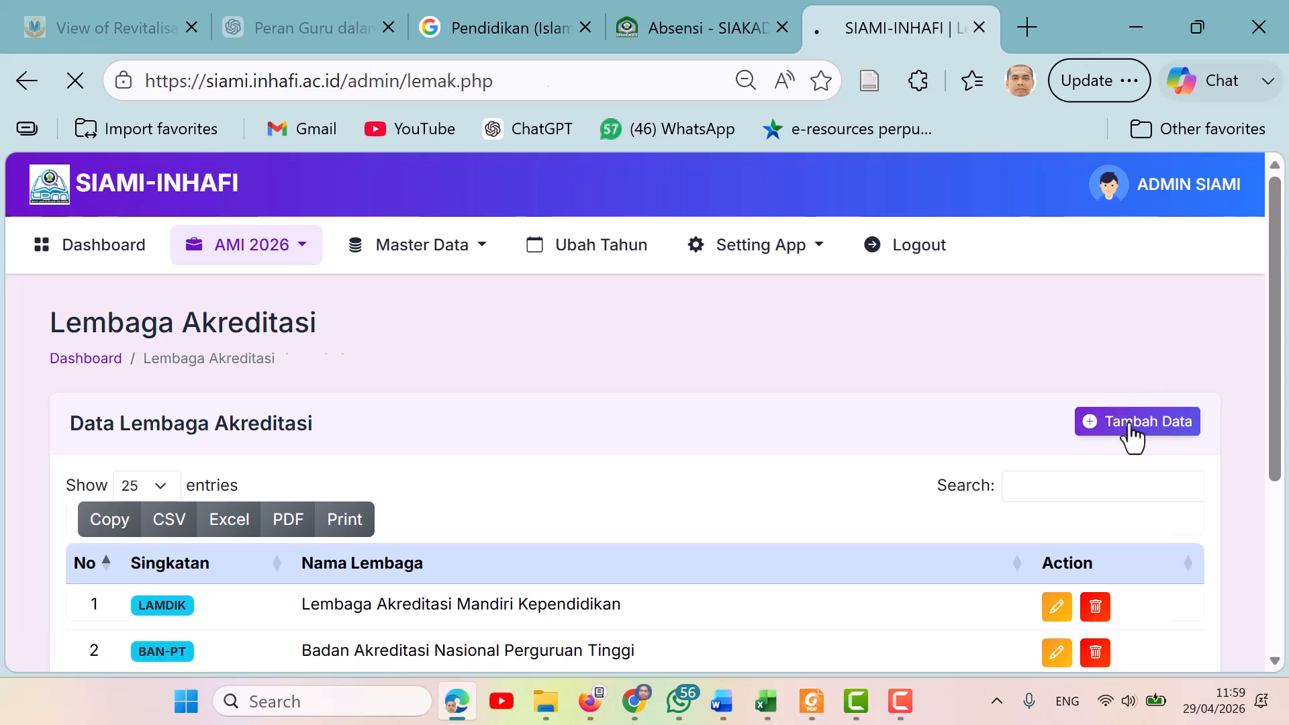
pyautogui.scroll(-1, 1278, 358)
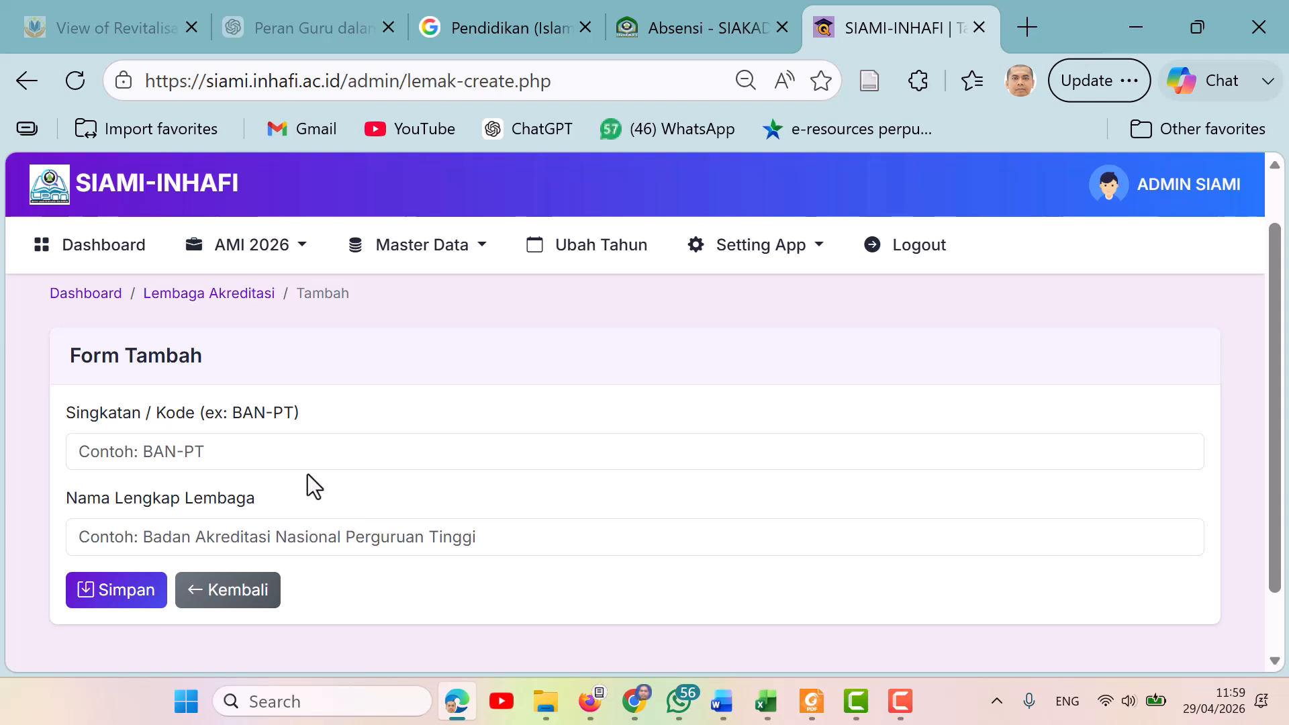
pyautogui.click(232, 451)
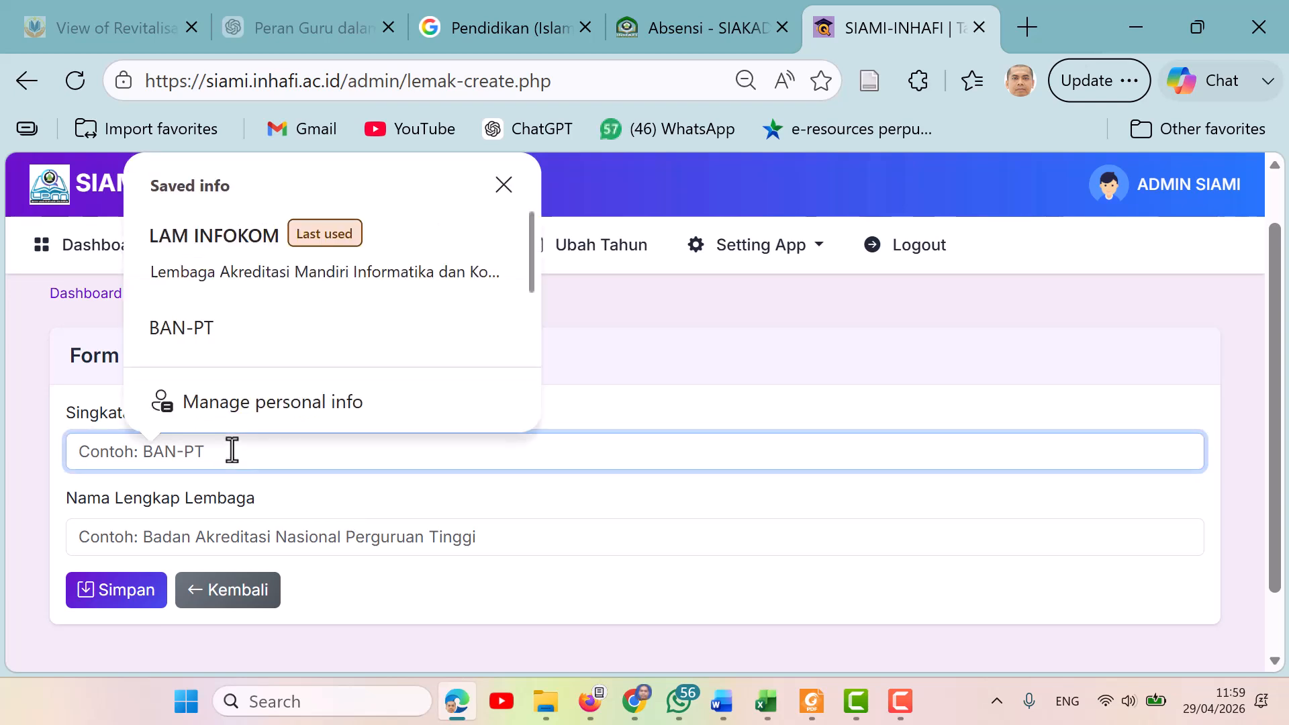
pyautogui.click(128, 541)
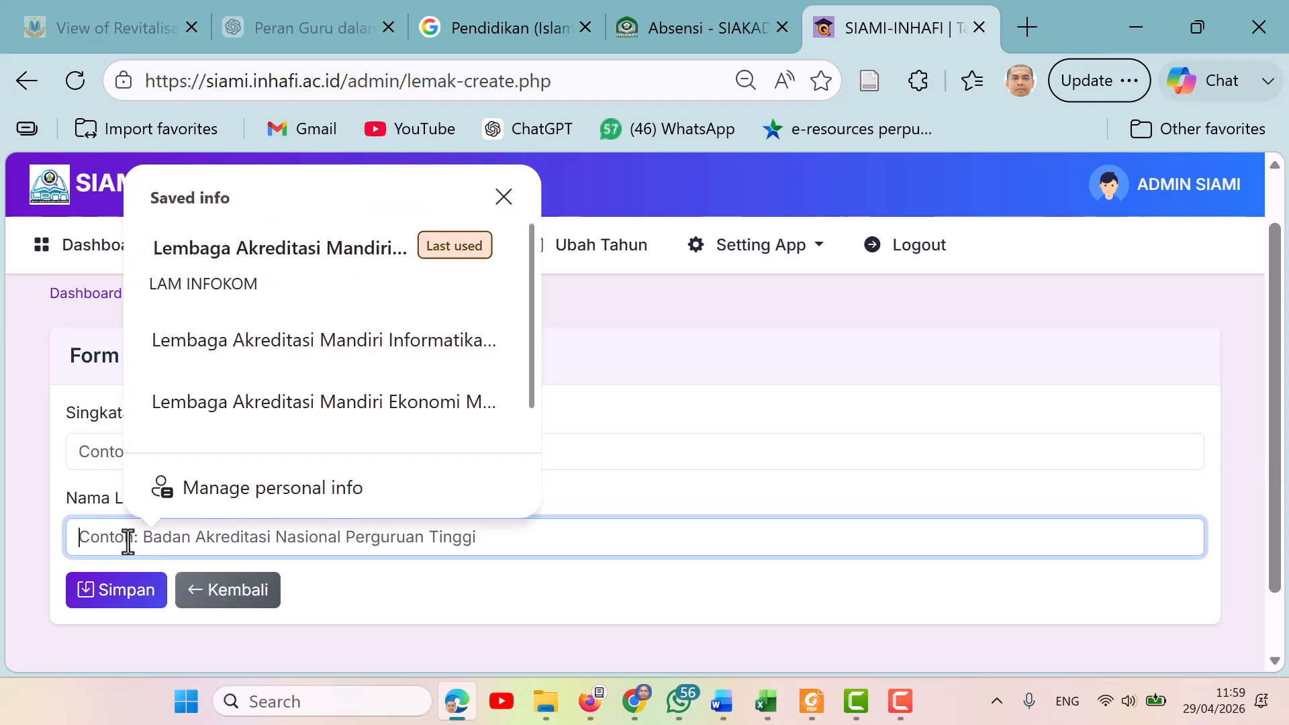
pyautogui.click(240, 597)
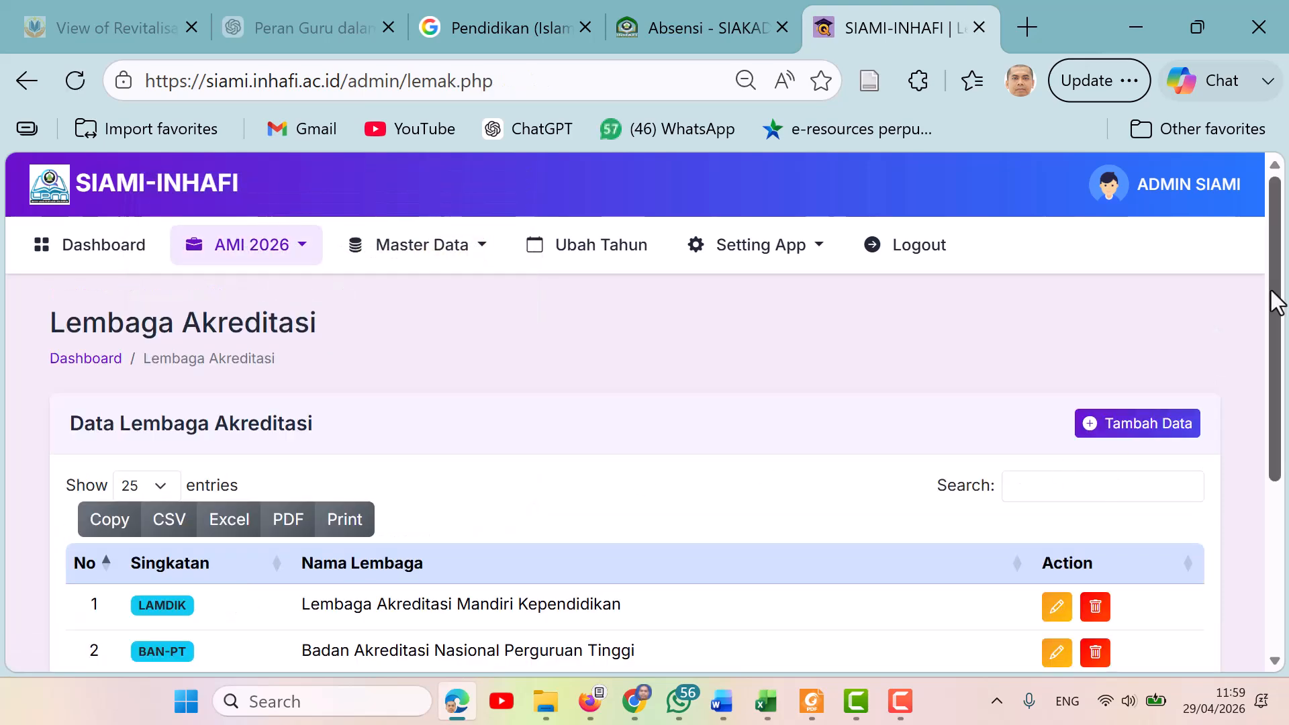
# Open the Tahun Kegiatan page under Master Data and review the listed implementation years.
pyautogui.scroll(-2, 1279, 333)
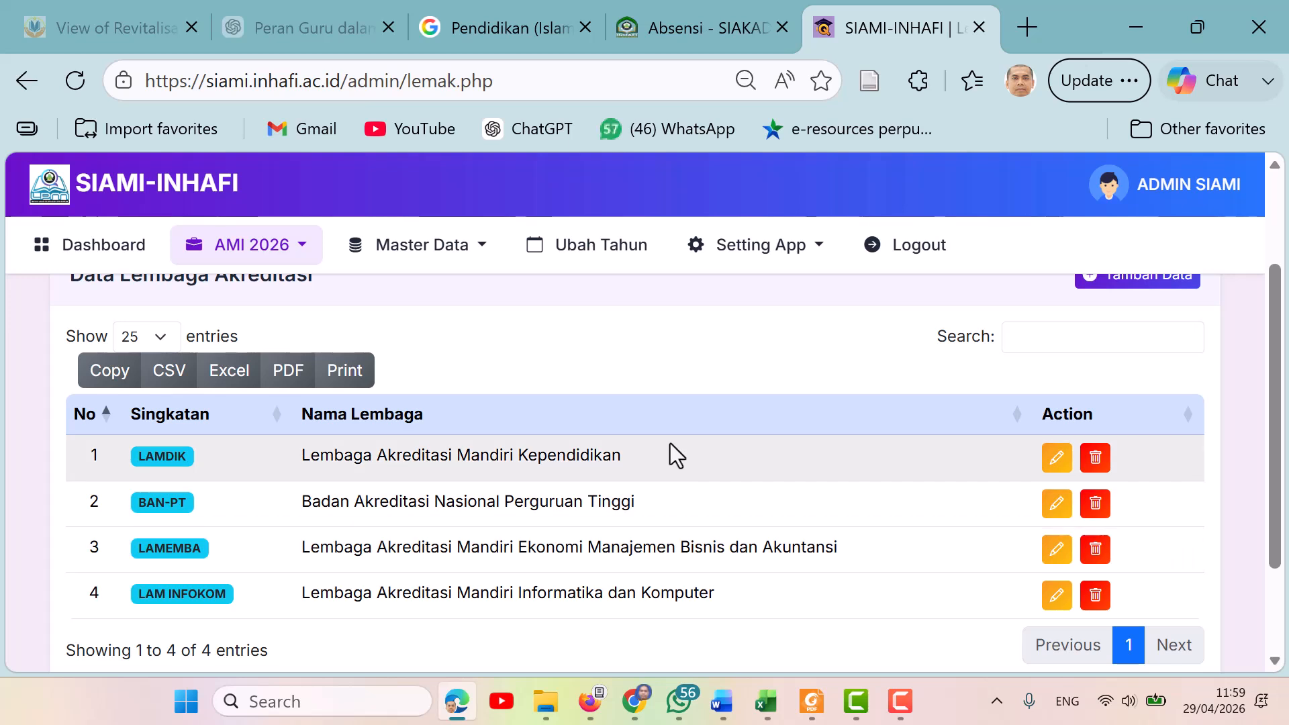
pyautogui.moveTo(1279, 406); pyautogui.dragTo(1286, 275)
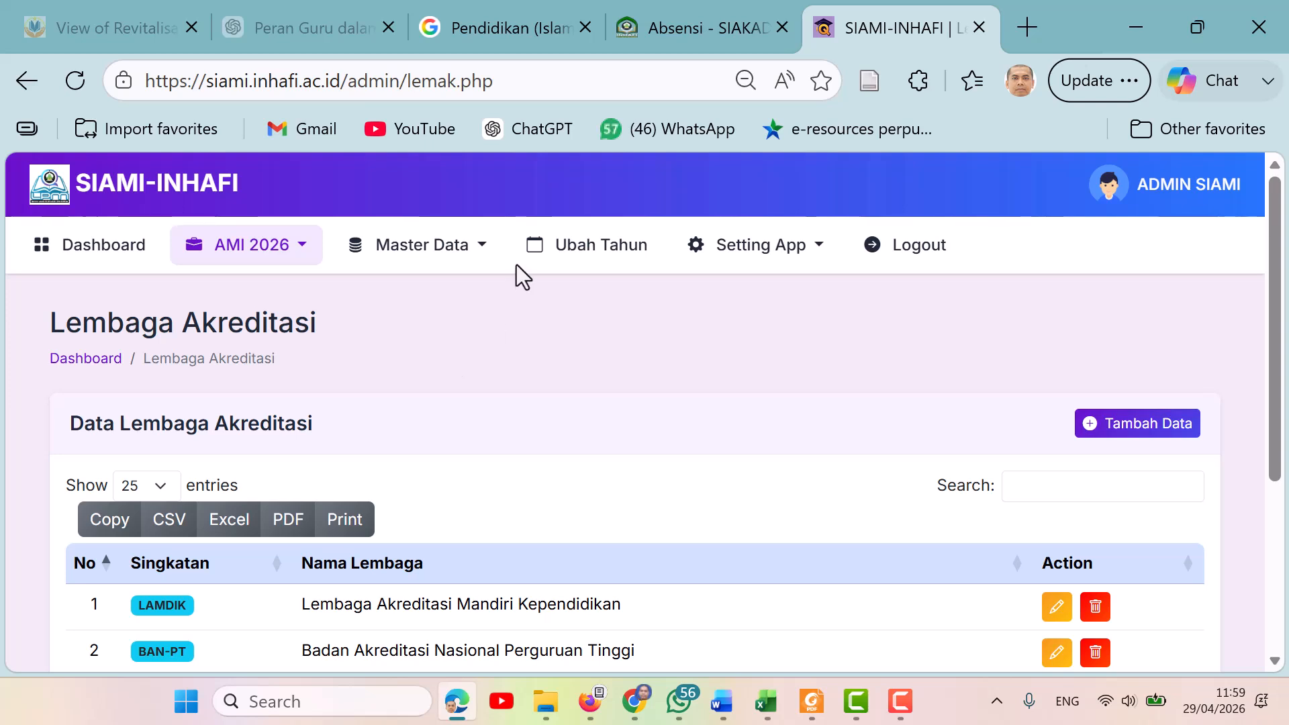
pyautogui.click(478, 248)
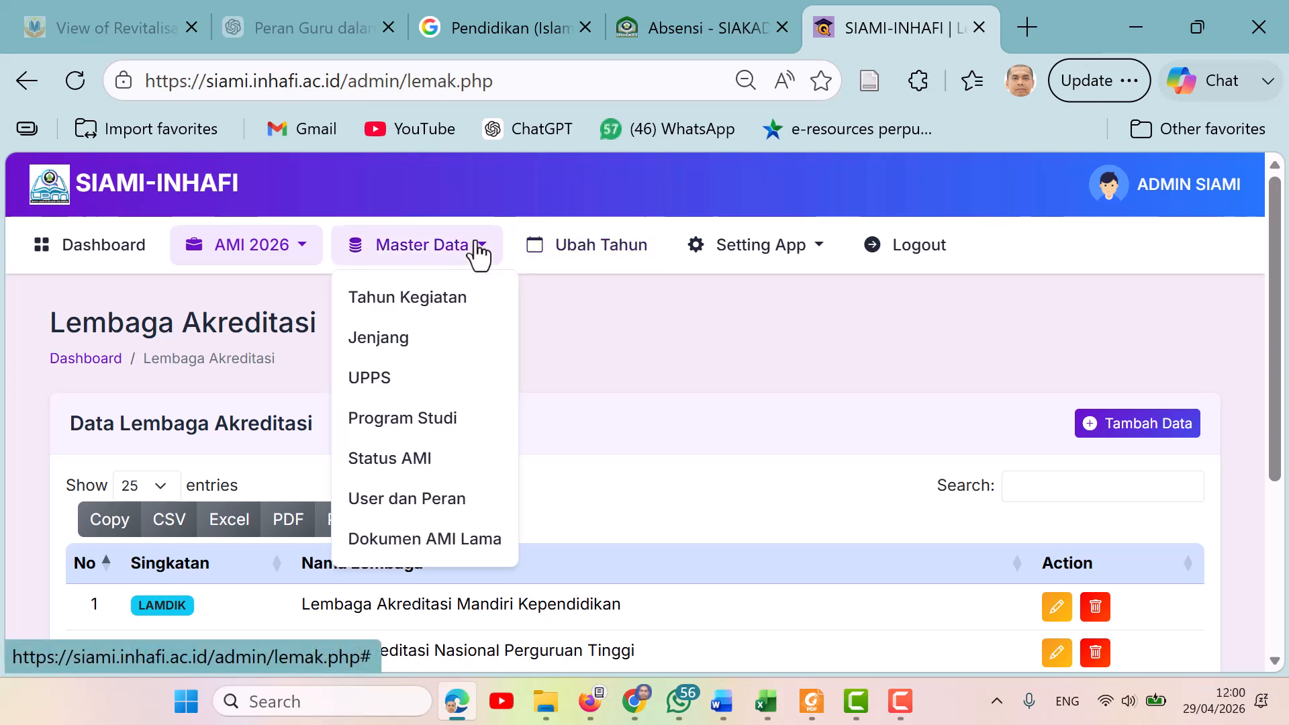
pyautogui.click(444, 314)
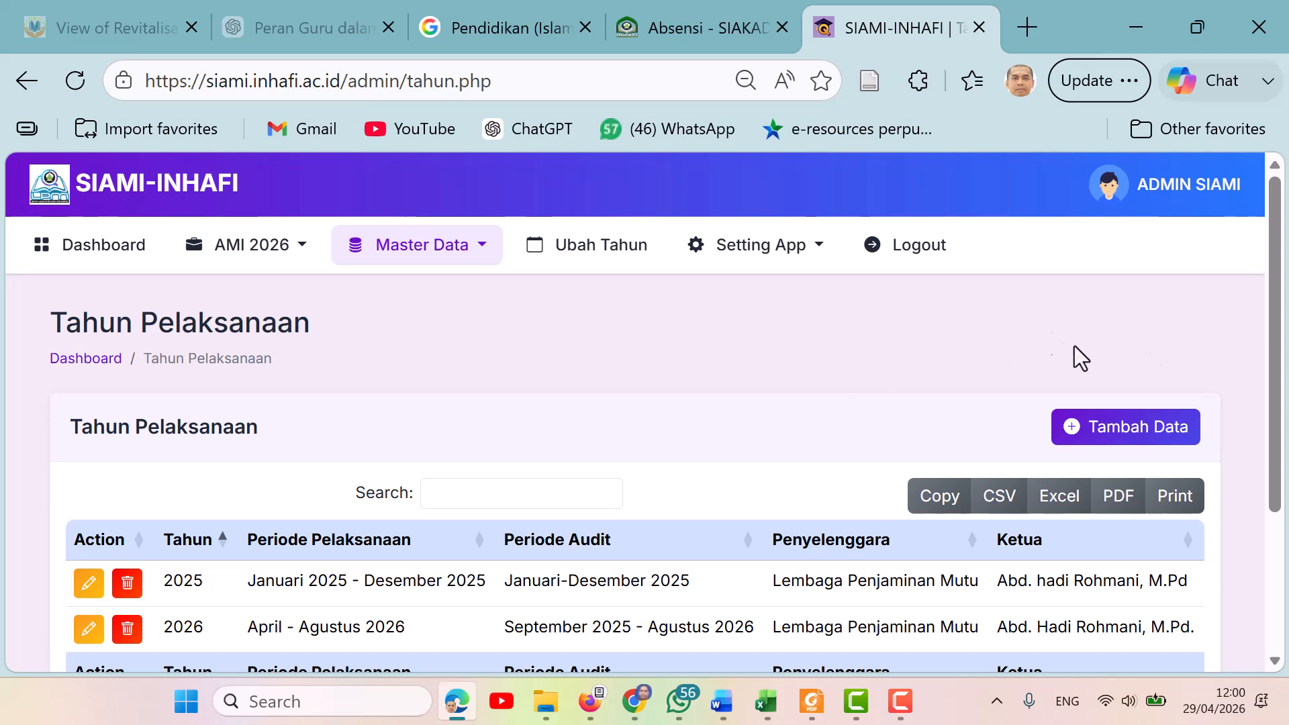
pyautogui.scroll(-3, 1276, 476)
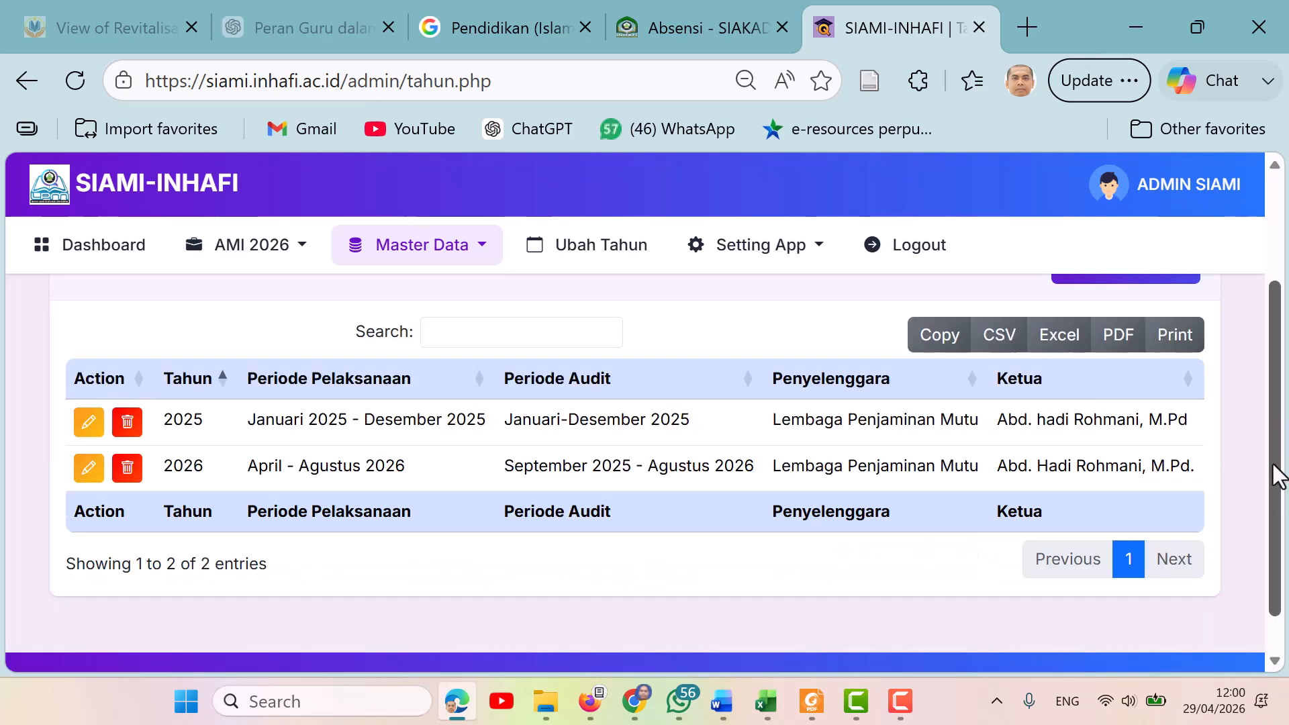
pyautogui.moveTo(1275, 477); pyautogui.dragTo(1286, 400)
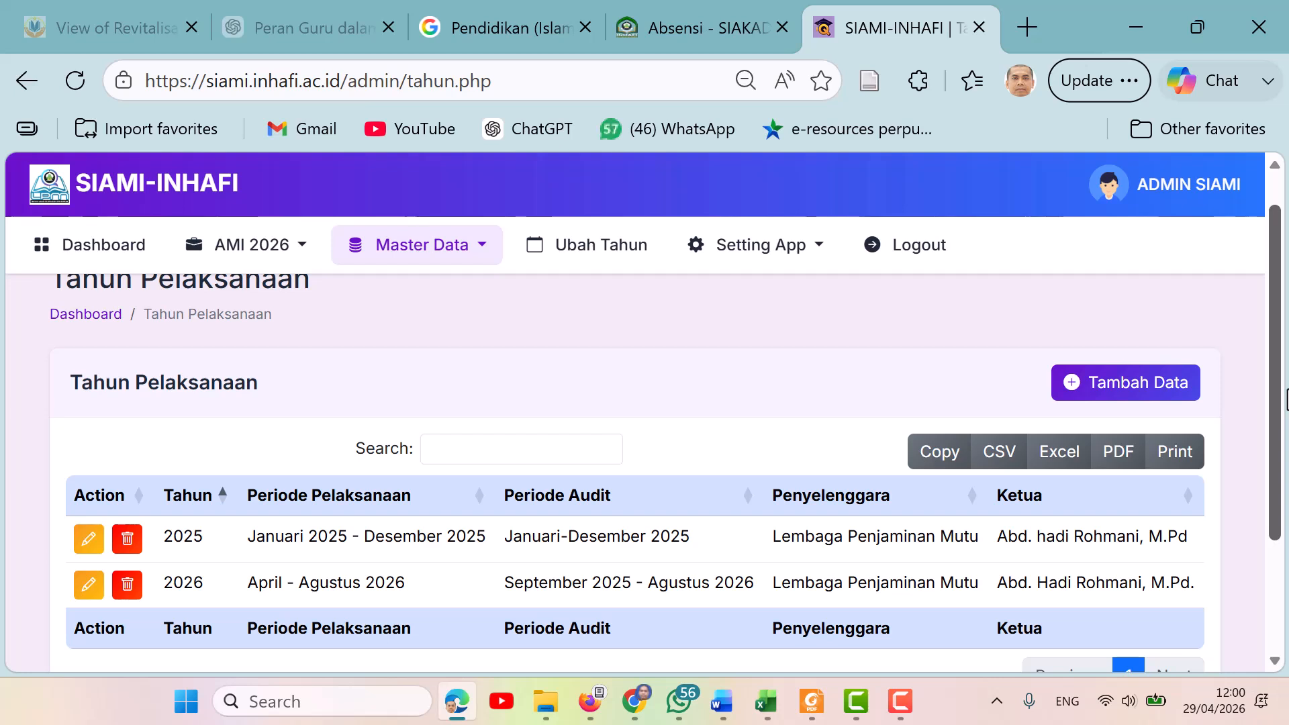
pyautogui.moveTo(1285, 400); pyautogui.dragTo(1283, 354)
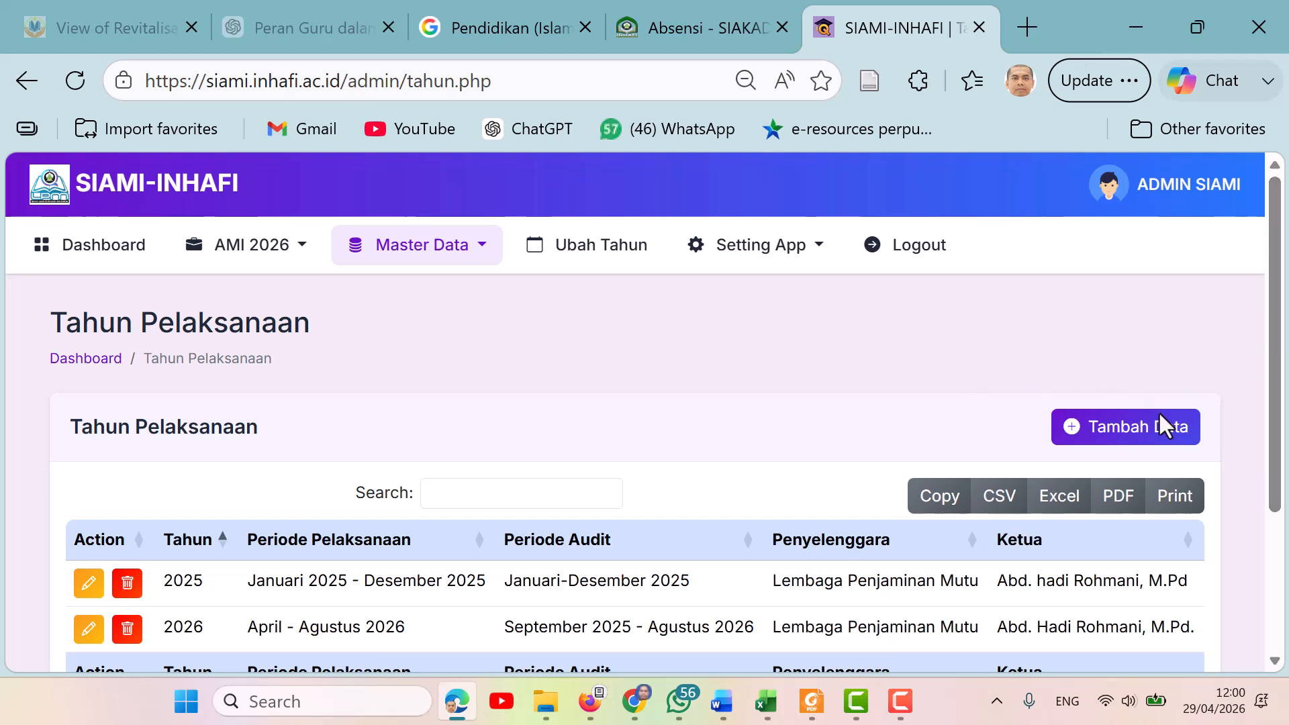
# Open the add-year form, examine its academic year, organiser, implementation period, audit period and chairperson fields, and return to the list.
pyautogui.click(1151, 428)
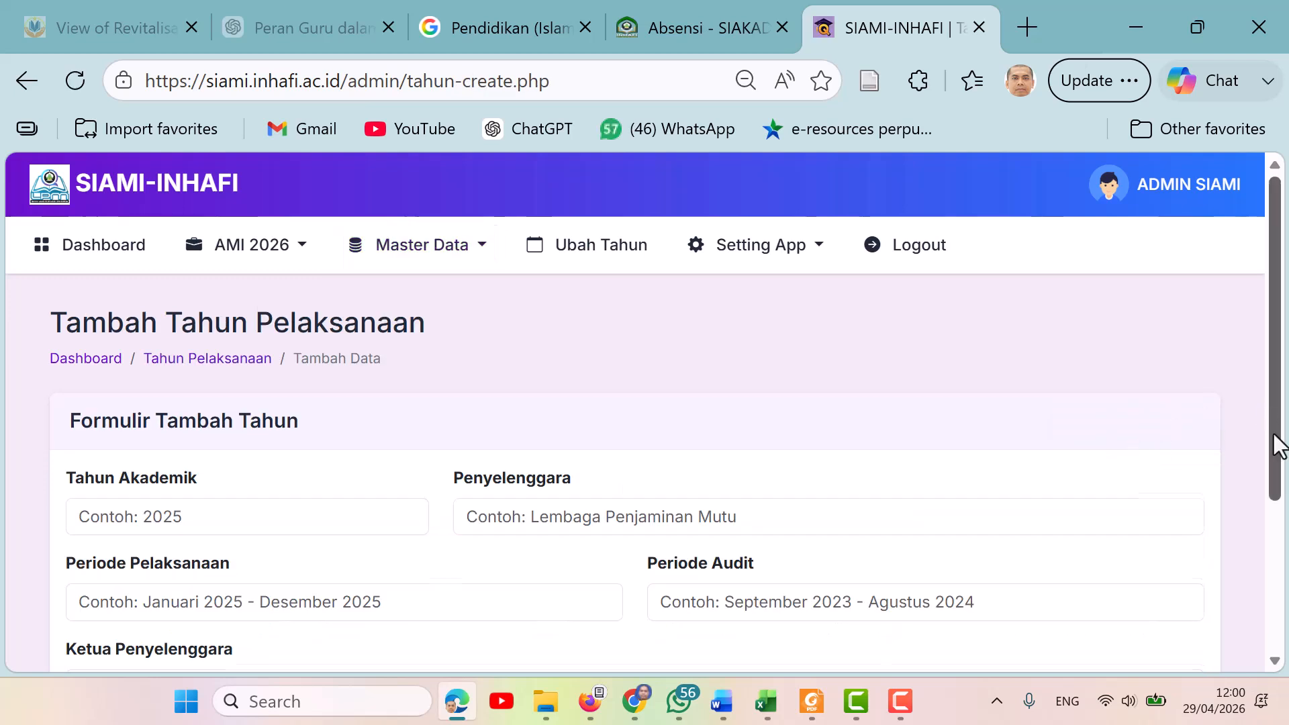
pyautogui.moveTo(1282, 433); pyautogui.dragTo(1269, 489)
pyautogui.click(281, 439)
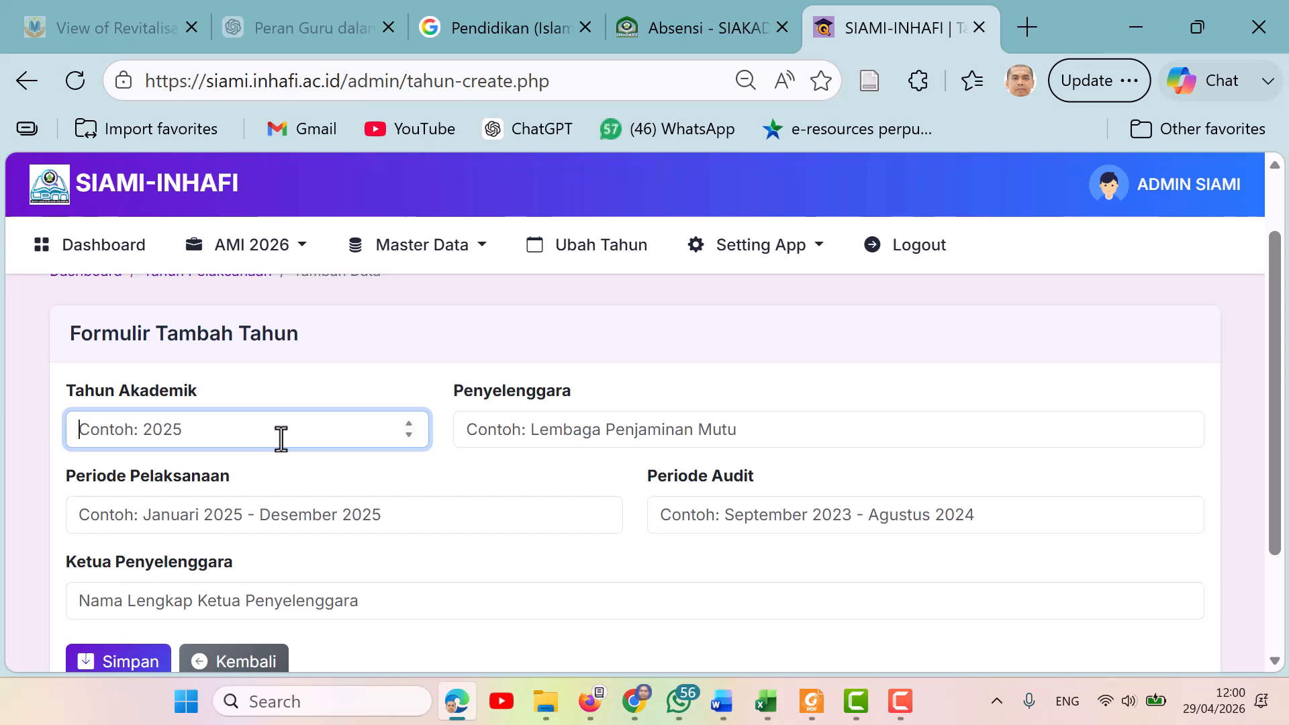
pyautogui.click(582, 433)
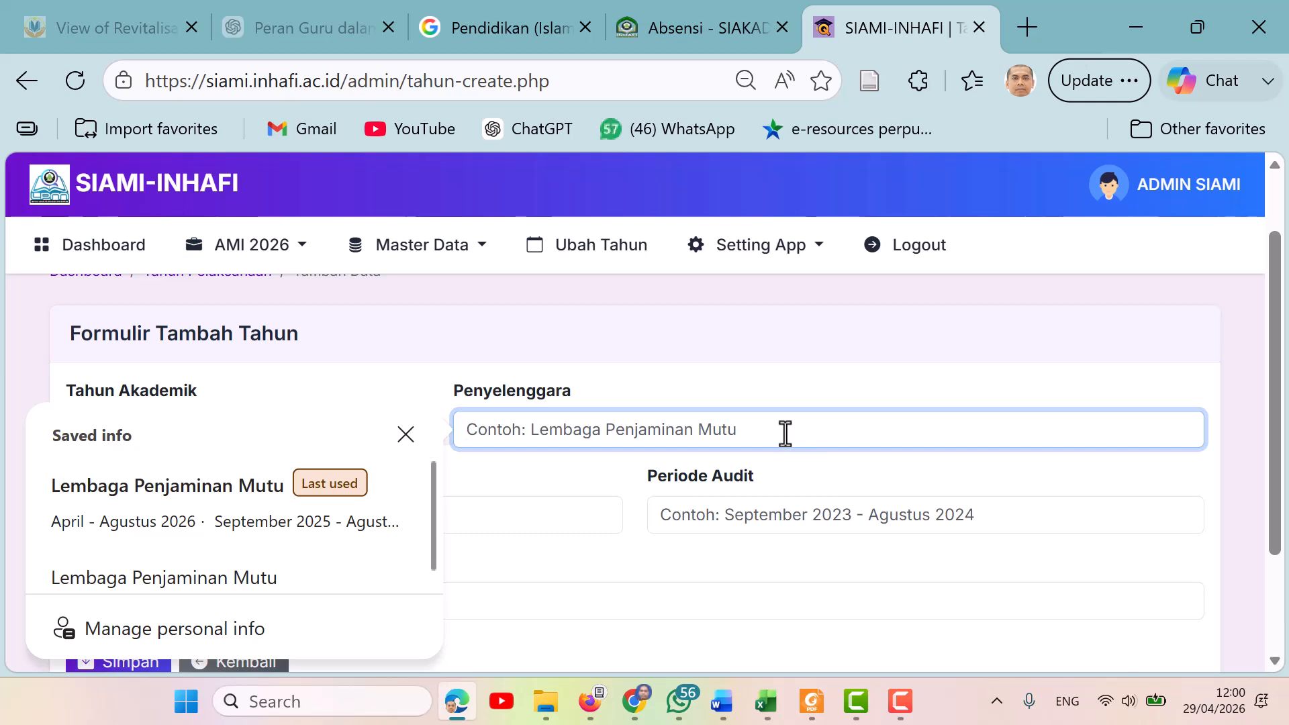
pyautogui.click(690, 337)
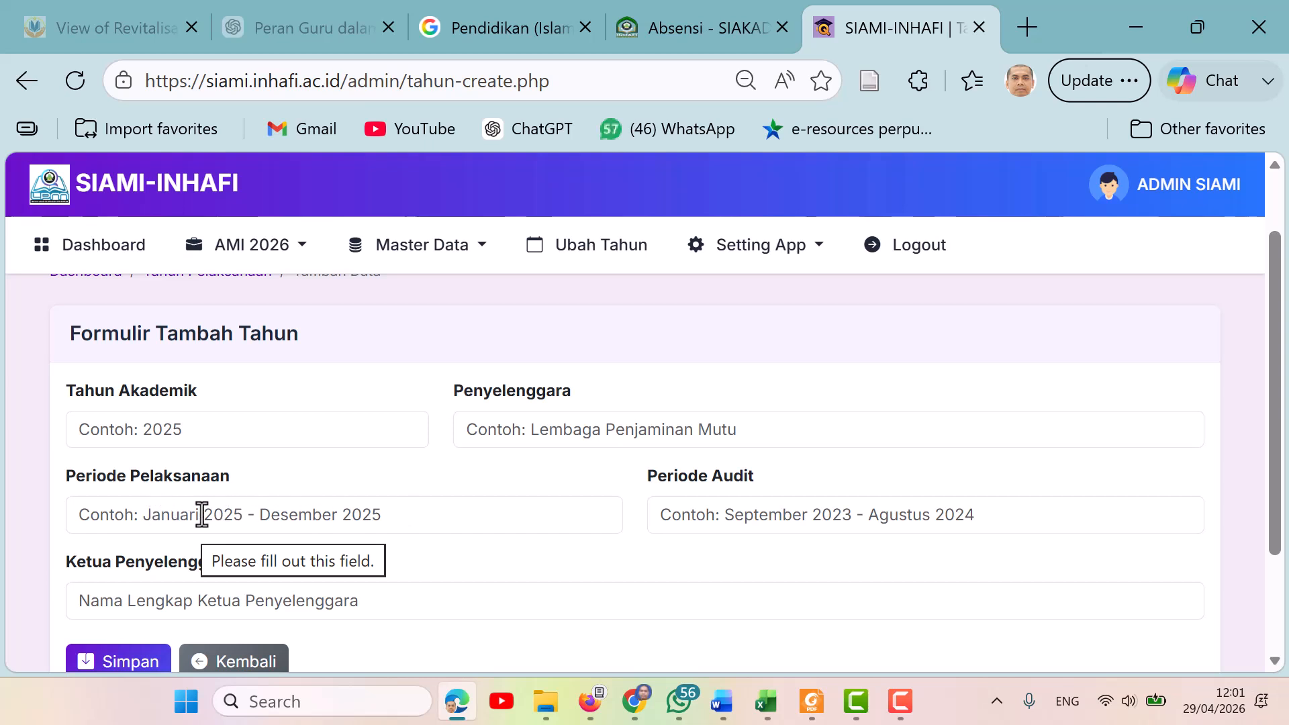
pyautogui.click(342, 518)
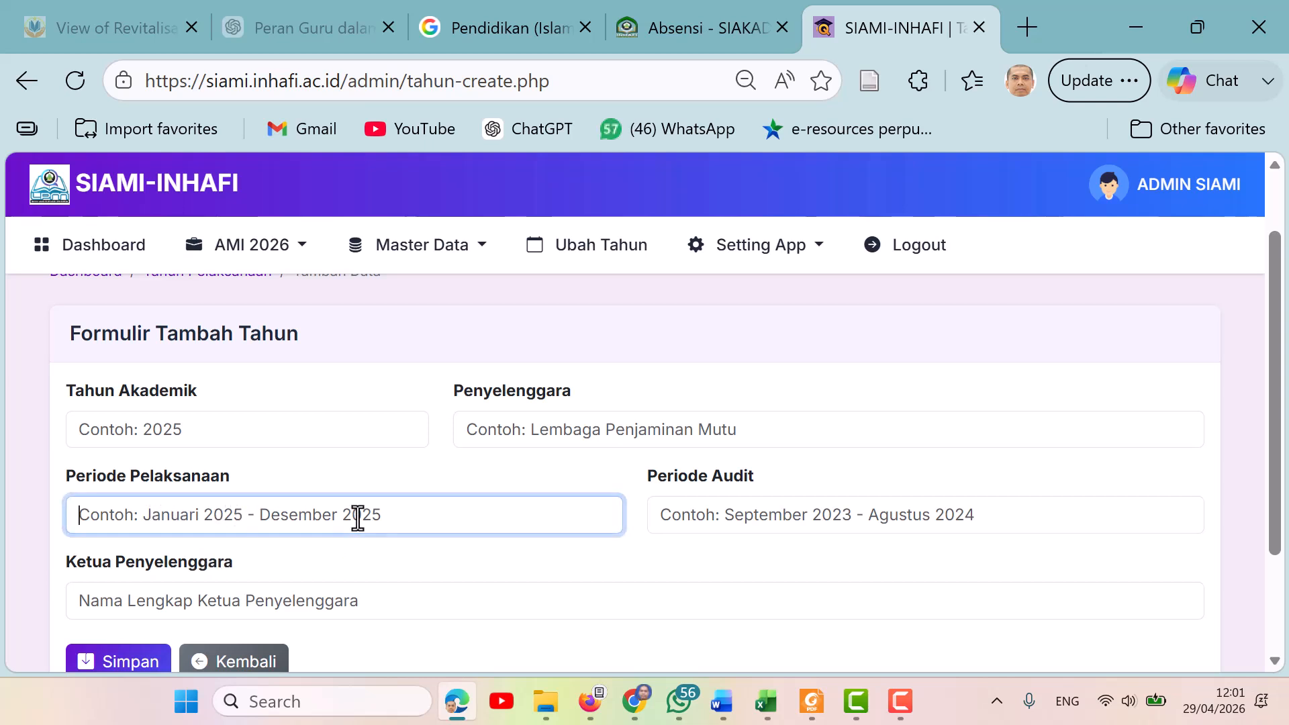
pyautogui.click(413, 472)
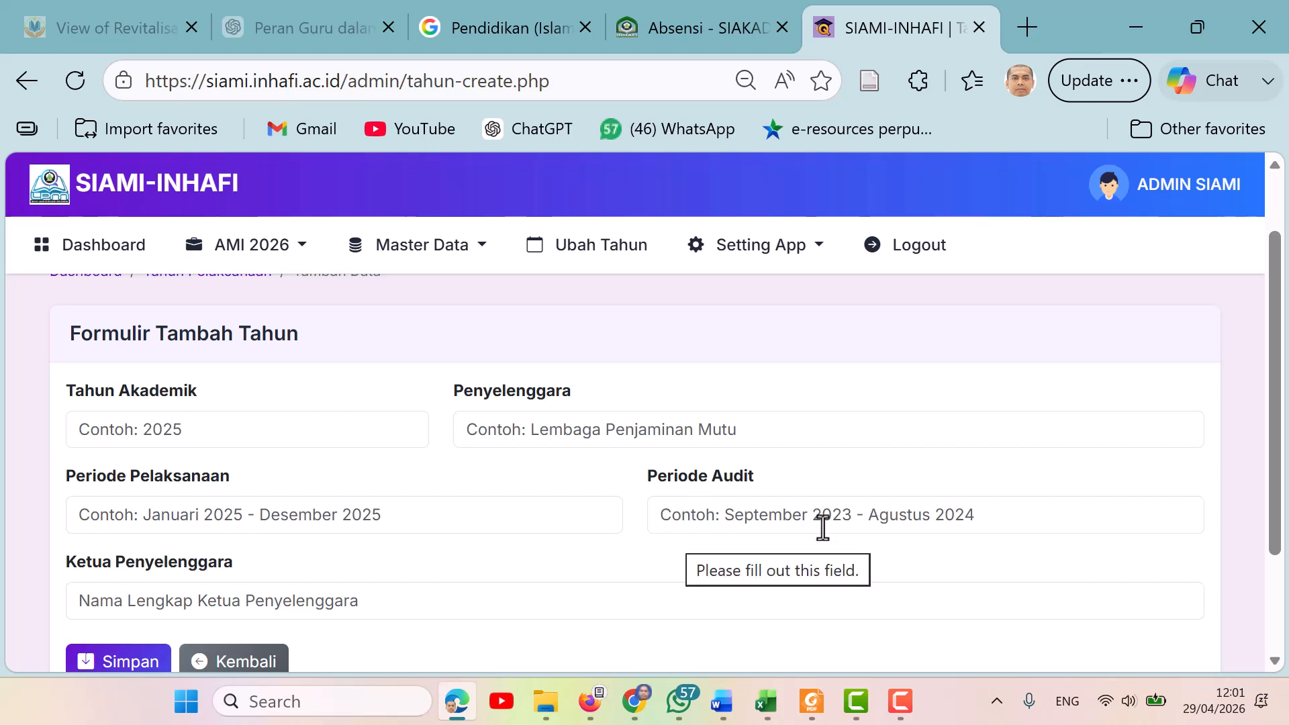
pyautogui.click(892, 518)
pyautogui.click(1277, 467)
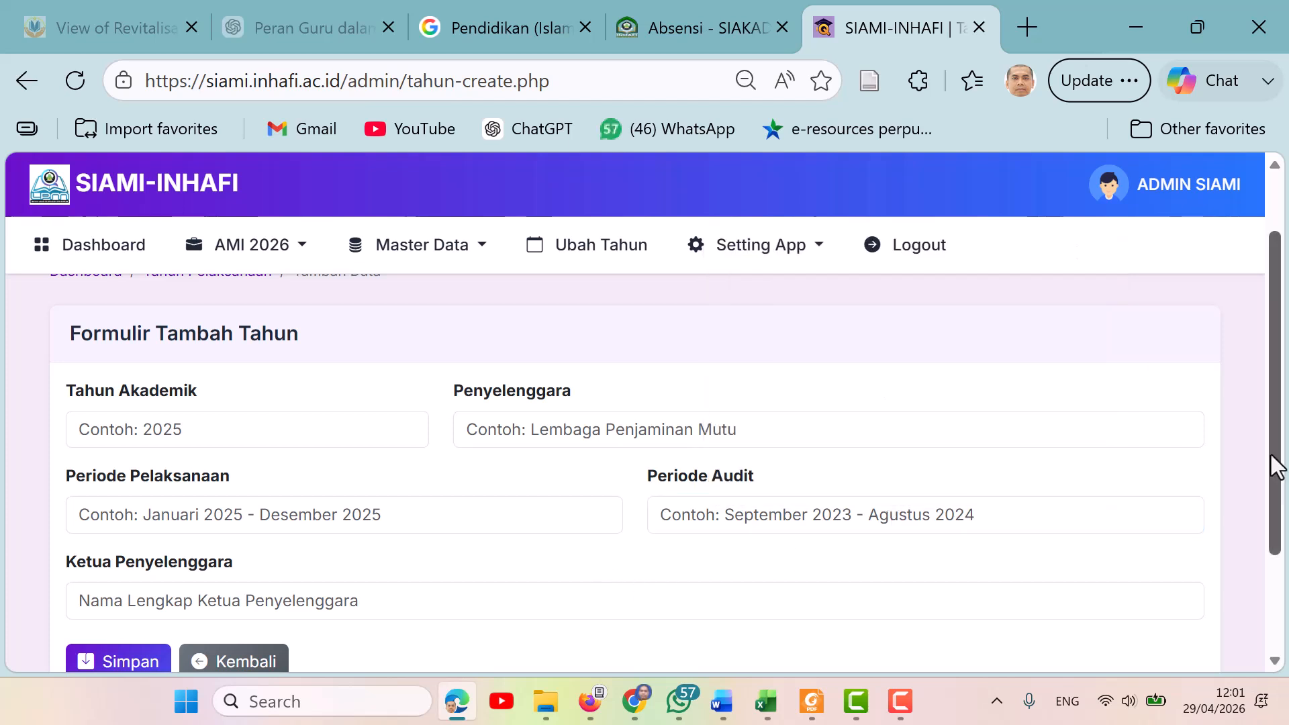
pyautogui.scroll(-2, 1277, 467)
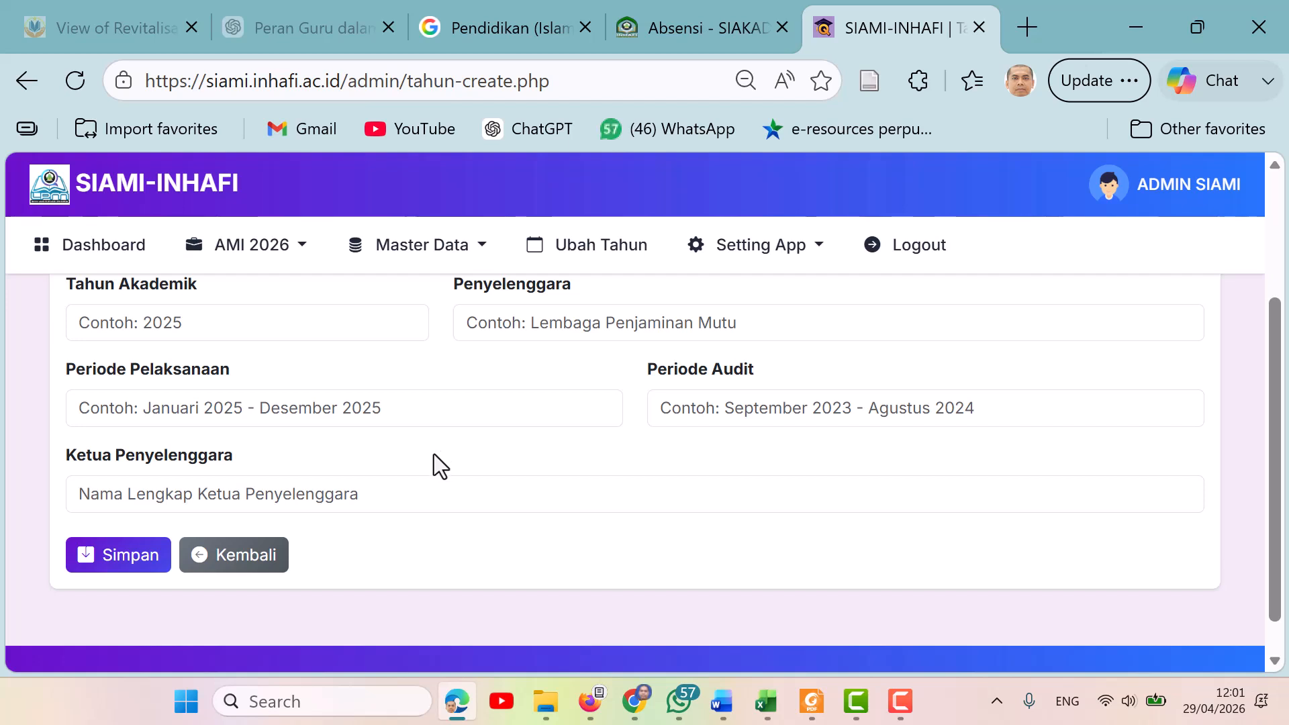
pyautogui.click(360, 496)
pyautogui.press('Escape')
pyautogui.click(258, 572)
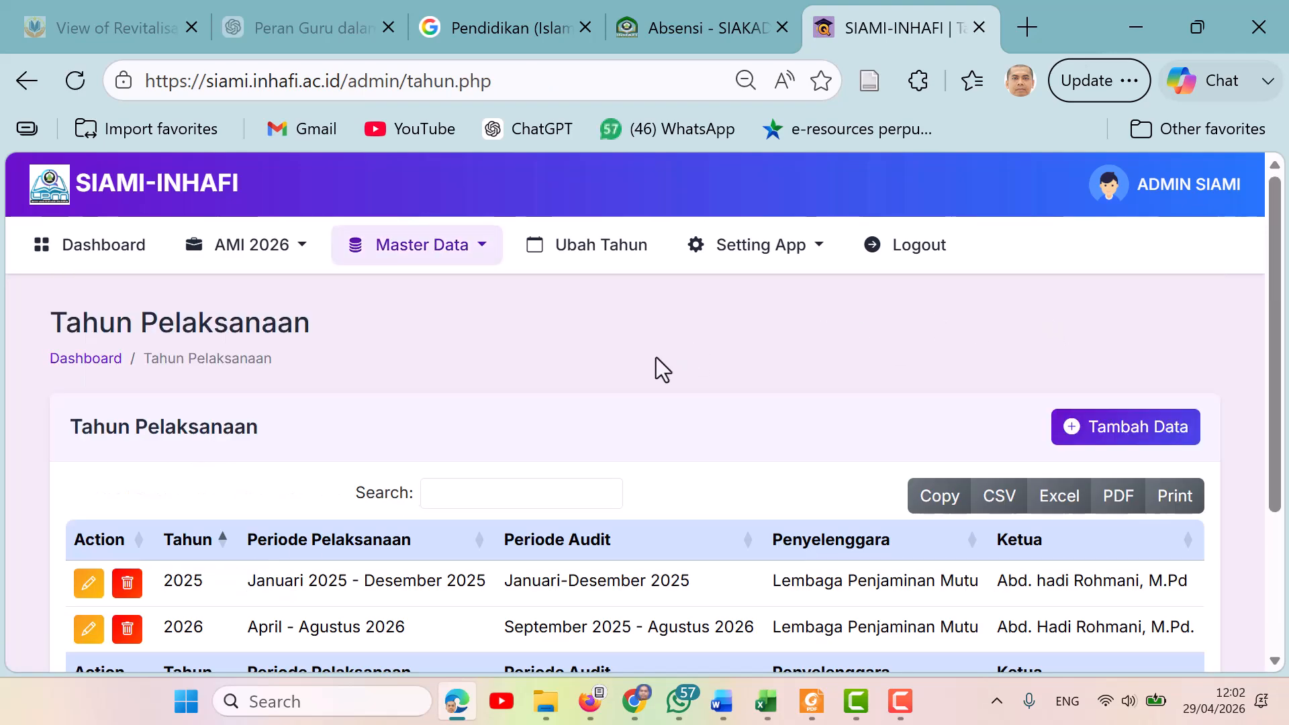
# Open the Jenjang page under Master Data and review the listed education levels.
pyautogui.click(484, 255)
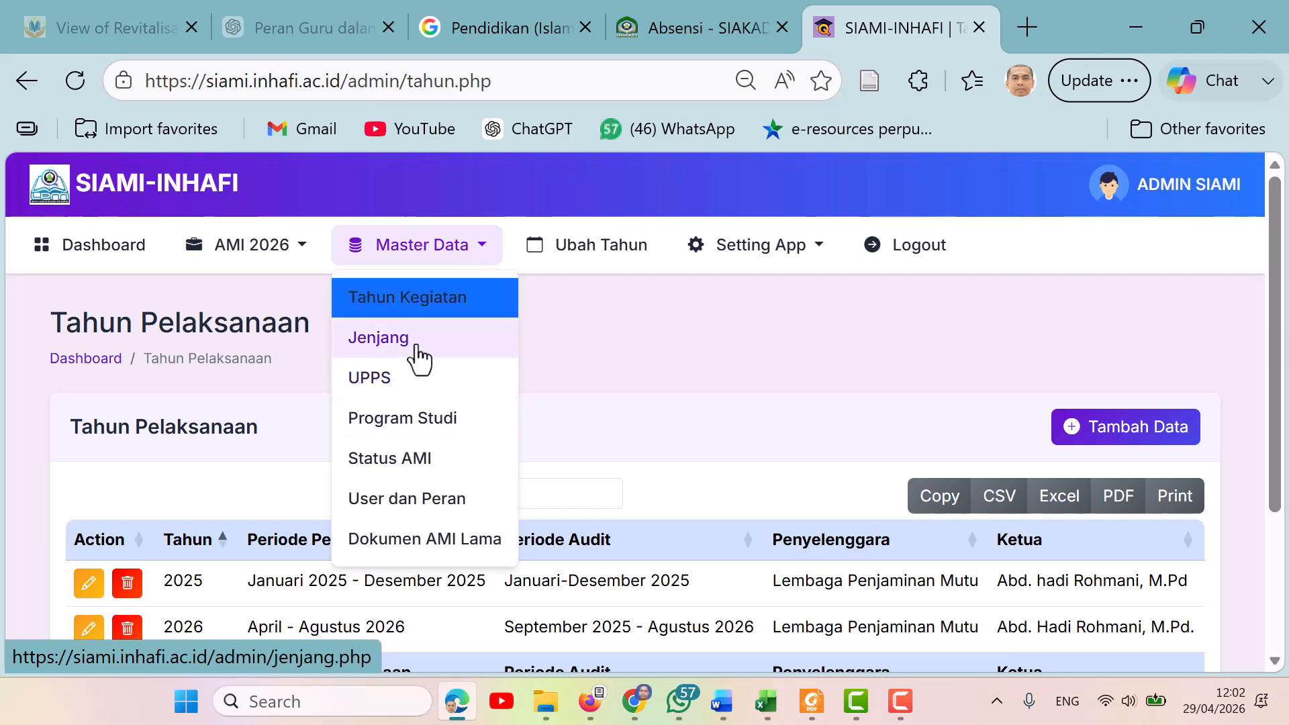
pyautogui.click(378, 338)
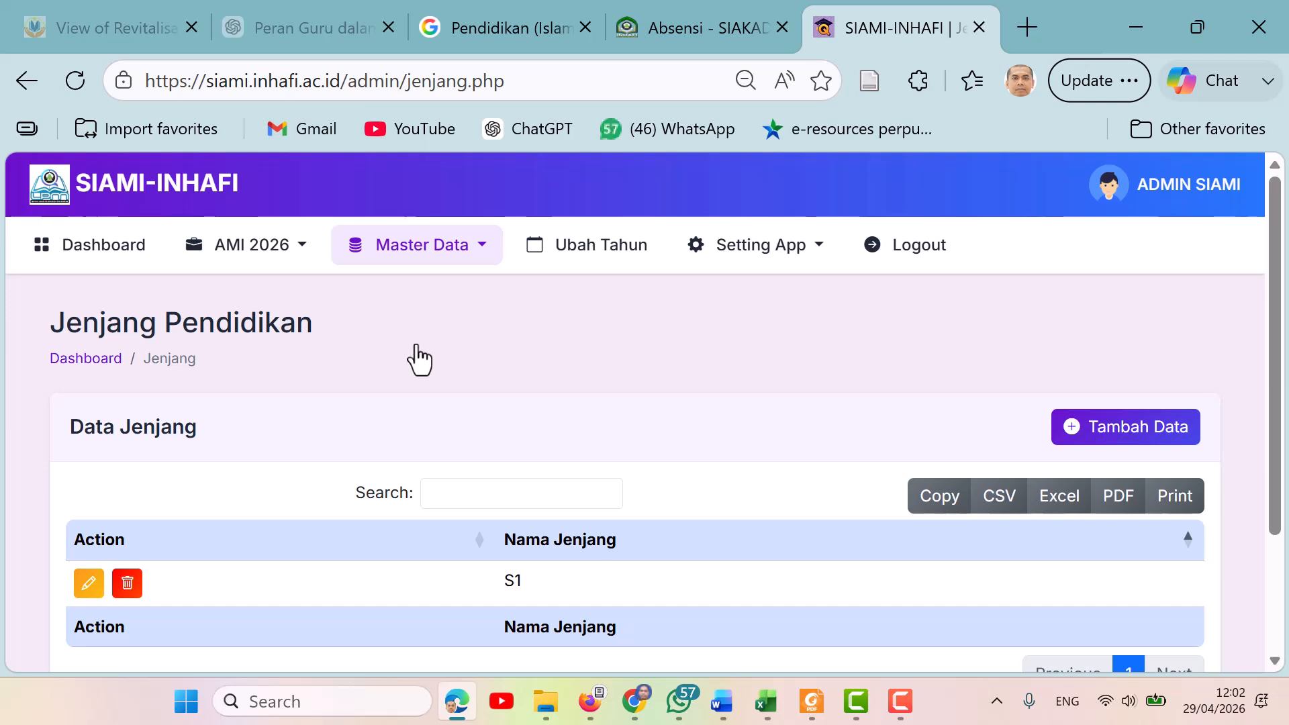
pyautogui.moveTo(1275, 289); pyautogui.dragTo(1286, 344)
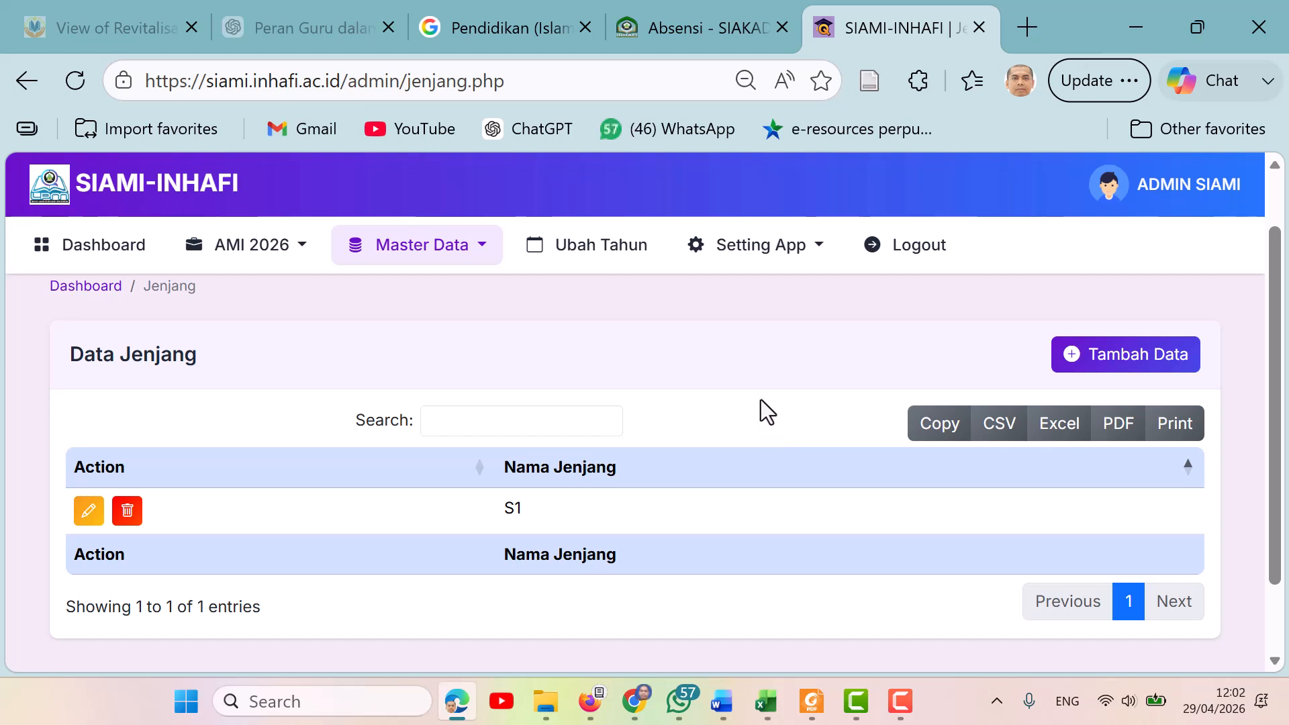
# Open the add-level form, enter S2 as the level name, and go back to the list without saving.
pyautogui.click(1135, 359)
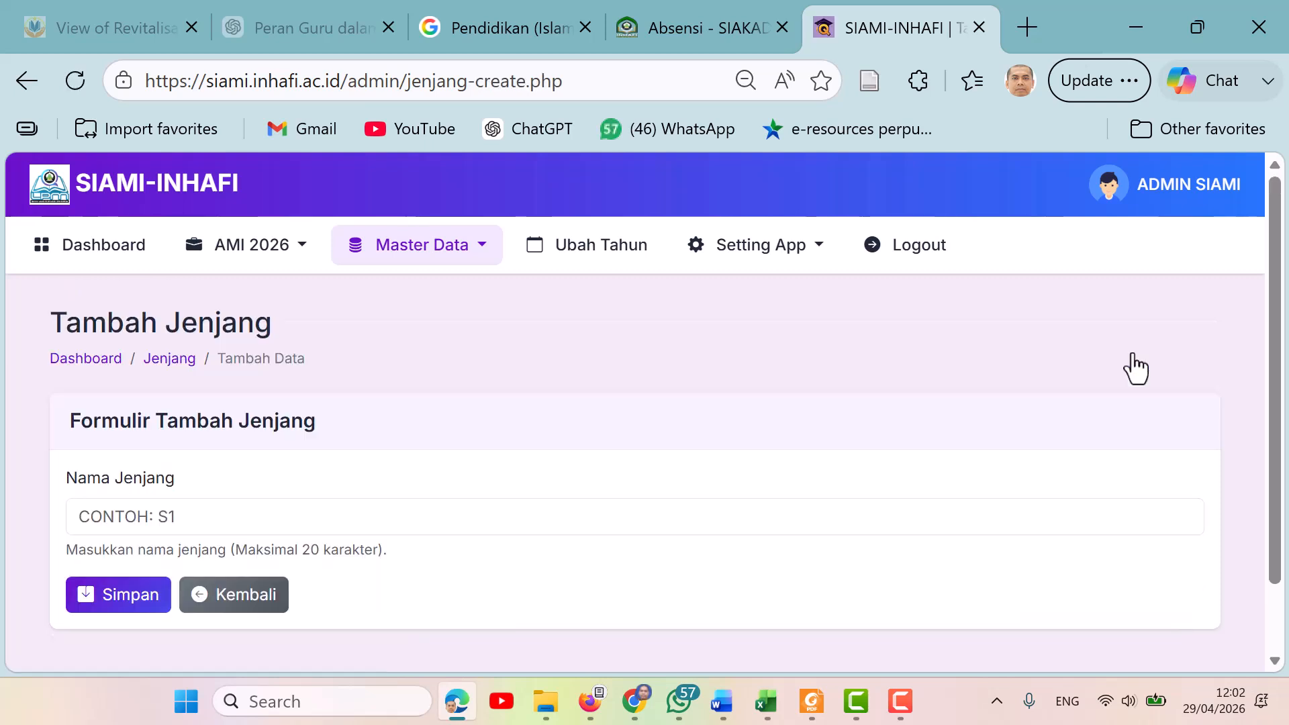
pyautogui.click(215, 517)
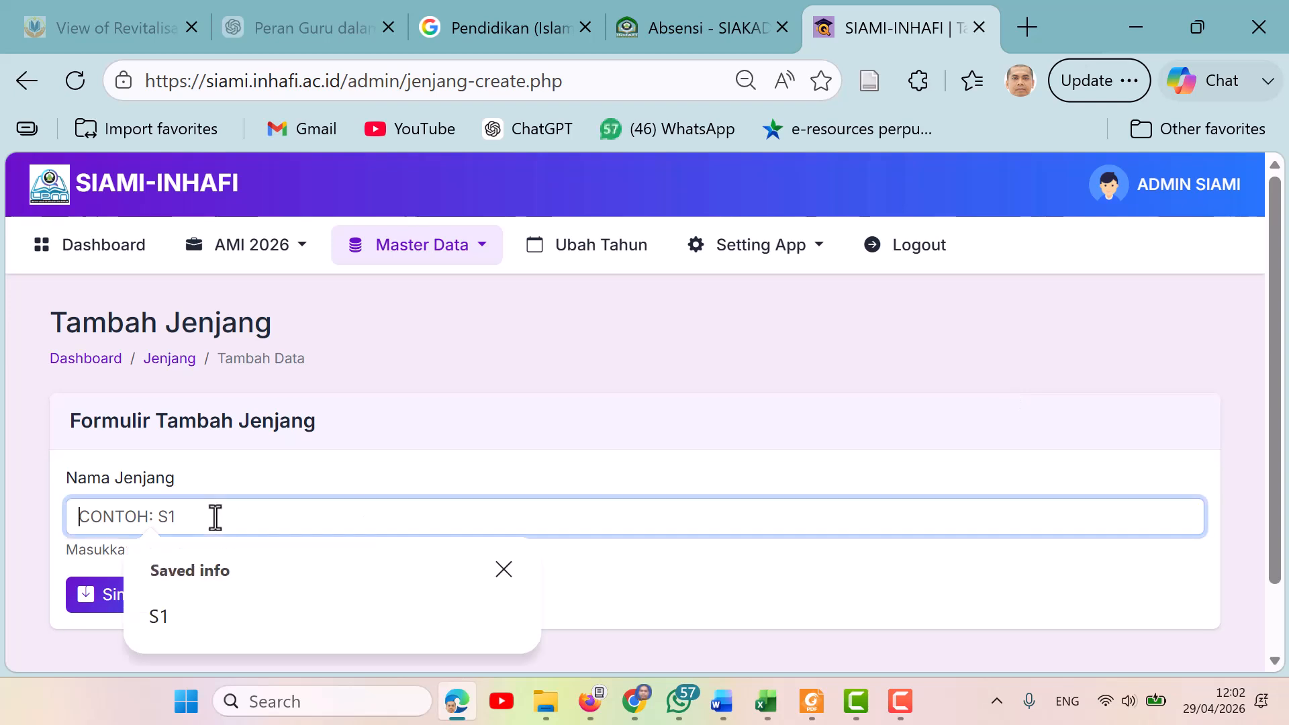
pyautogui.write('S2')
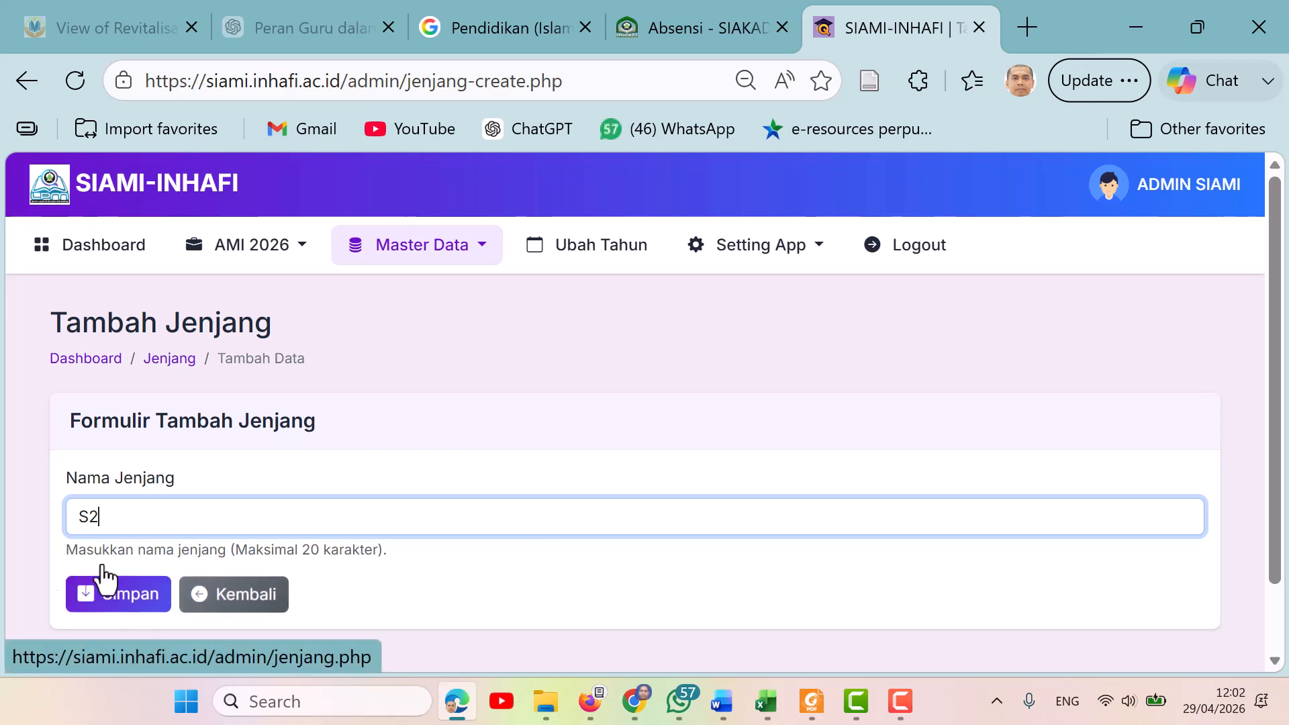
pyautogui.click(272, 604)
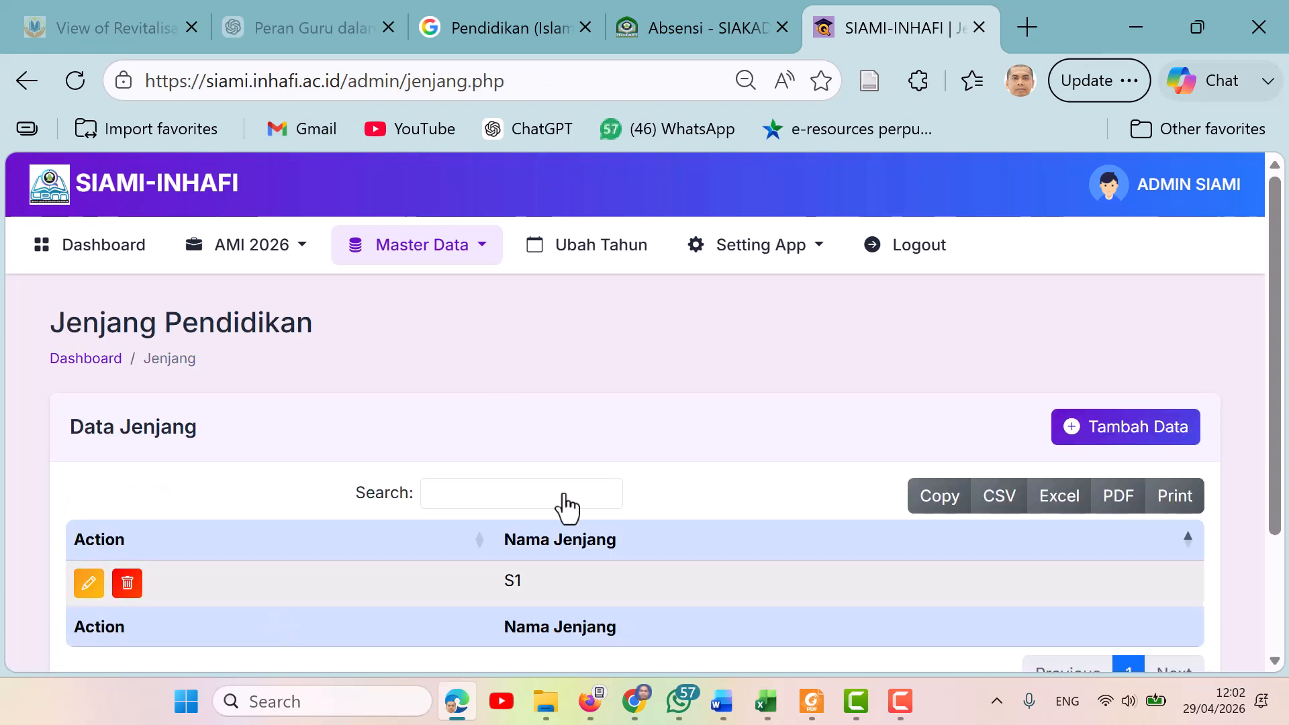
# Open the UPPS page under Master Data, open its add form, examine the UPPS name field, and go back.
pyautogui.click(482, 249)
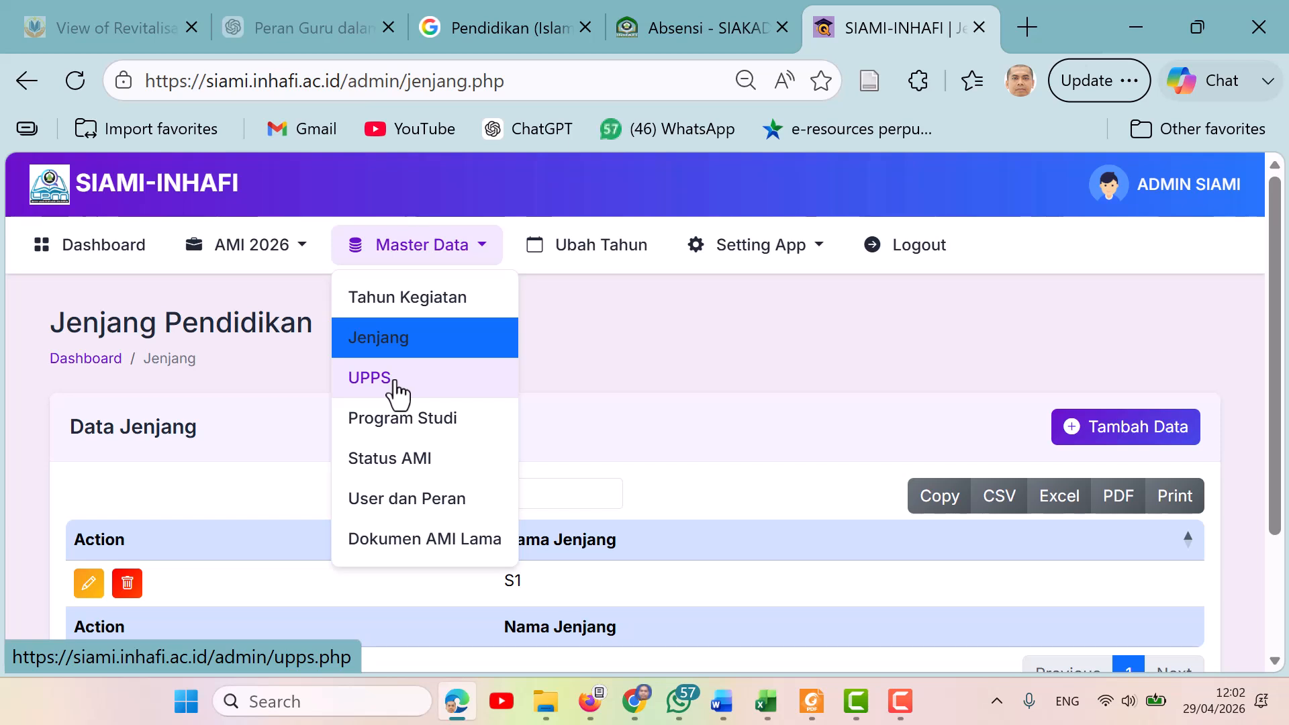
pyautogui.click(371, 378)
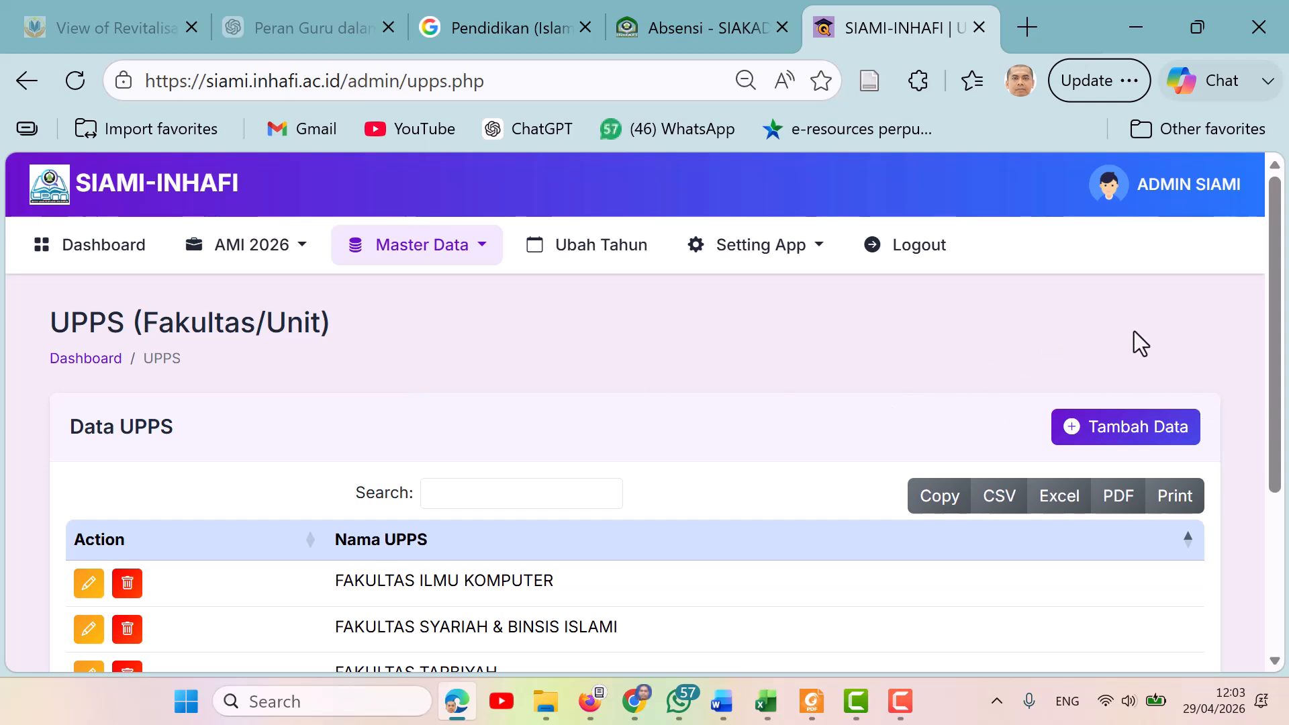
pyautogui.click(1137, 435)
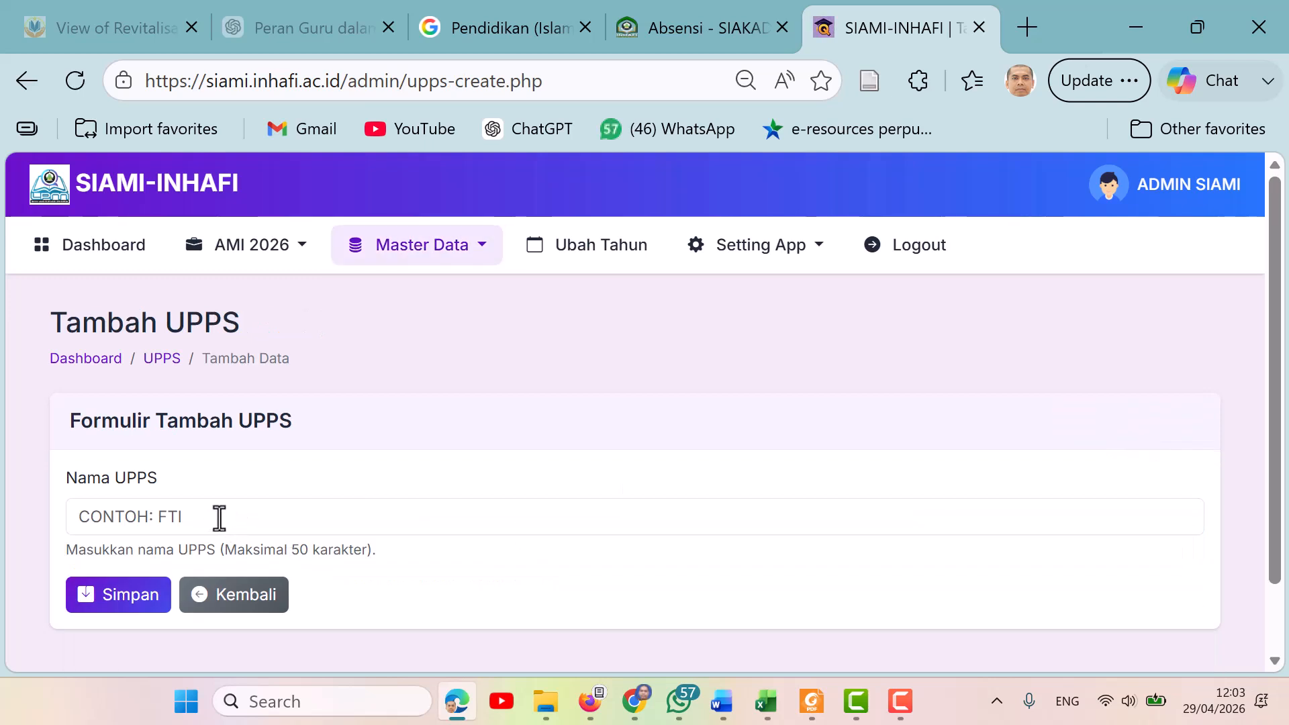
pyautogui.click(208, 517)
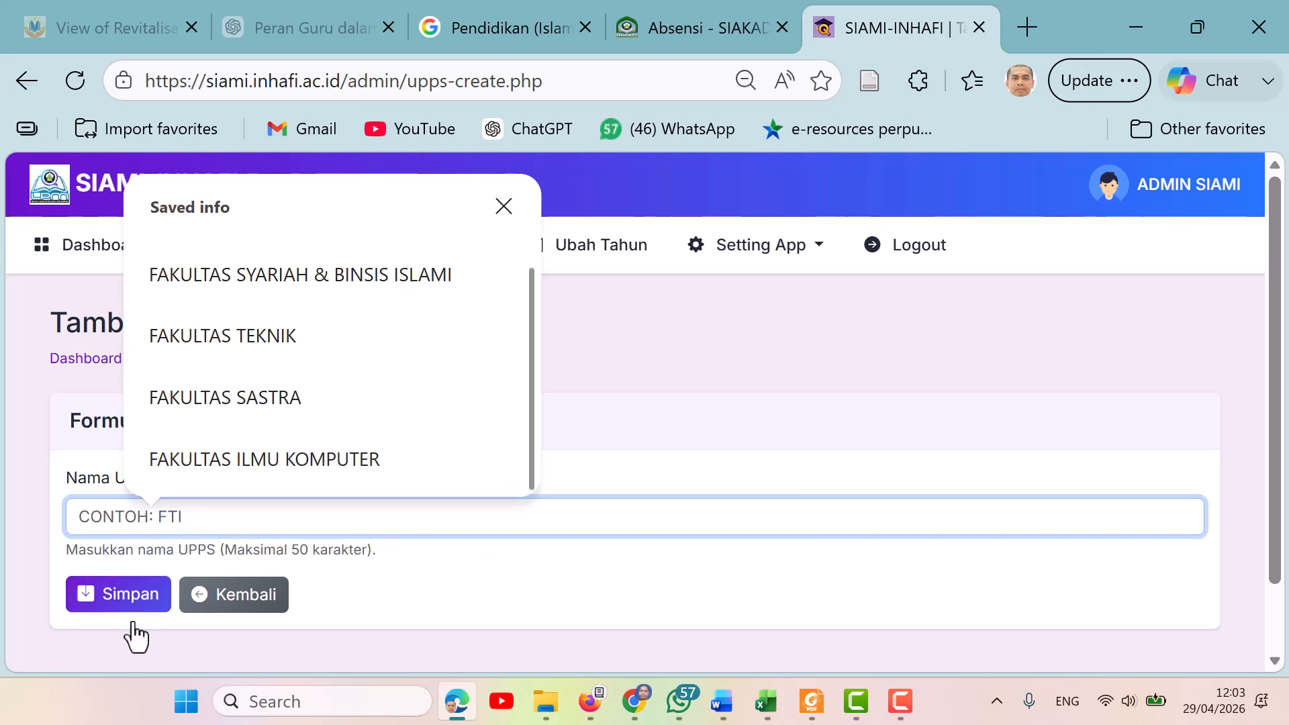
pyautogui.click(190, 609)
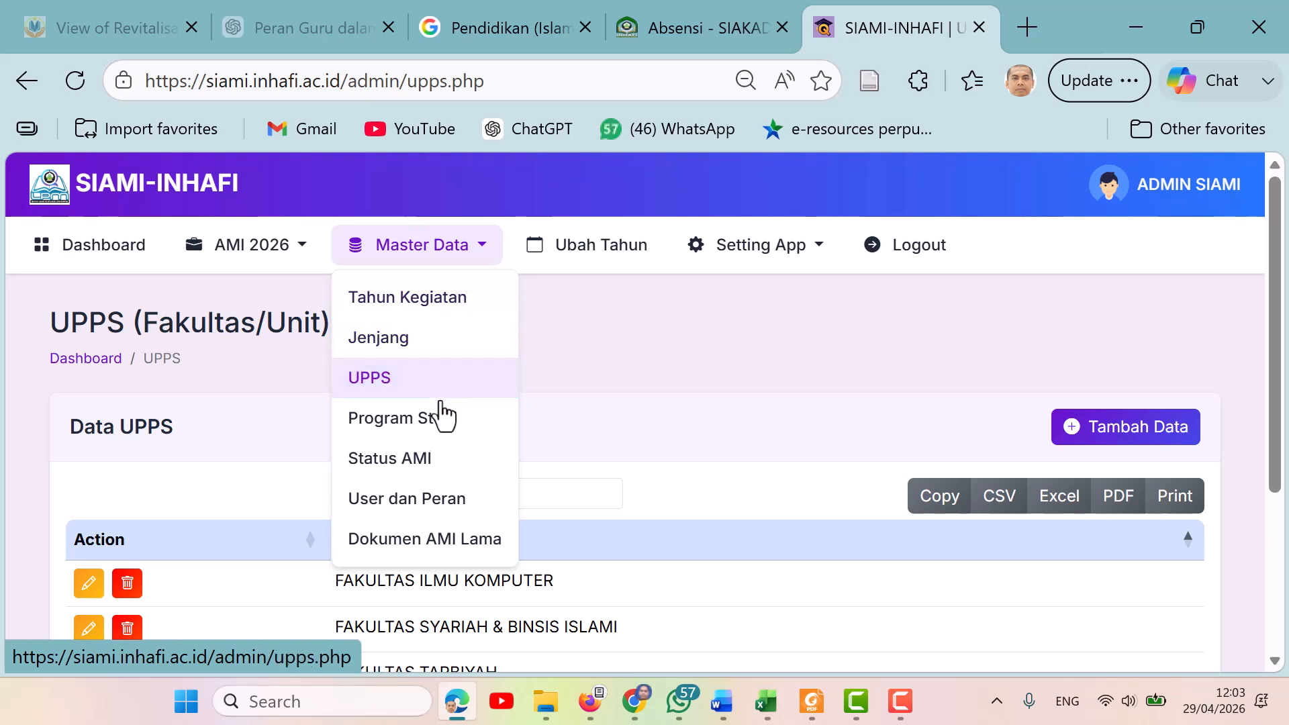
# Open the Program Studi page, open its add form, examine the study-programme name and accreditation body options, and go back.
pyautogui.click(433, 440)
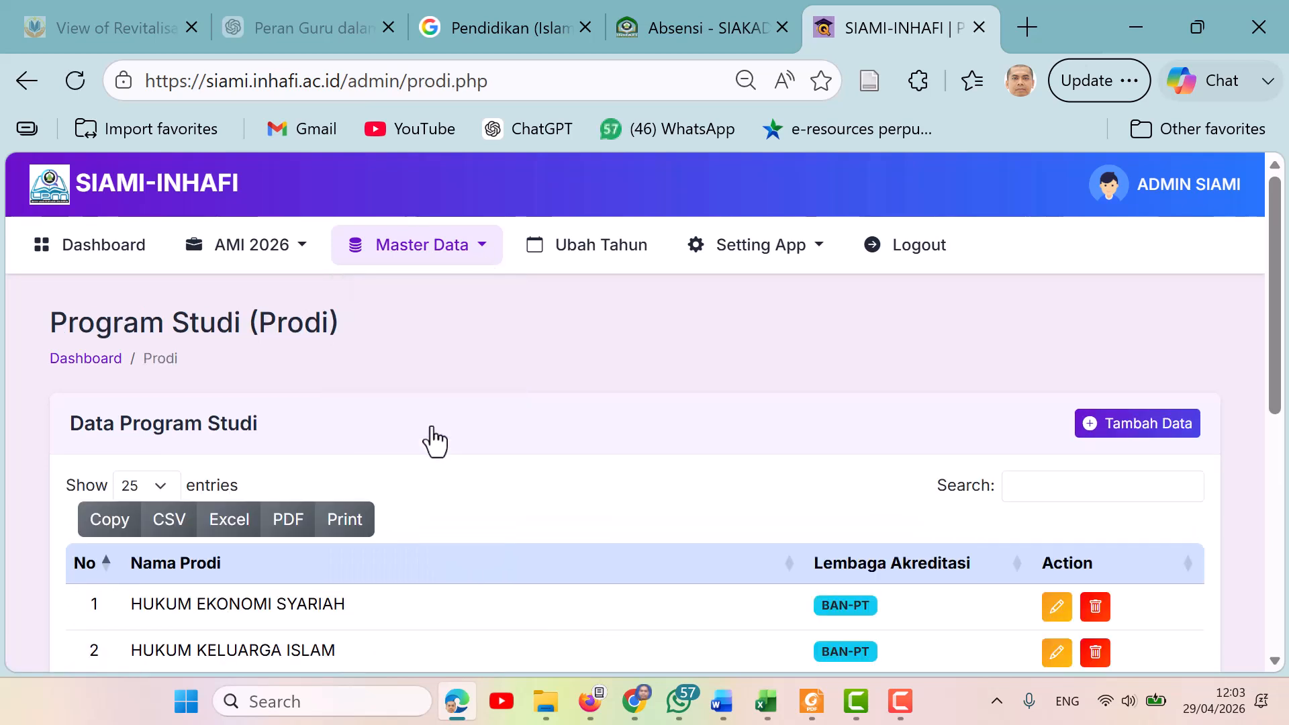
pyautogui.moveTo(1275, 321)
pyautogui.mouseDown()
pyautogui.moveTo(1287, 377)
pyautogui.moveTo(1287, 299)
pyautogui.mouseUp()
pyautogui.click(1136, 430)
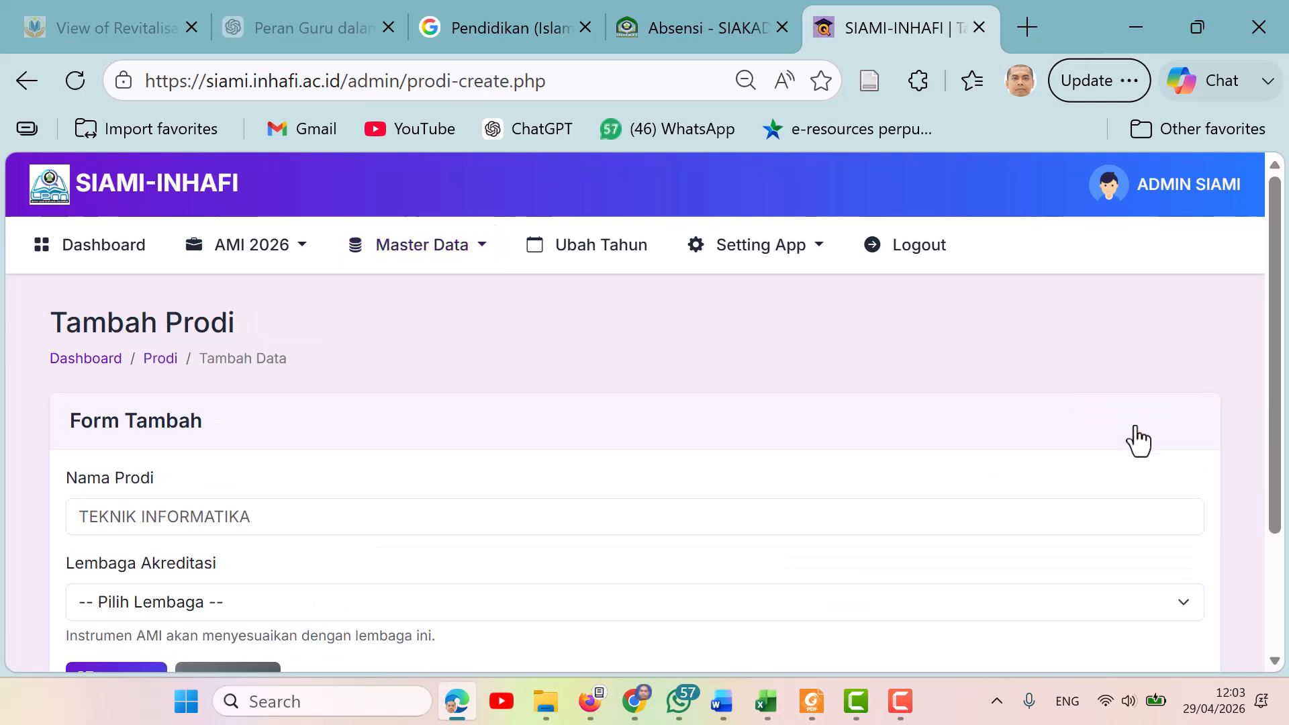
pyautogui.click(286, 526)
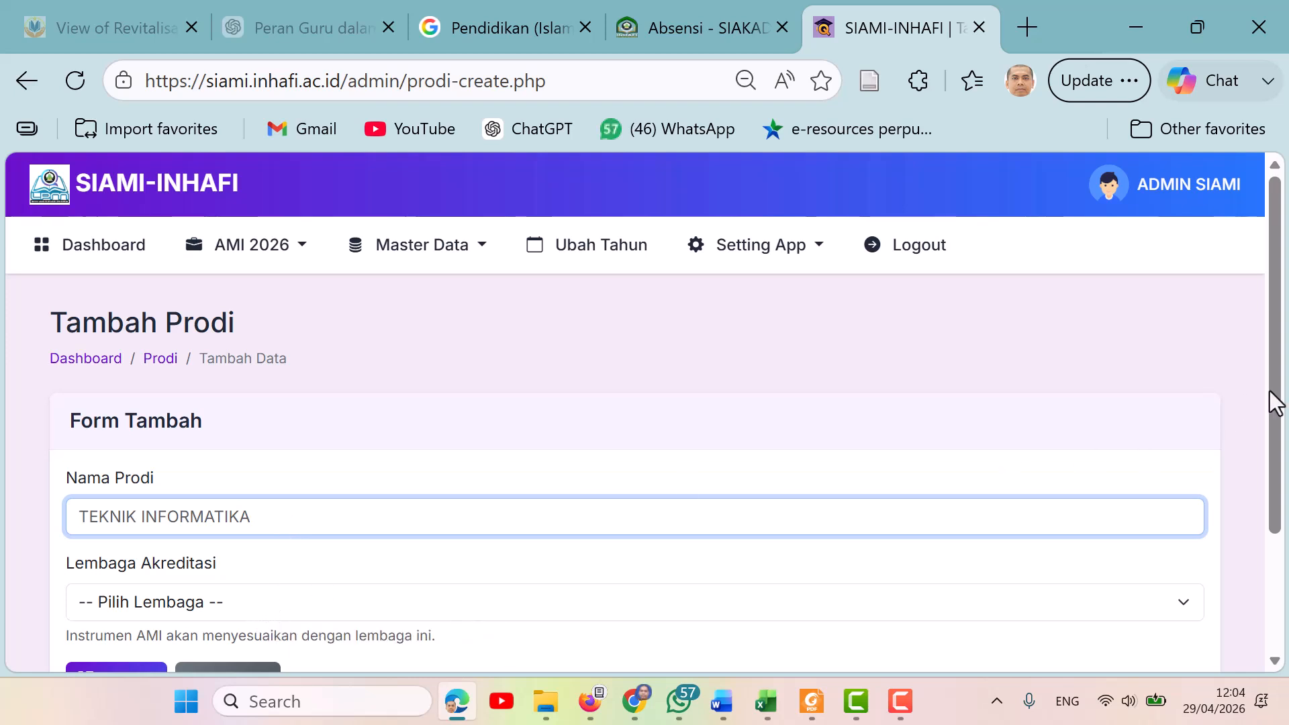
pyautogui.moveTo(1272, 403); pyautogui.dragTo(1275, 442)
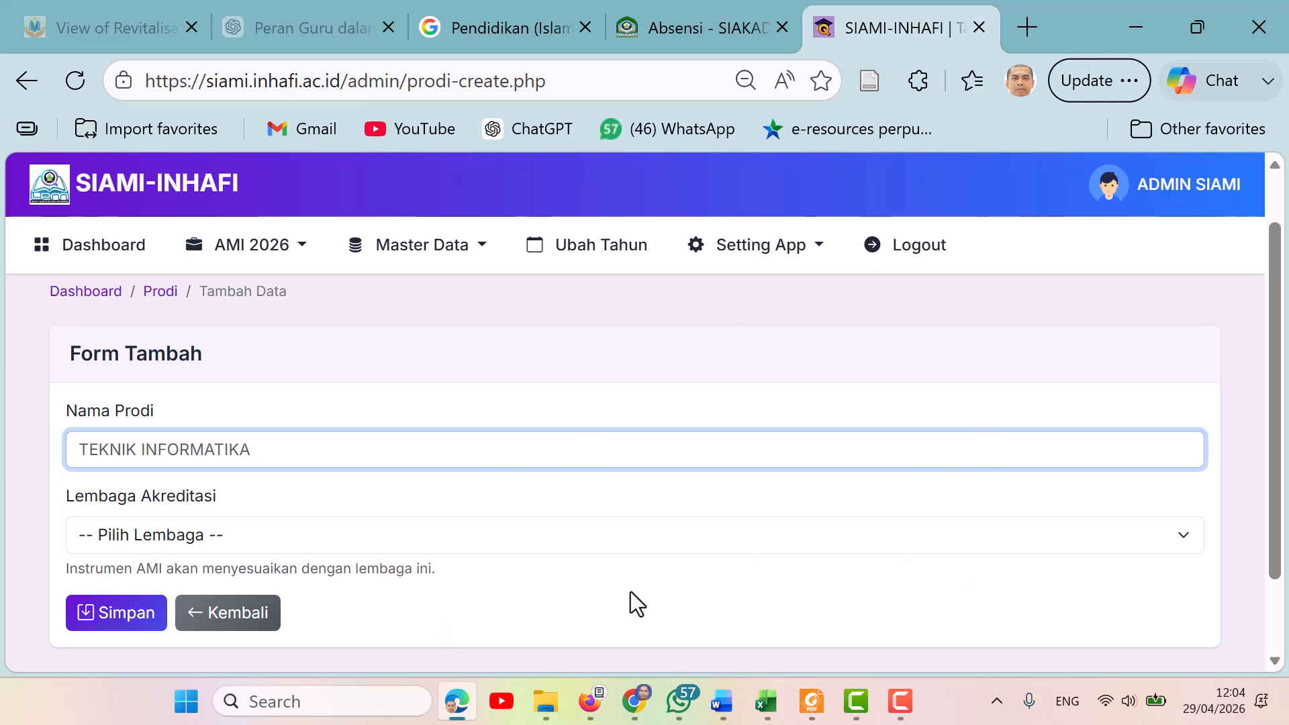
pyautogui.click(899, 544)
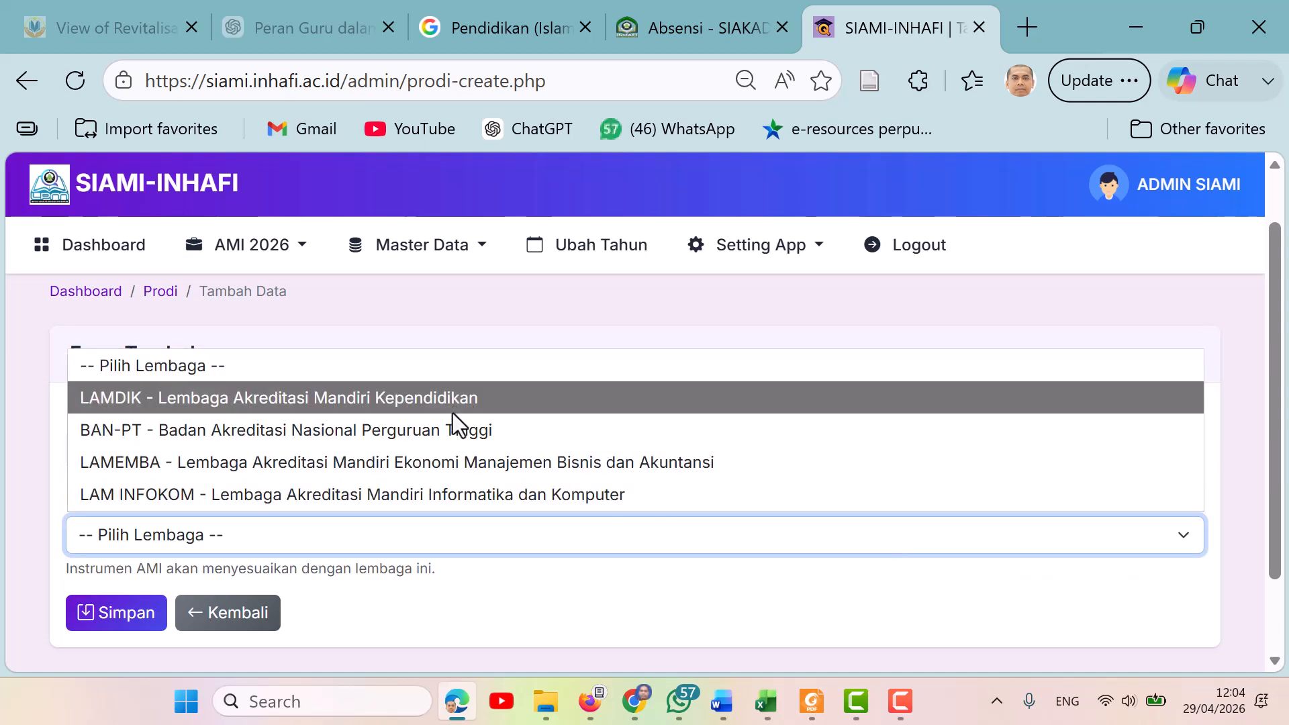
pyautogui.click(587, 611)
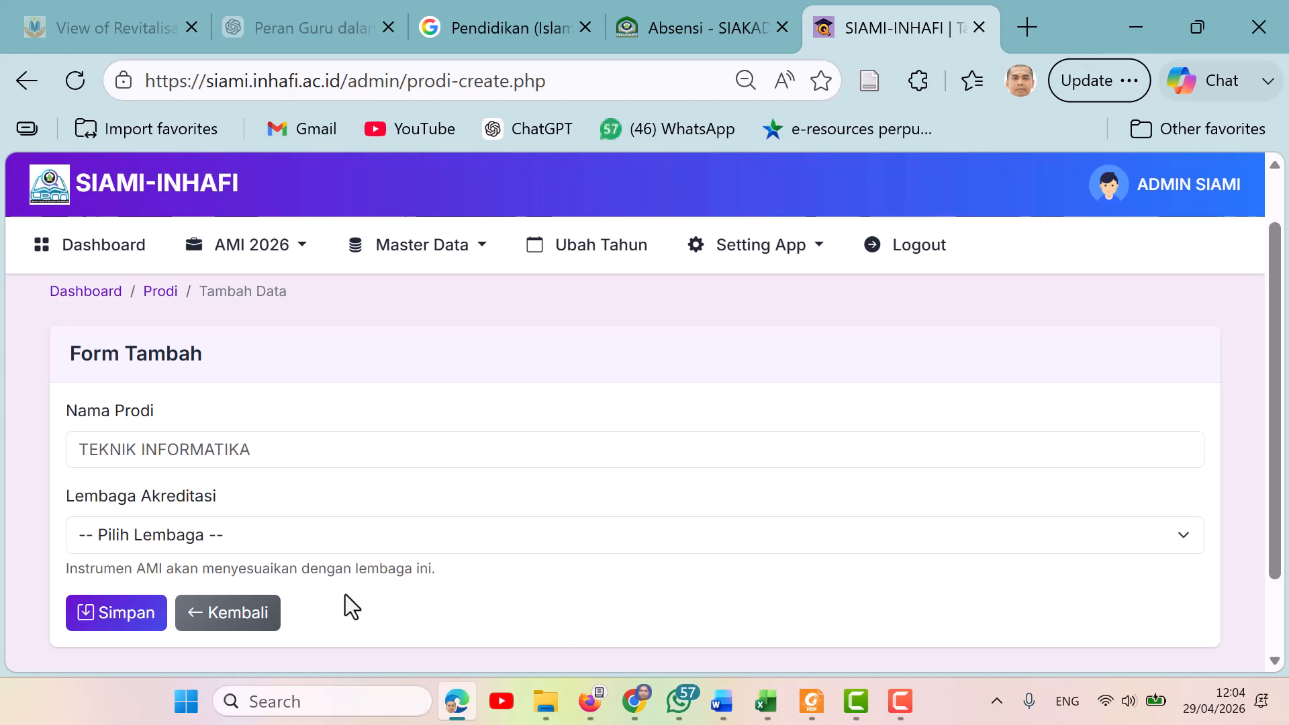
pyautogui.click(215, 629)
# Open the Status AMI page under Master Data and read through the audit status stages and their descriptions.
pyautogui.click(481, 263)
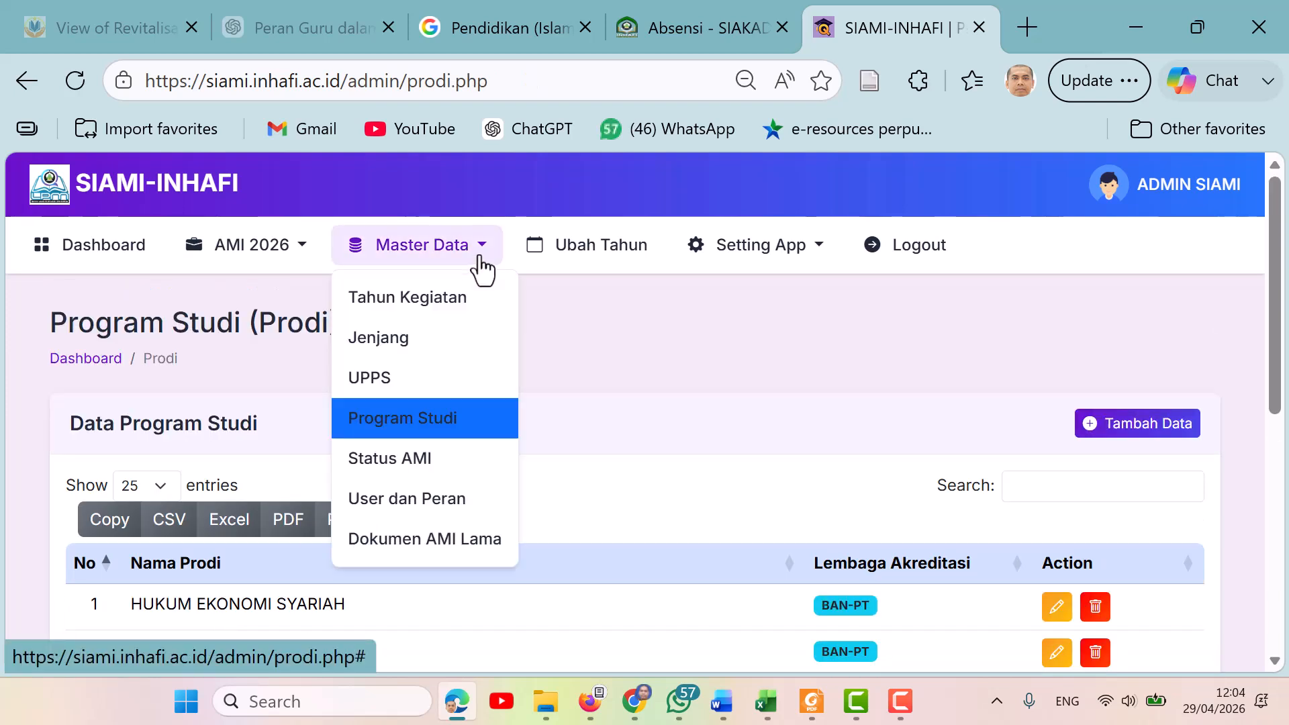
pyautogui.click(427, 462)
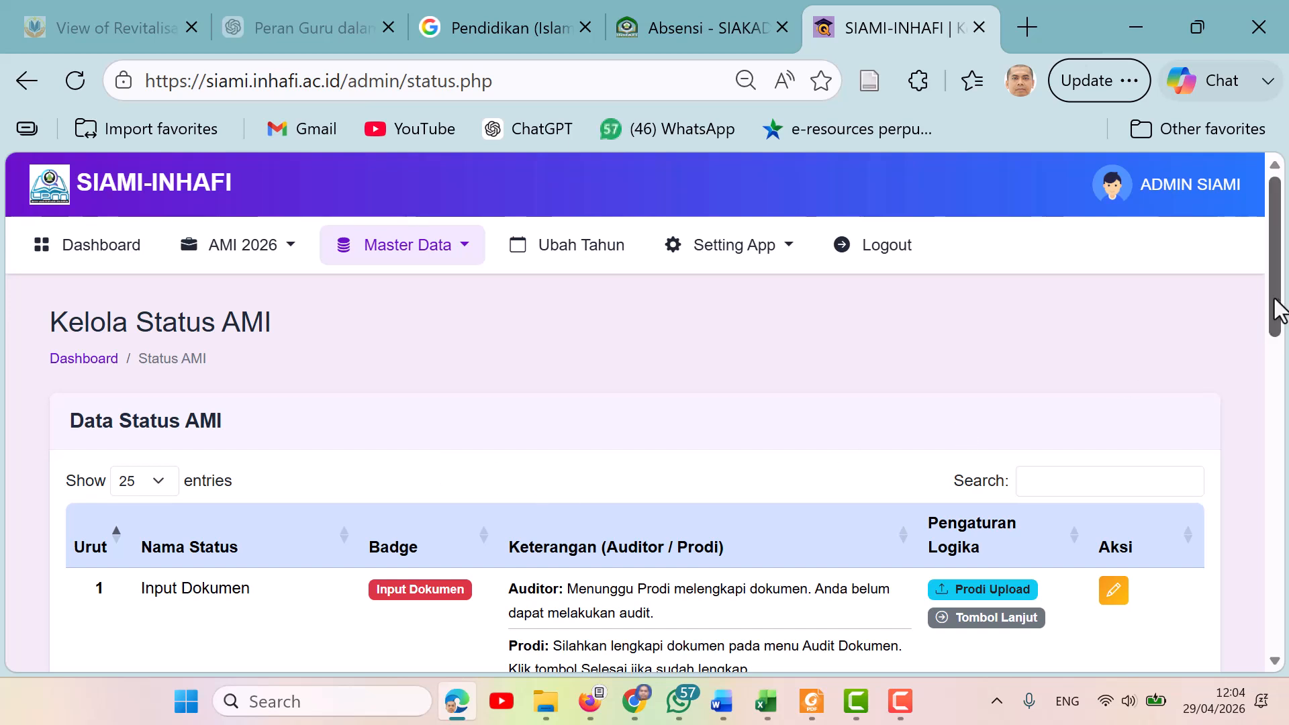
pyautogui.moveTo(1277, 309); pyautogui.dragTo(1284, 354)
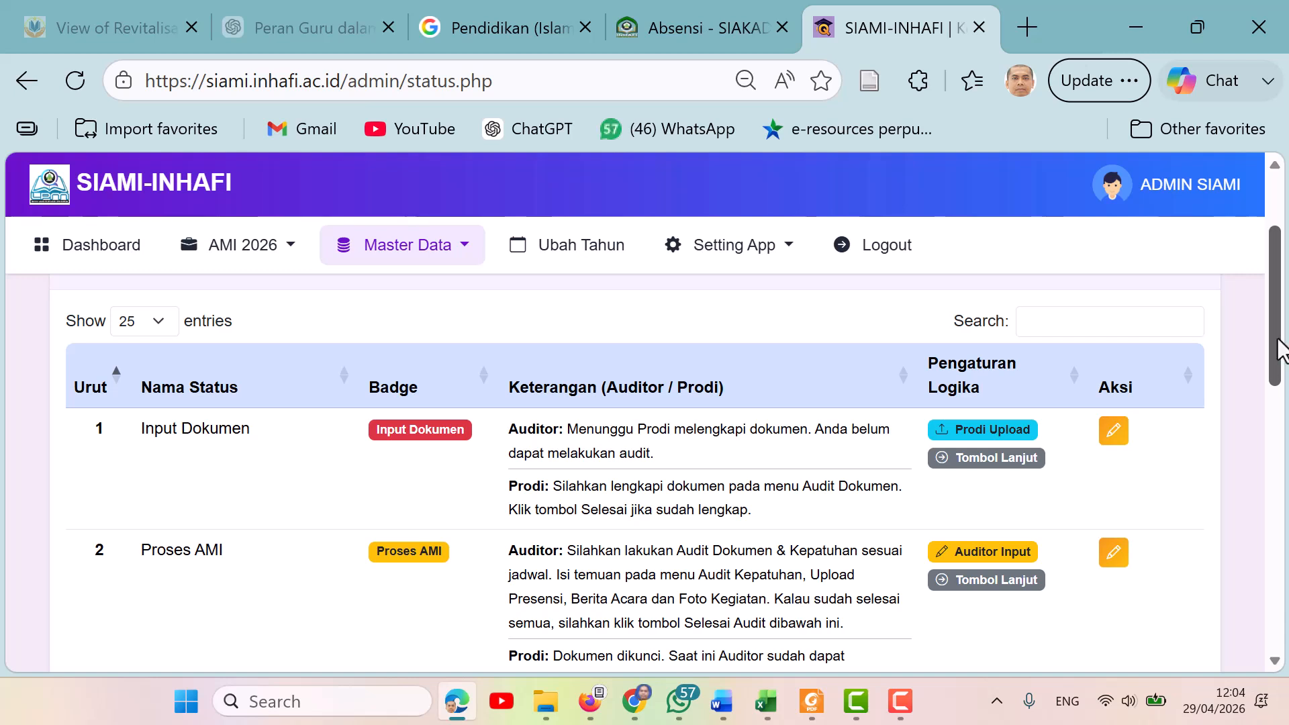
pyautogui.moveTo(1282, 346)
pyautogui.mouseDown()
pyautogui.moveTo(1284, 406)
pyautogui.moveTo(1285, 361)
pyautogui.mouseUp()
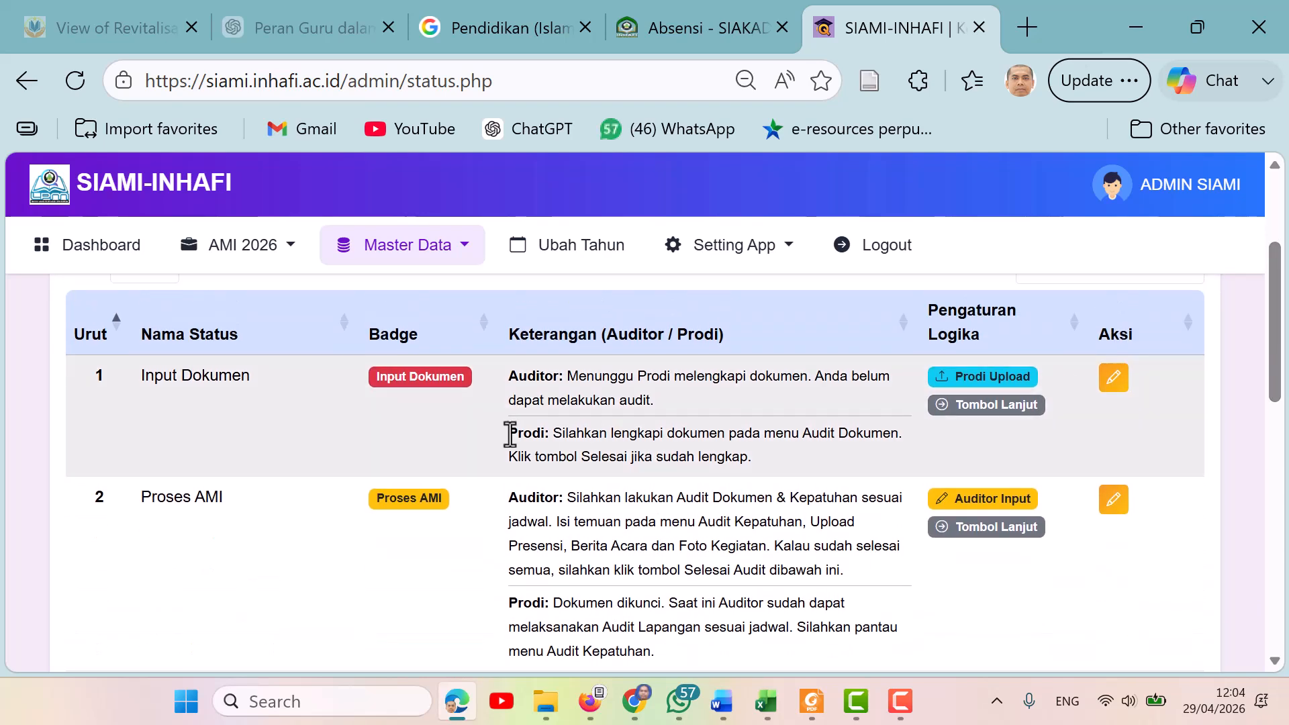
pyautogui.moveTo(1283, 360); pyautogui.dragTo(1284, 435)
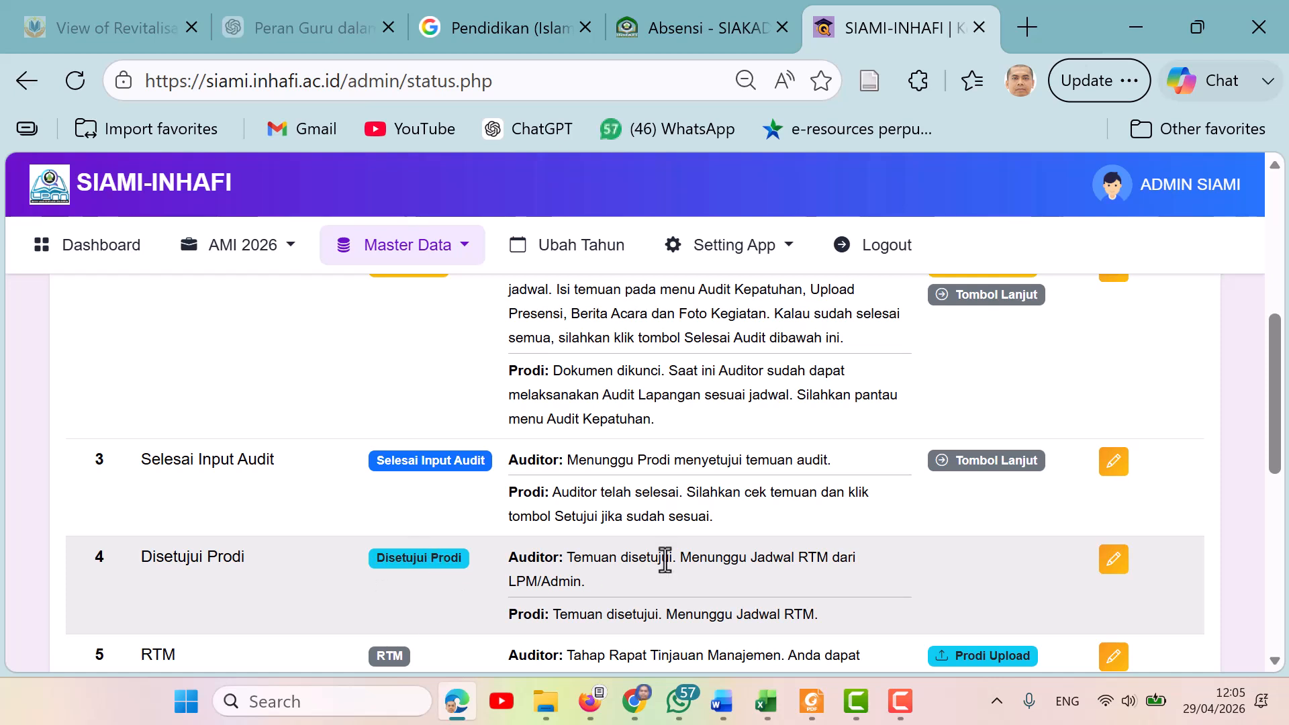
pyautogui.scroll(-3, 1137, 481)
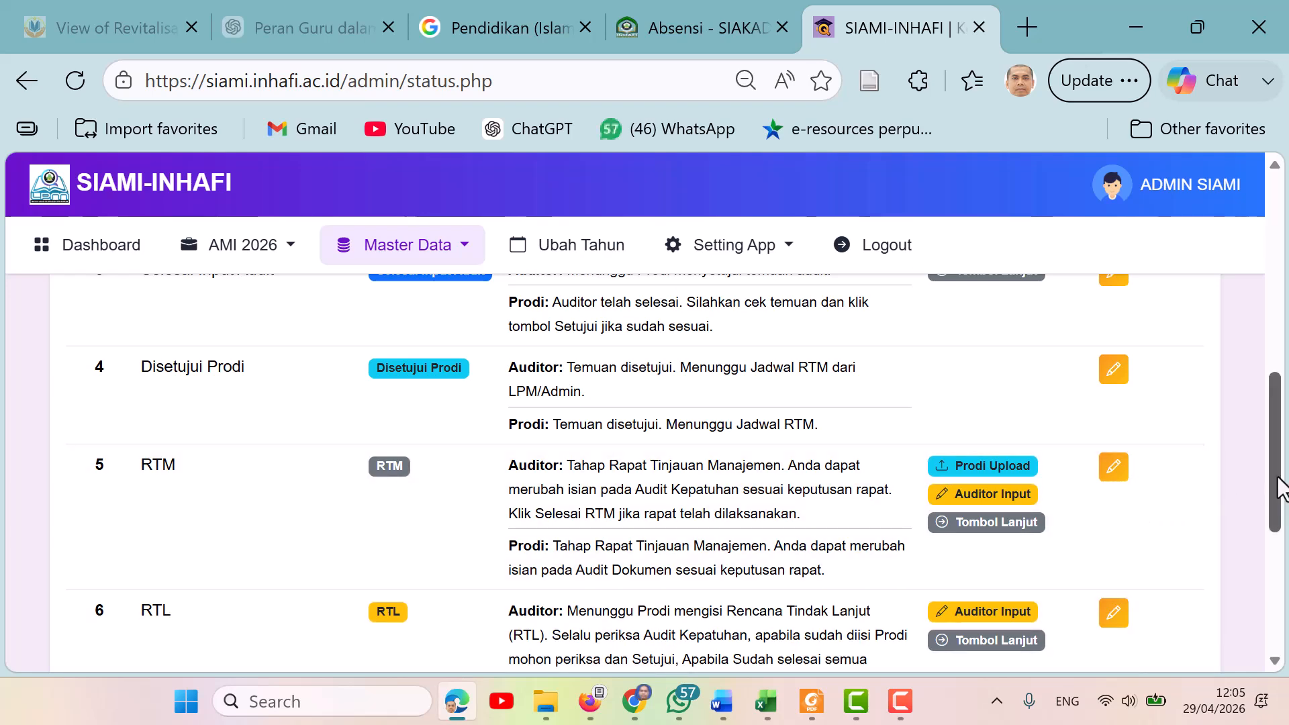
pyautogui.moveTo(1281, 488); pyautogui.dragTo(1285, 586)
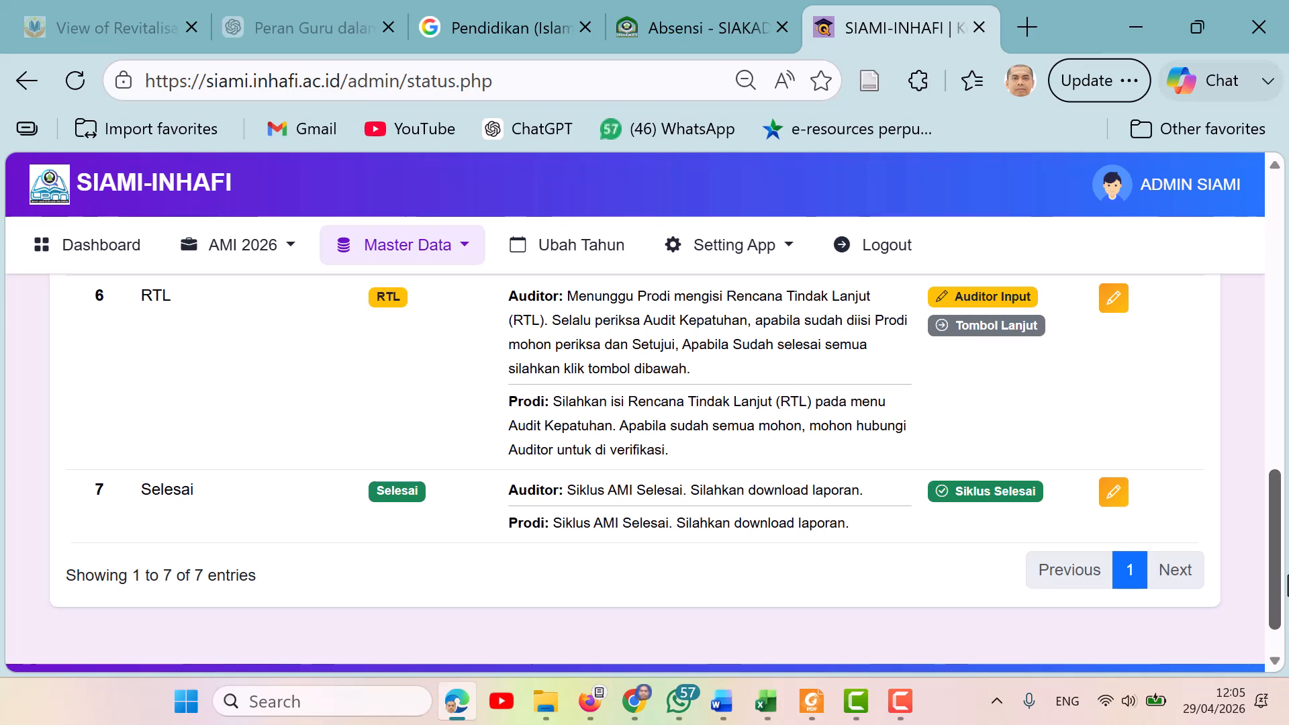
pyautogui.scroll(10, 1182, 497)
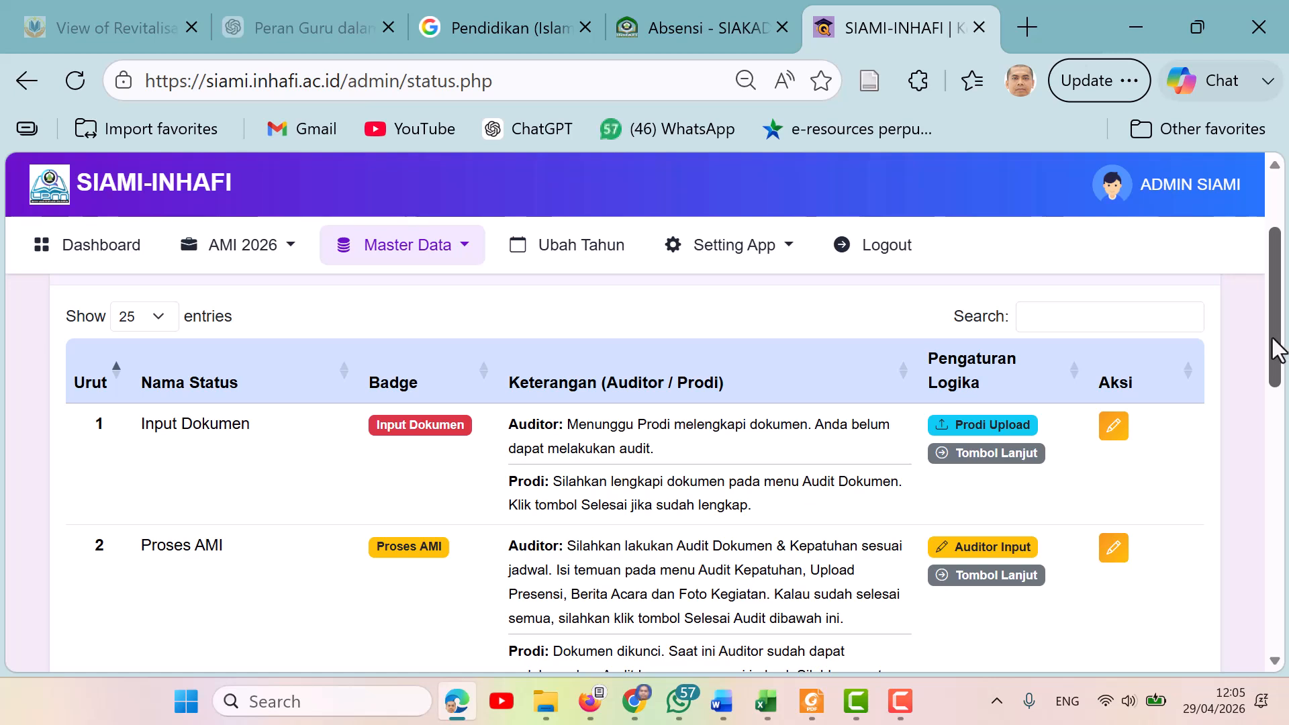
# Open the edit form of the Input Dokumen status, review its order, badge colour and descriptions, and return to the status list.
pyautogui.click(413, 33)
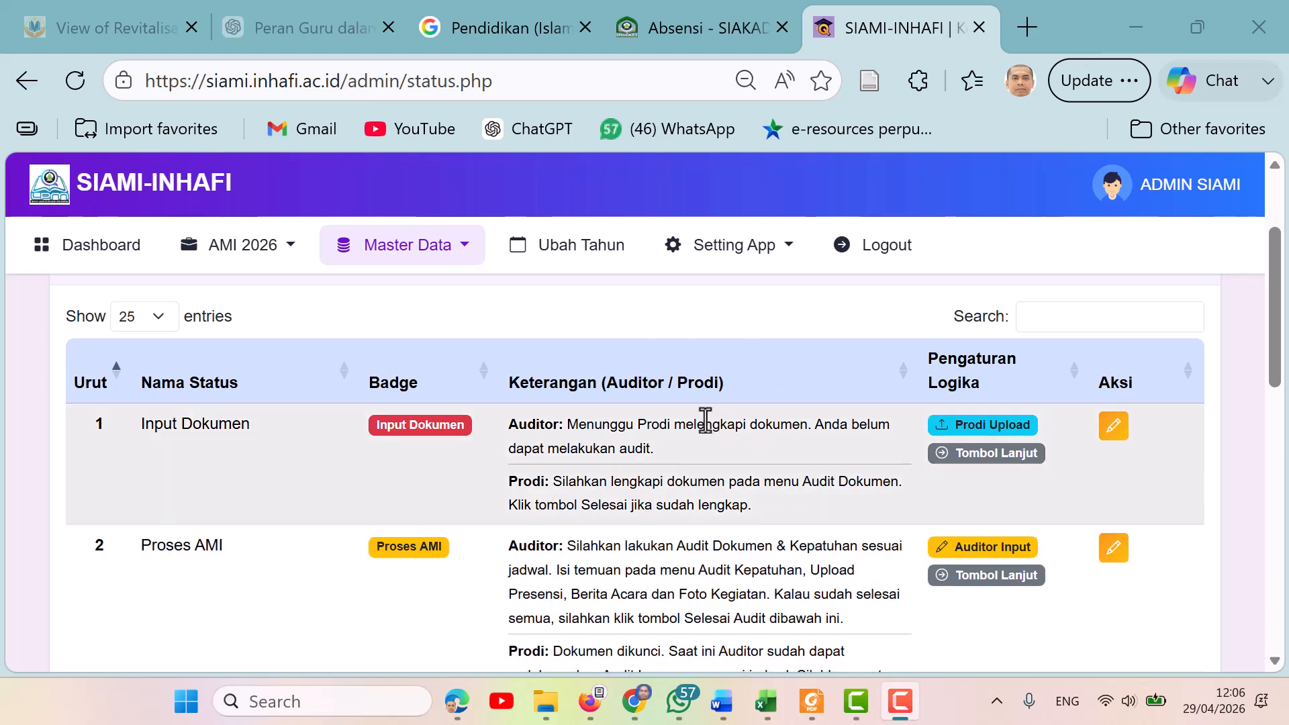
pyautogui.click(1114, 425)
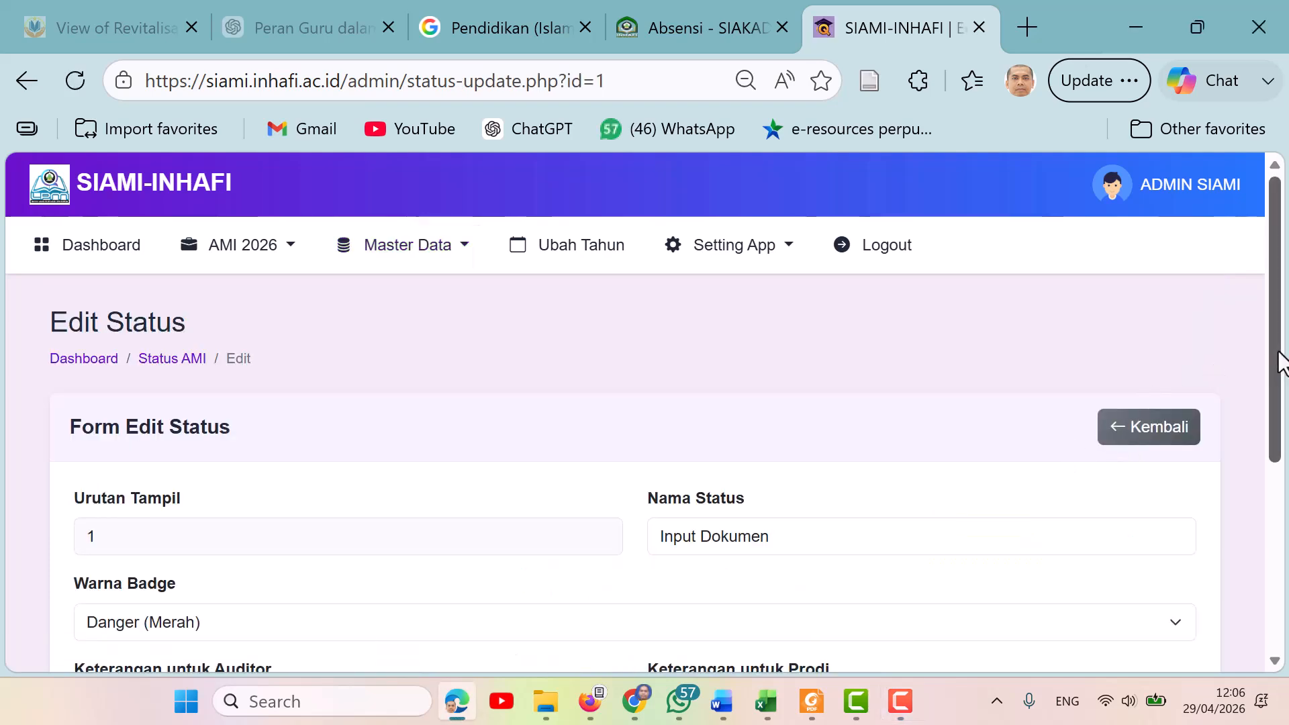
pyautogui.scroll(-2, 1258, 429)
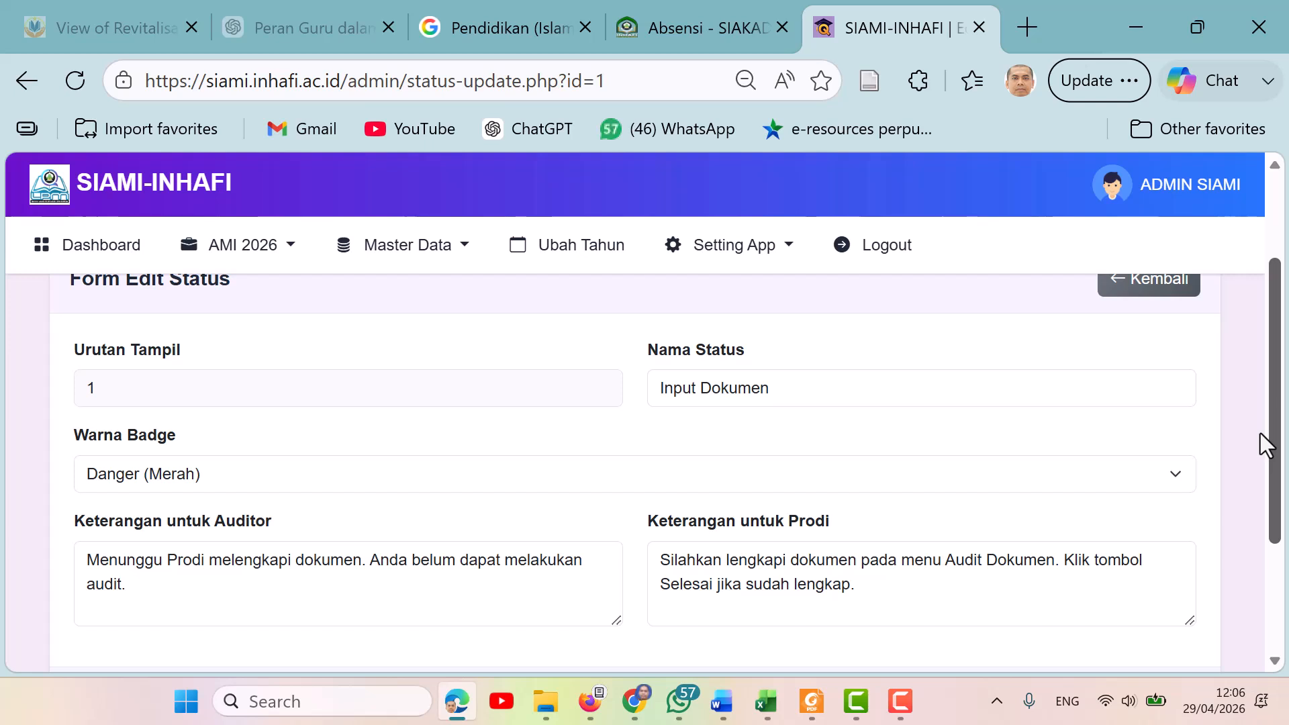
pyautogui.scroll(-2, 1267, 458)
pyautogui.scroll(1, 1275, 463)
pyautogui.scroll(1, 1286, 463)
pyautogui.scroll(-2, 1287, 500)
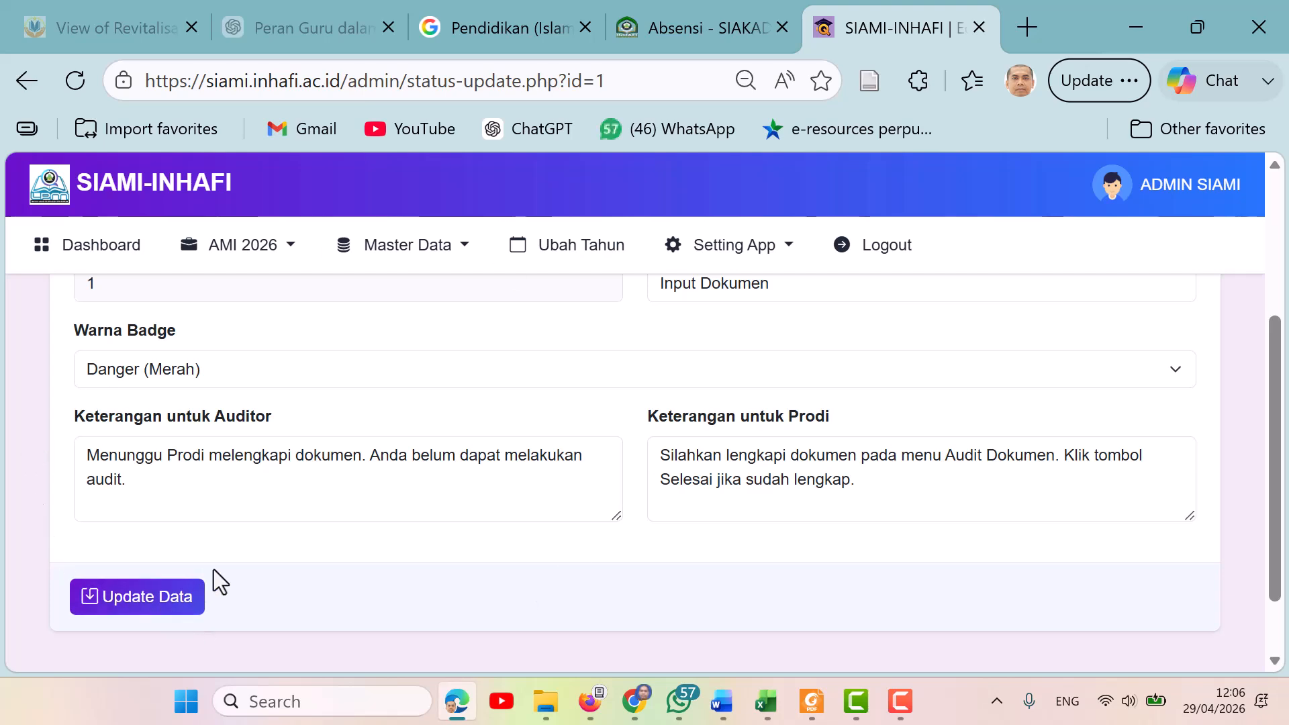
pyautogui.hotkey('alt', 'Left')
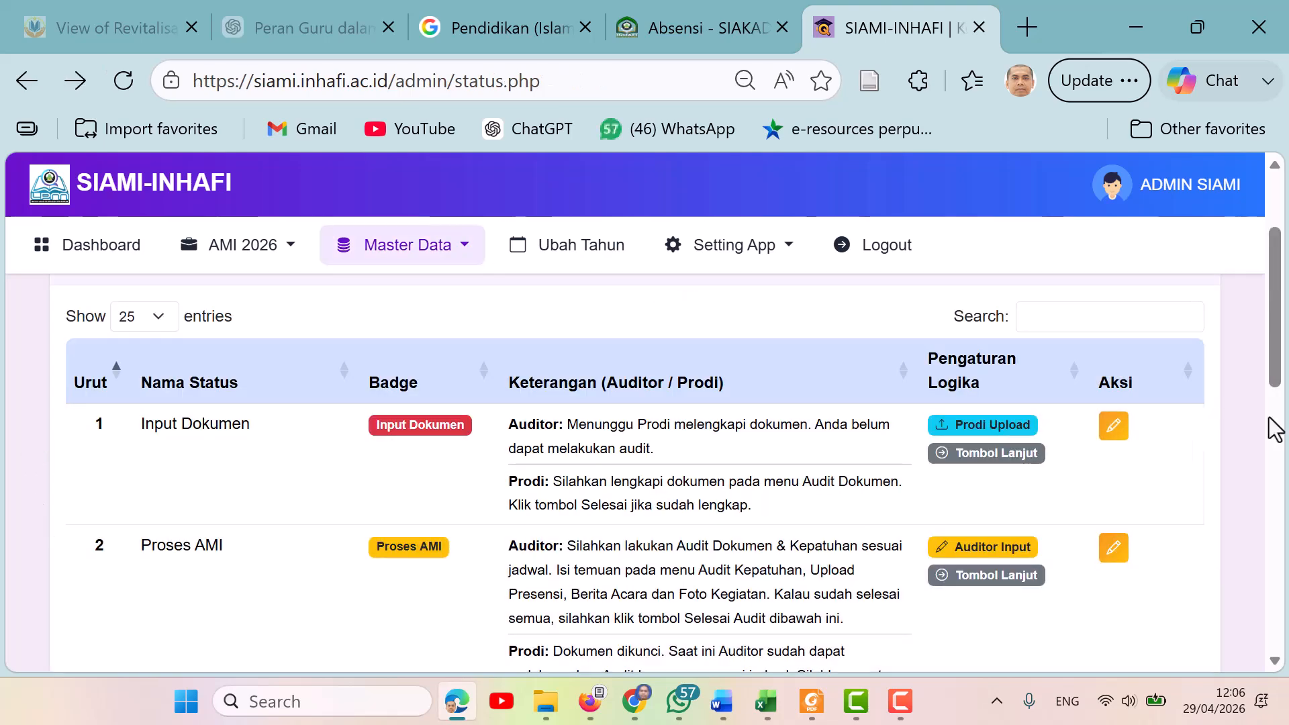
# Open the User dan Peran page under Master Data and open its add-user form.
pyautogui.click(464, 249)
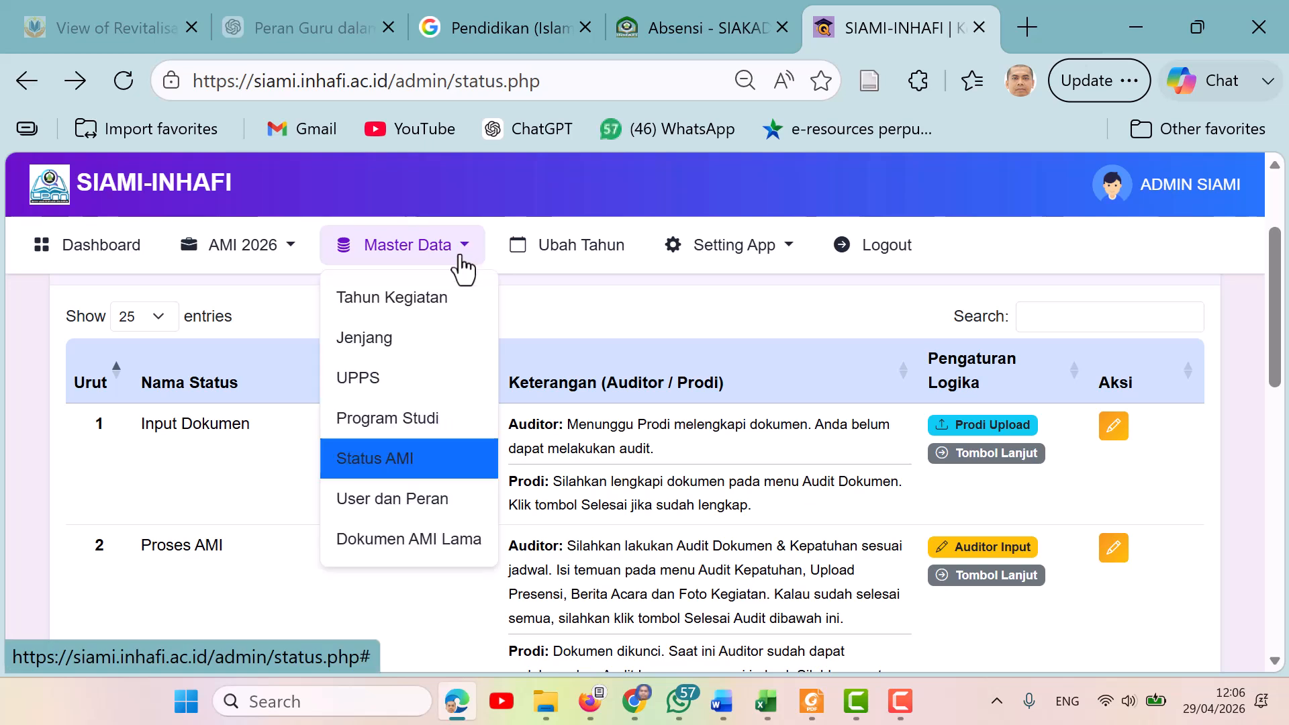
pyautogui.click(433, 514)
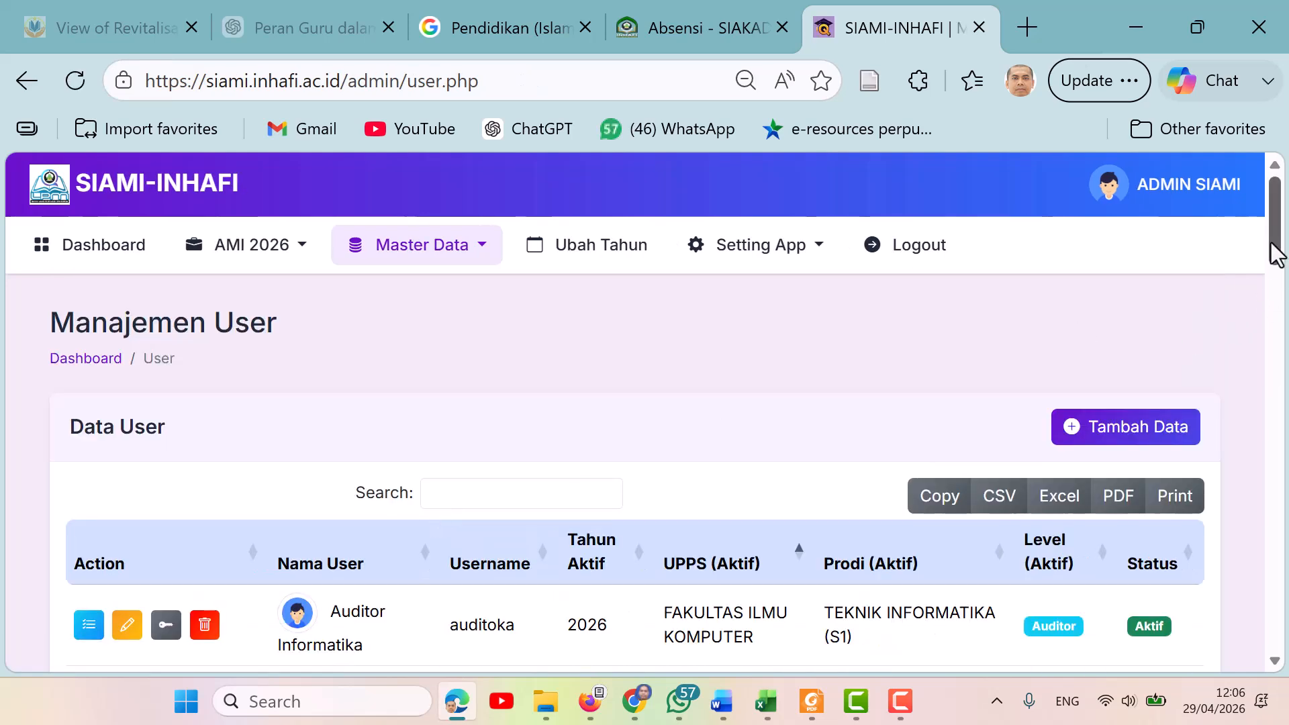
pyautogui.moveTo(1274, 253)
pyautogui.mouseDown()
pyautogui.moveTo(1285, 480)
pyautogui.moveTo(1285, 262)
pyautogui.mouseUp()
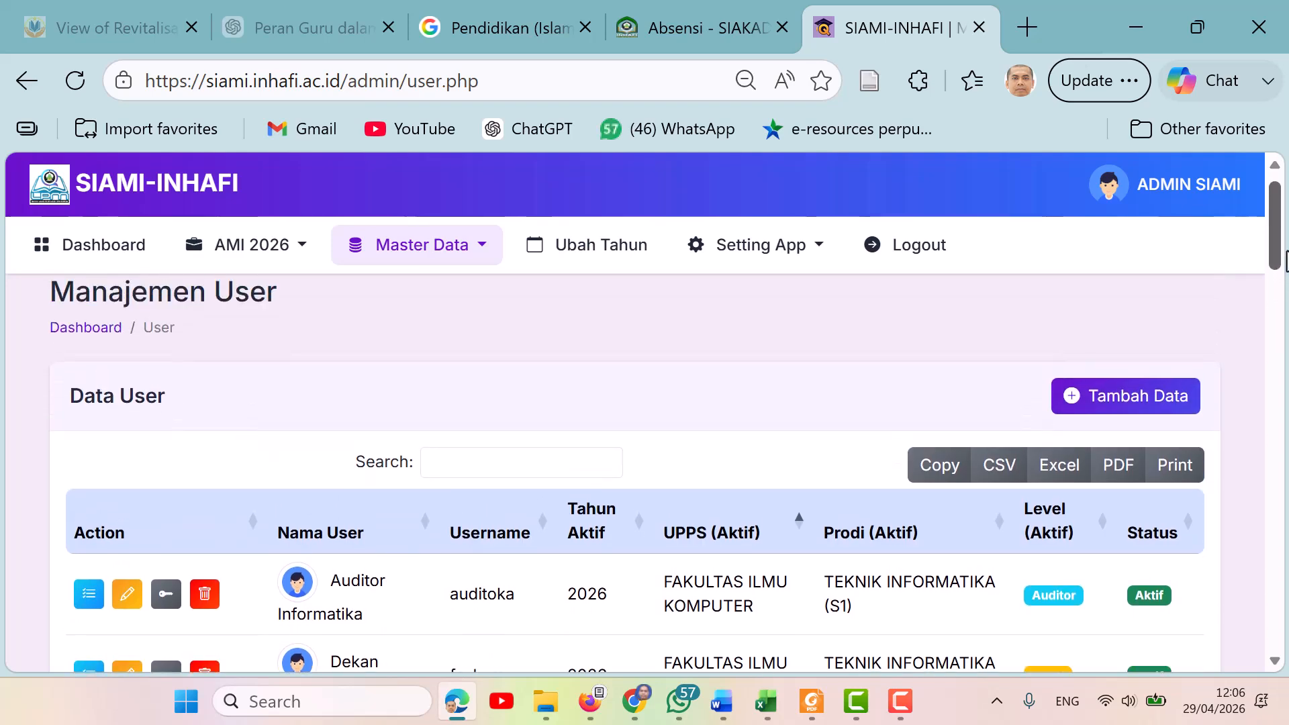
pyautogui.click(1144, 396)
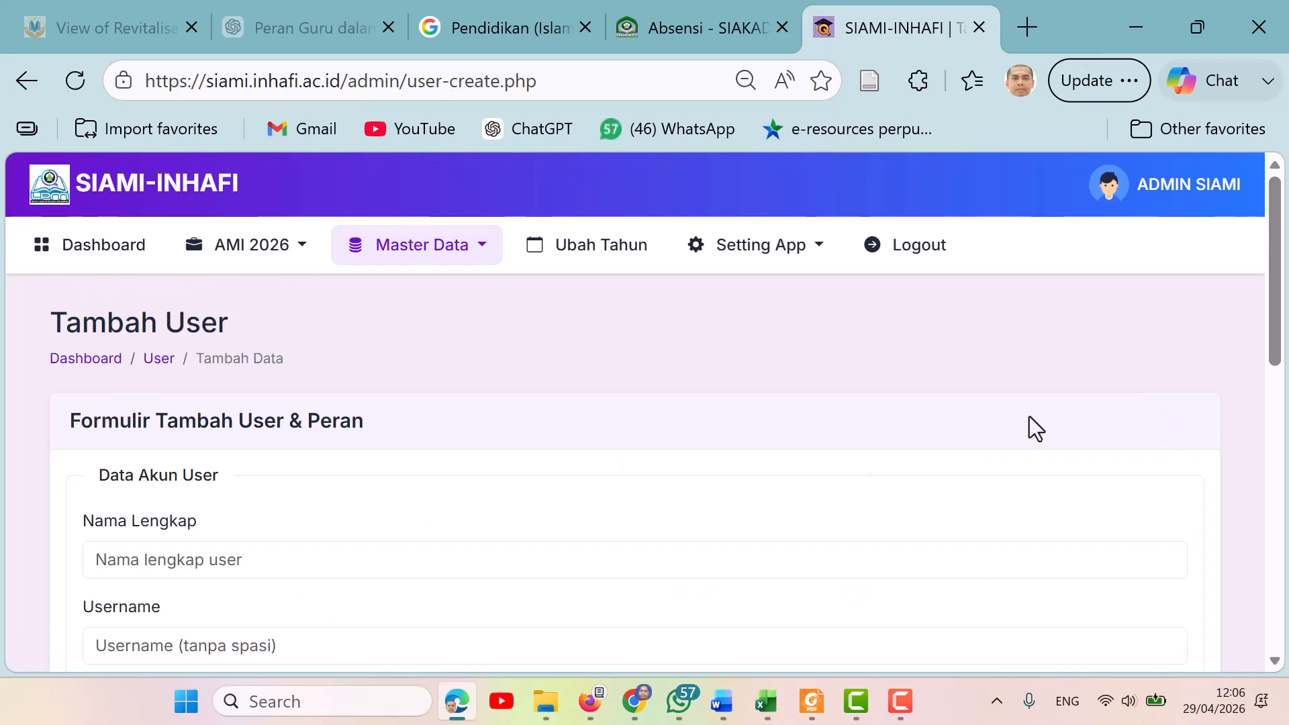
# Examine the add-user form's full name and username fields and the UPPS faculty options.
pyautogui.click(161, 570)
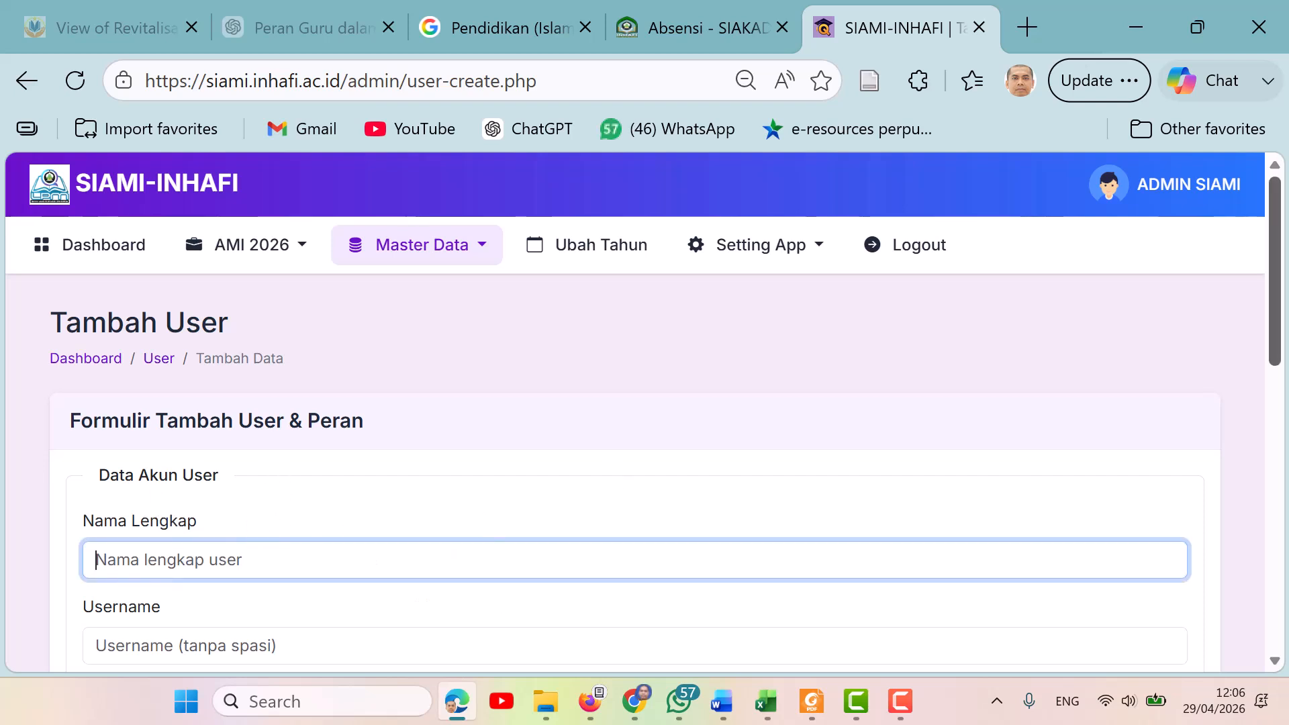
pyautogui.scroll(-3, 1285, 263)
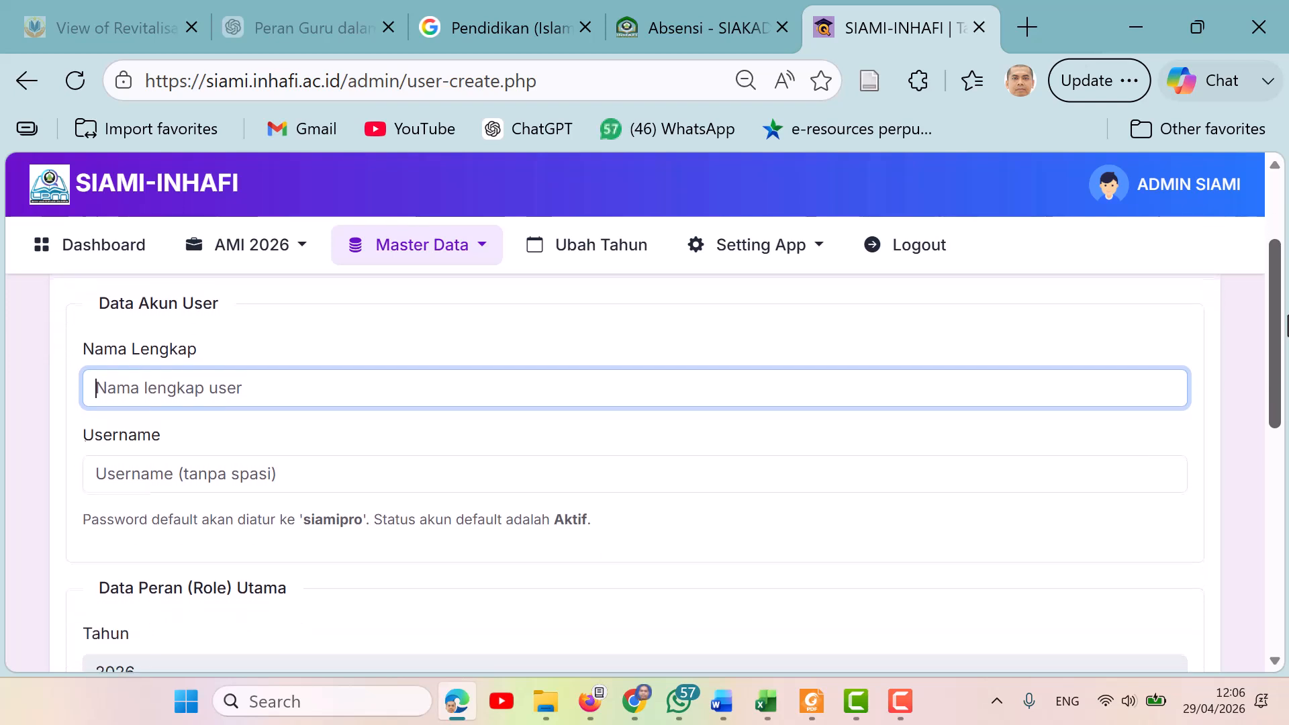
pyautogui.click(177, 477)
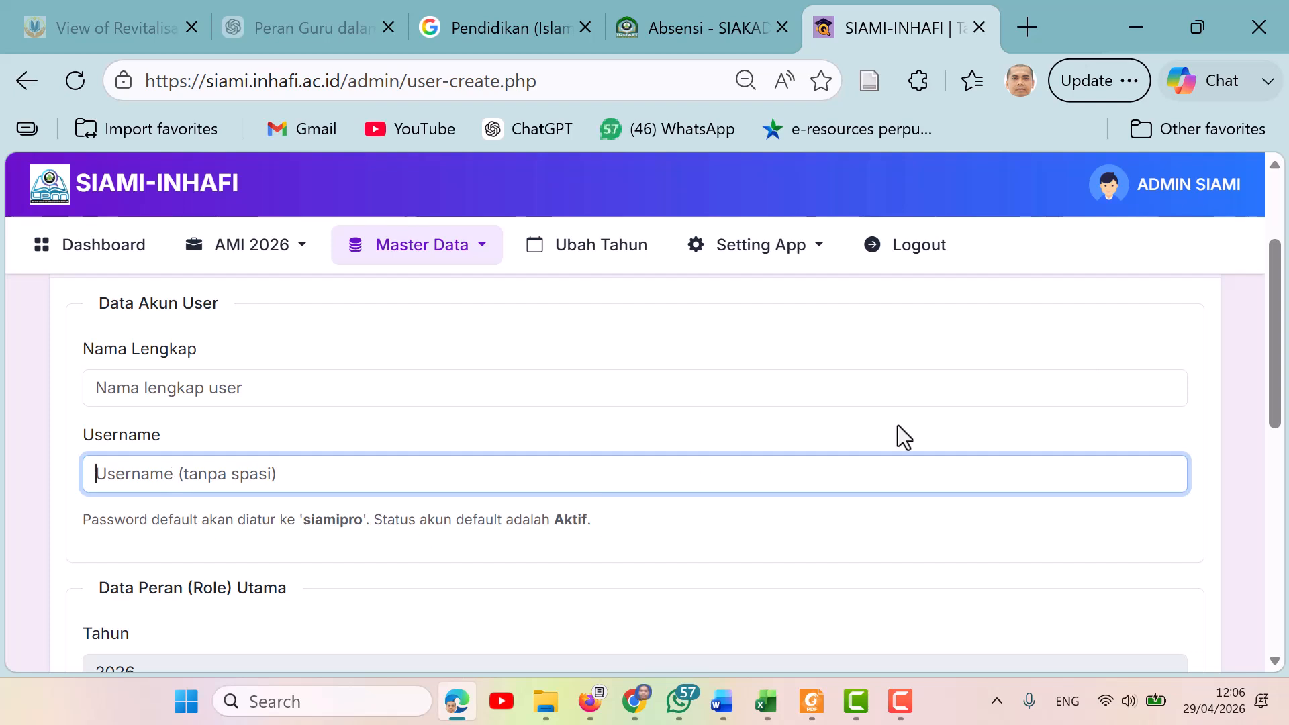
pyautogui.scroll(-4, 233, 373)
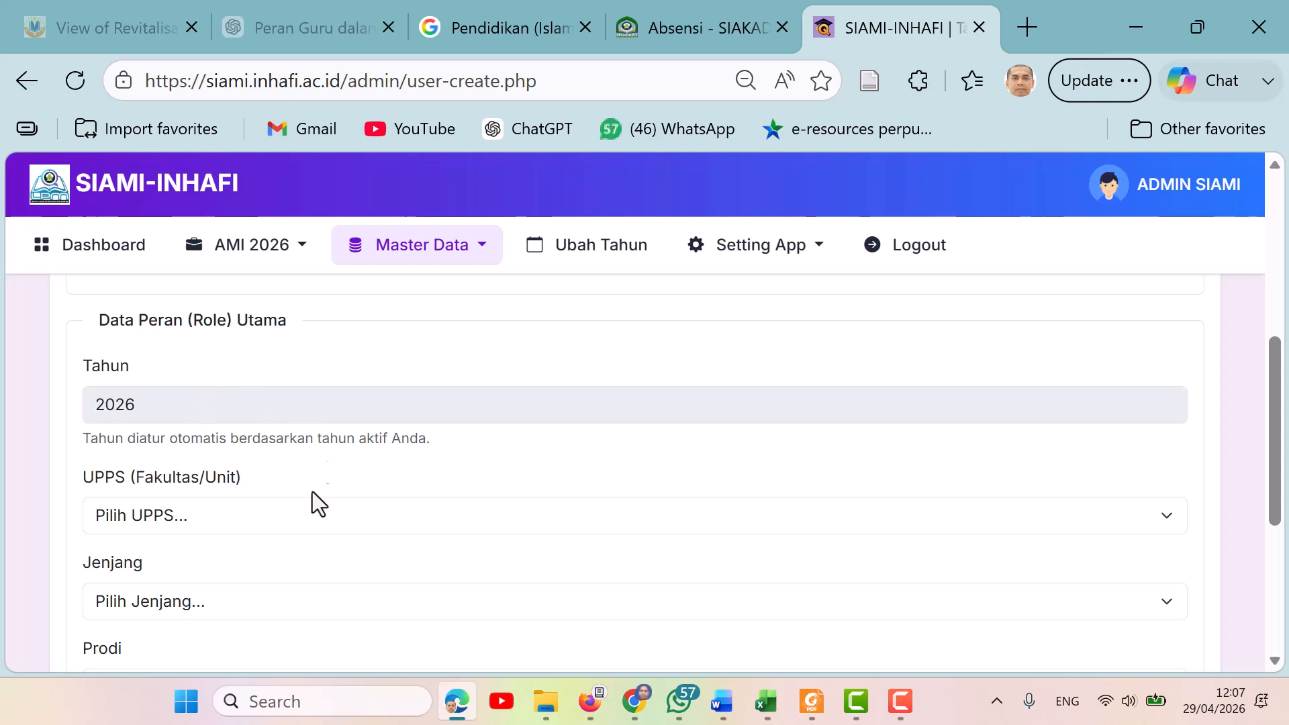
pyautogui.click(243, 515)
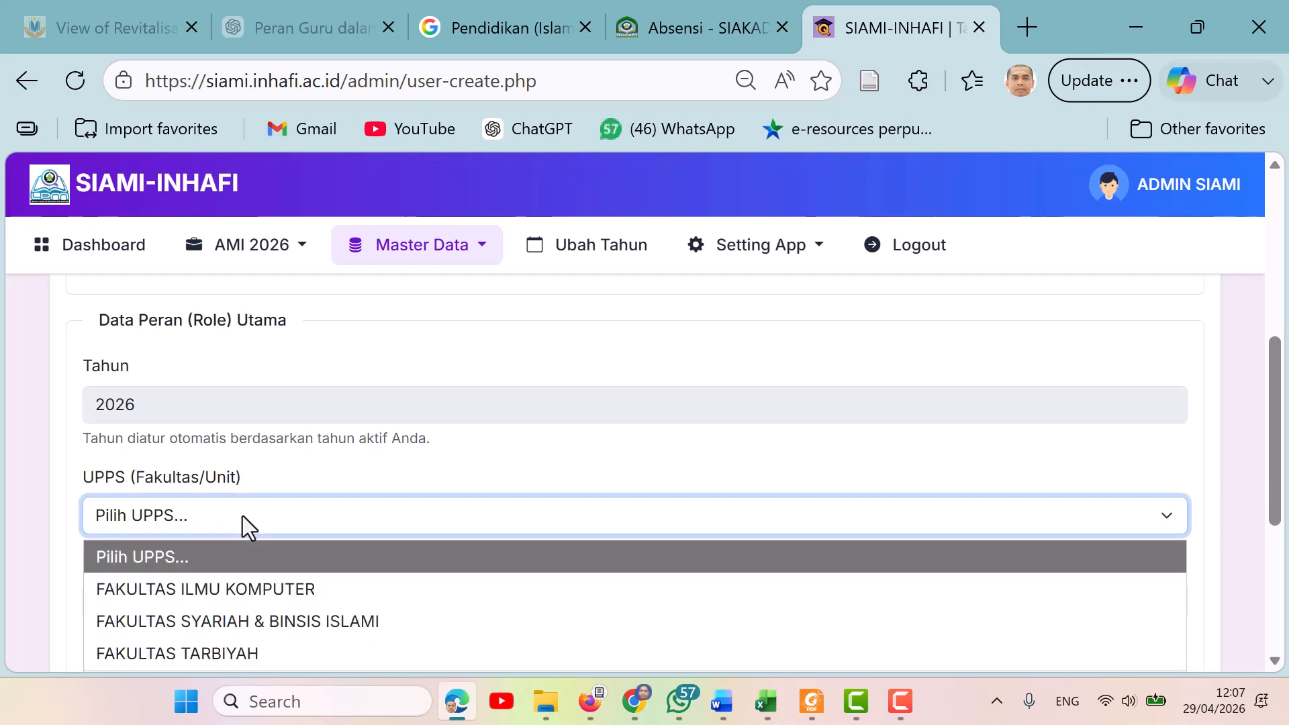
pyautogui.click(512, 462)
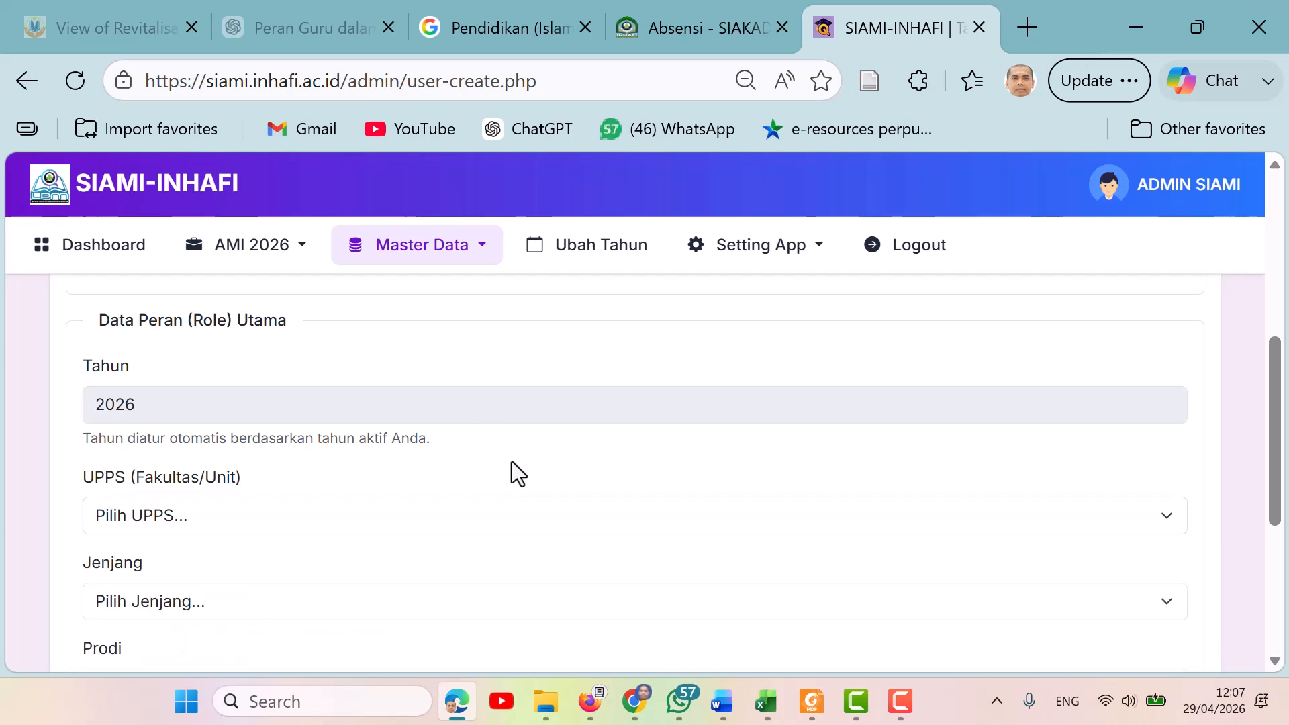
# Examine the level and study-programme options and the access-level checkboxes, ticking and unticking 3 (Prodi).
pyautogui.moveTo(1274, 455); pyautogui.dragTo(1281, 508)
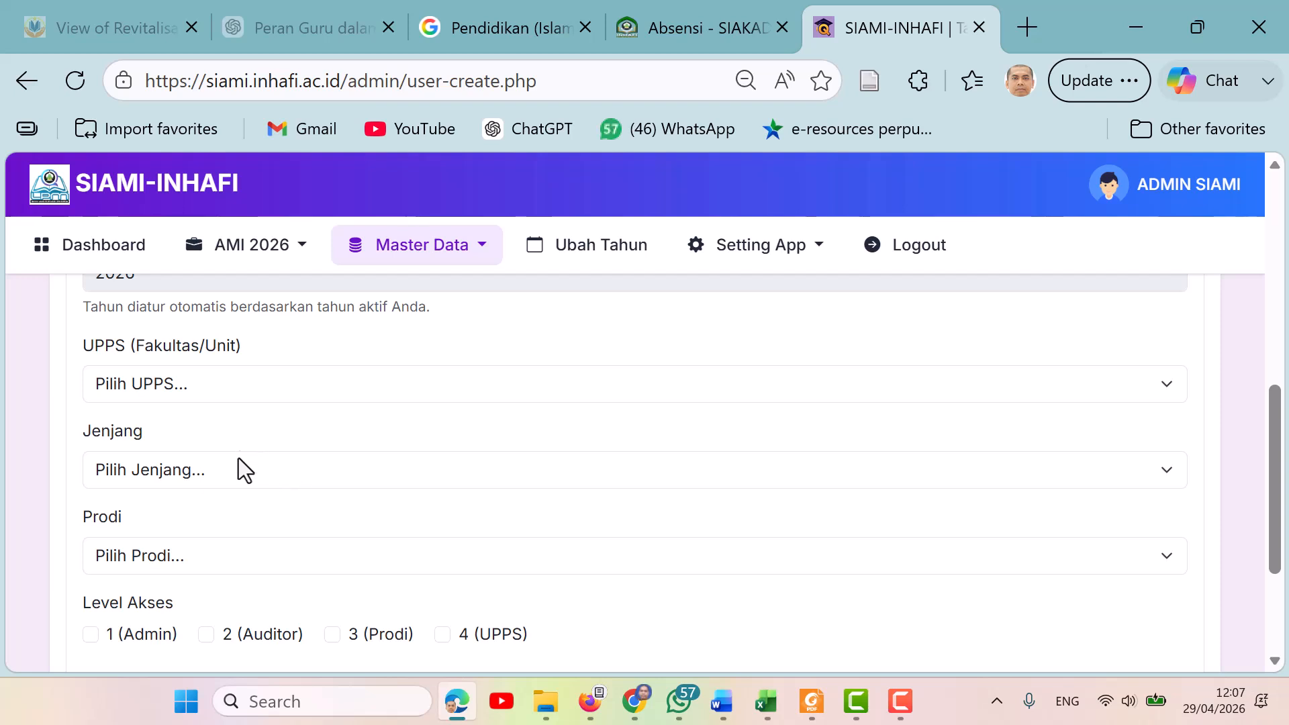
pyautogui.click(236, 476)
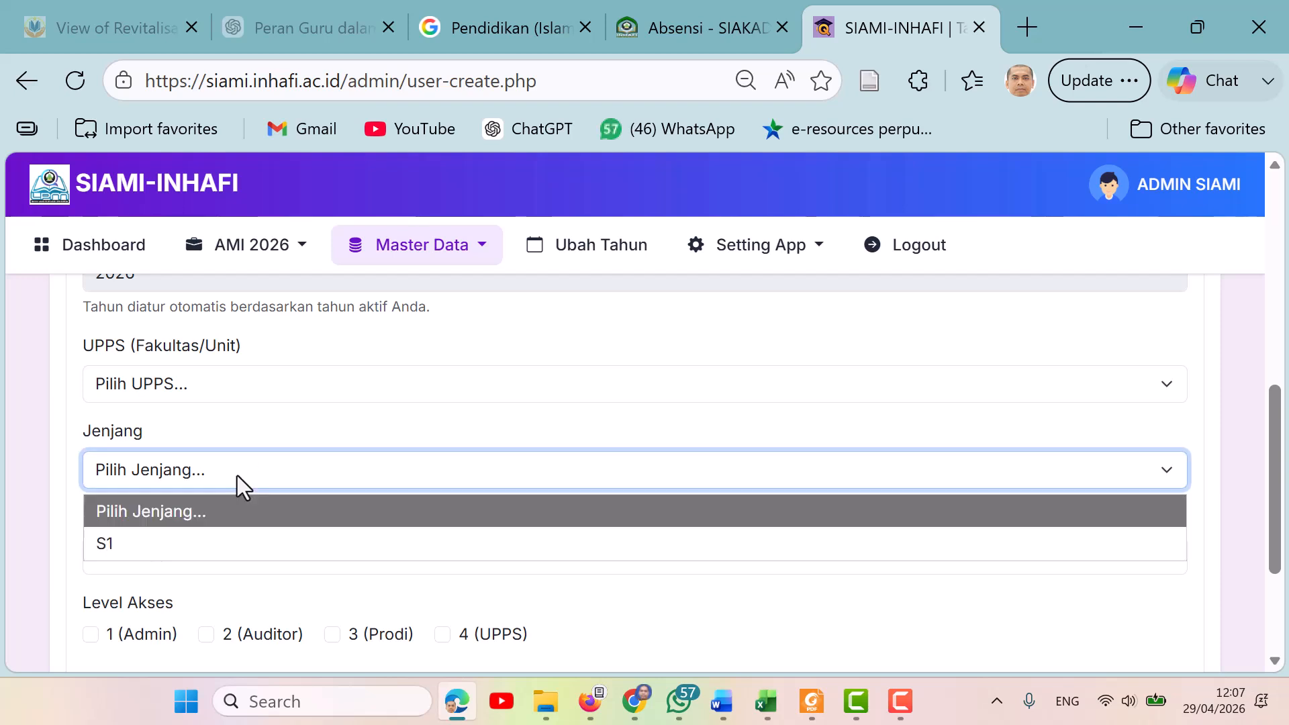
pyautogui.click(236, 475)
pyautogui.click(345, 408)
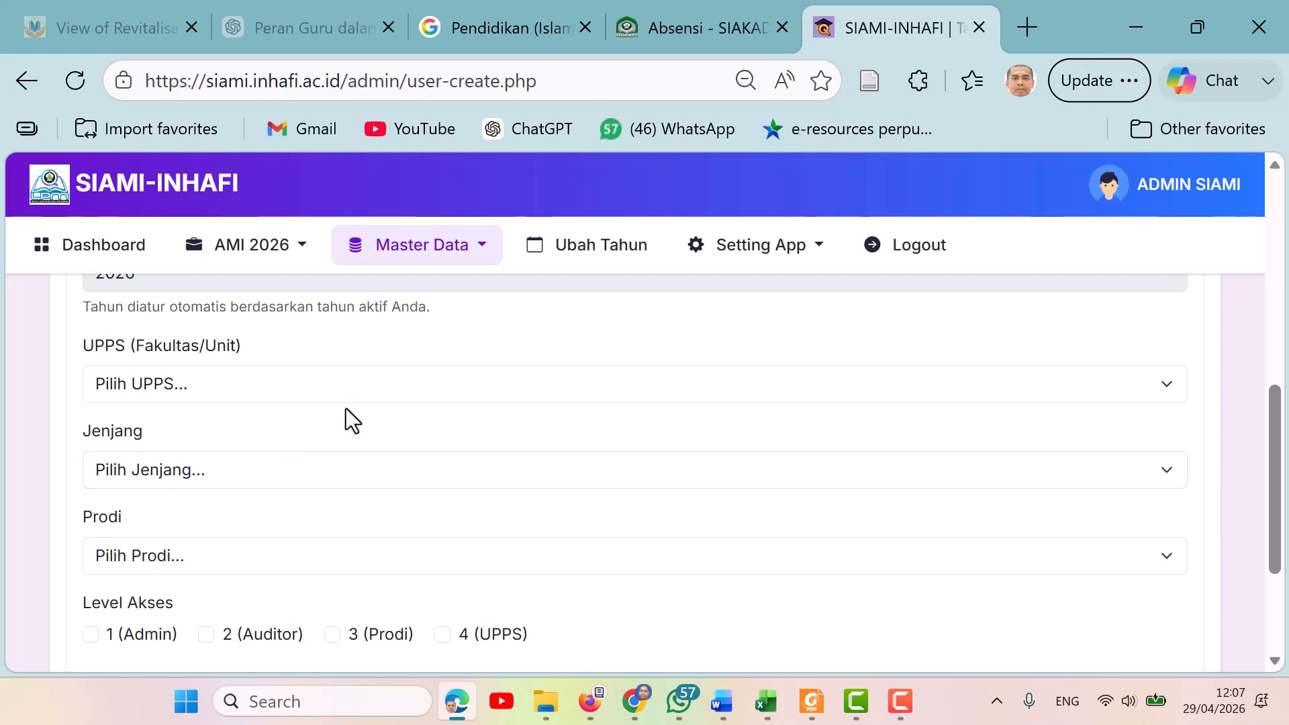
pyautogui.click(262, 562)
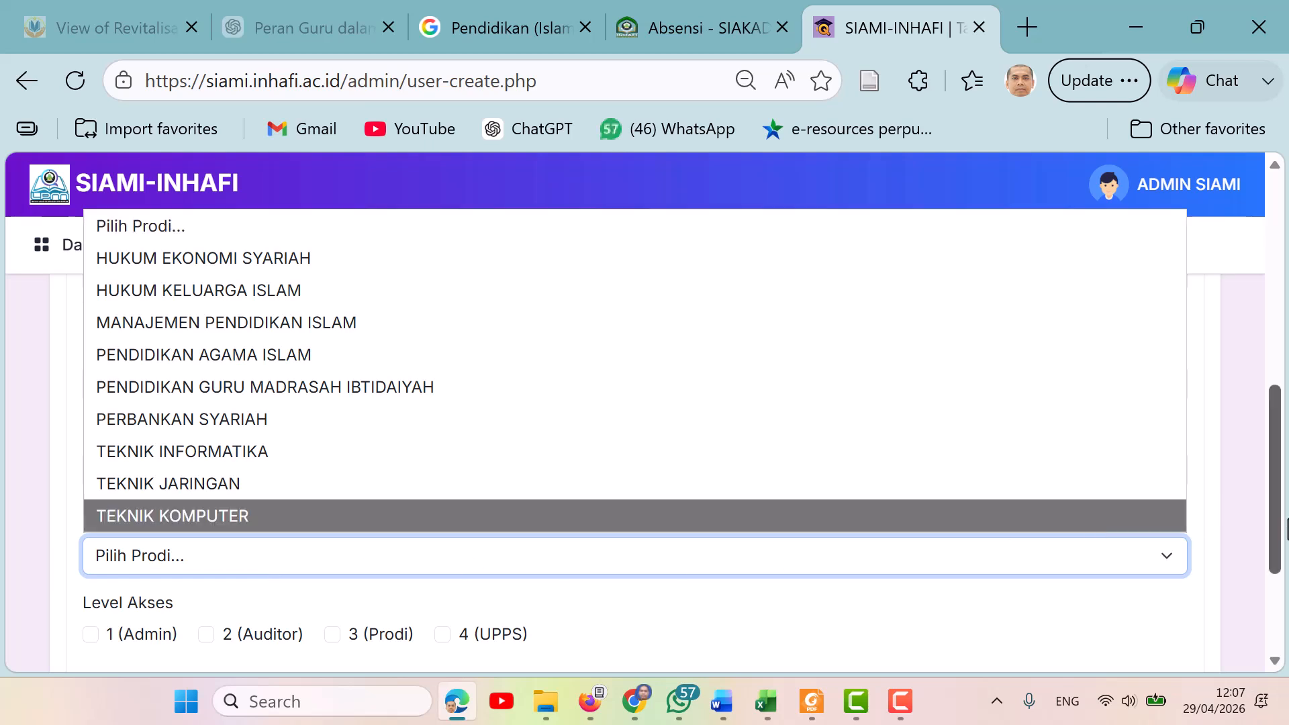
pyautogui.scroll(-3, 1284, 530)
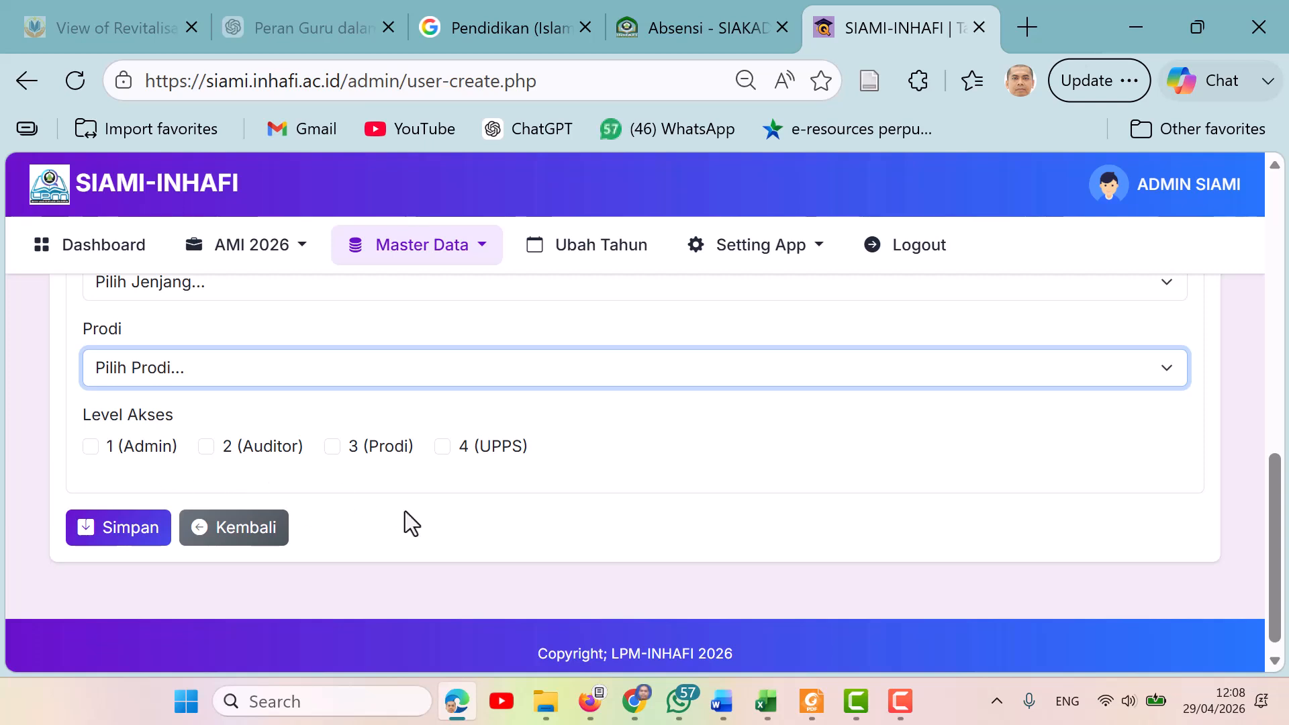
pyautogui.click(333, 448)
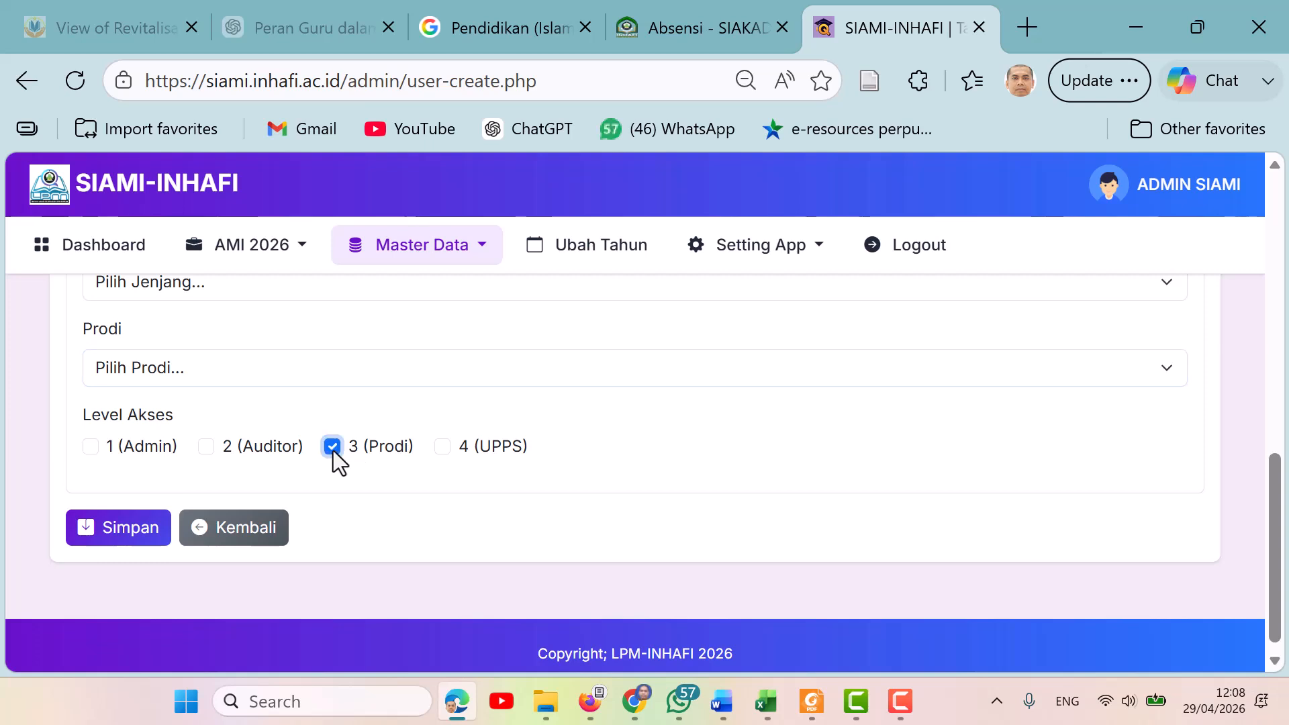
pyautogui.click(333, 449)
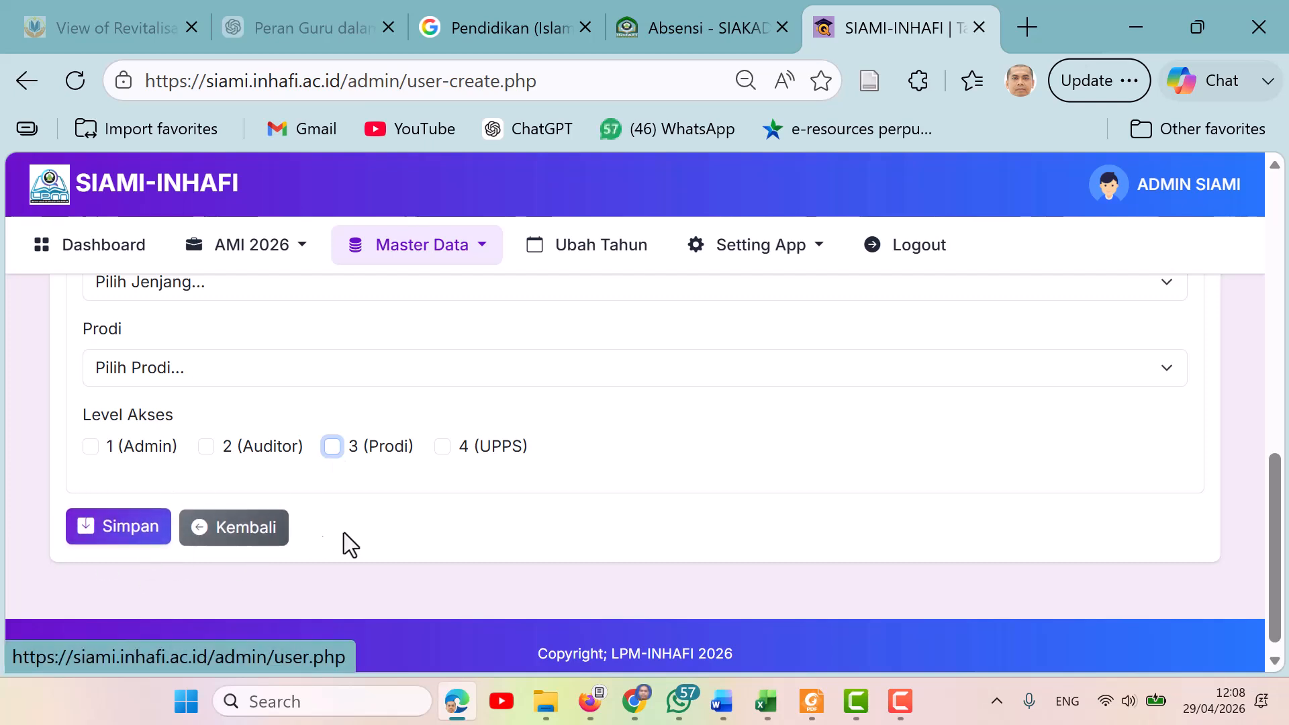
pyautogui.click(479, 247)
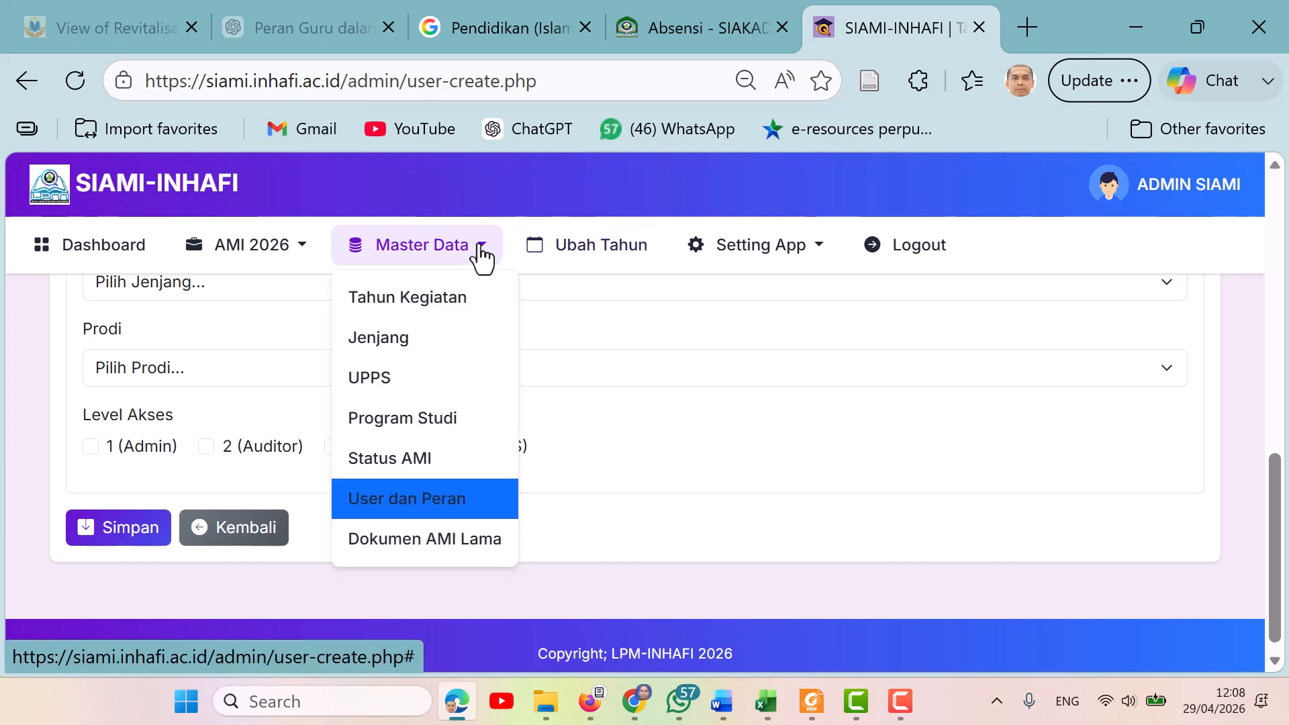
pyautogui.click(461, 514)
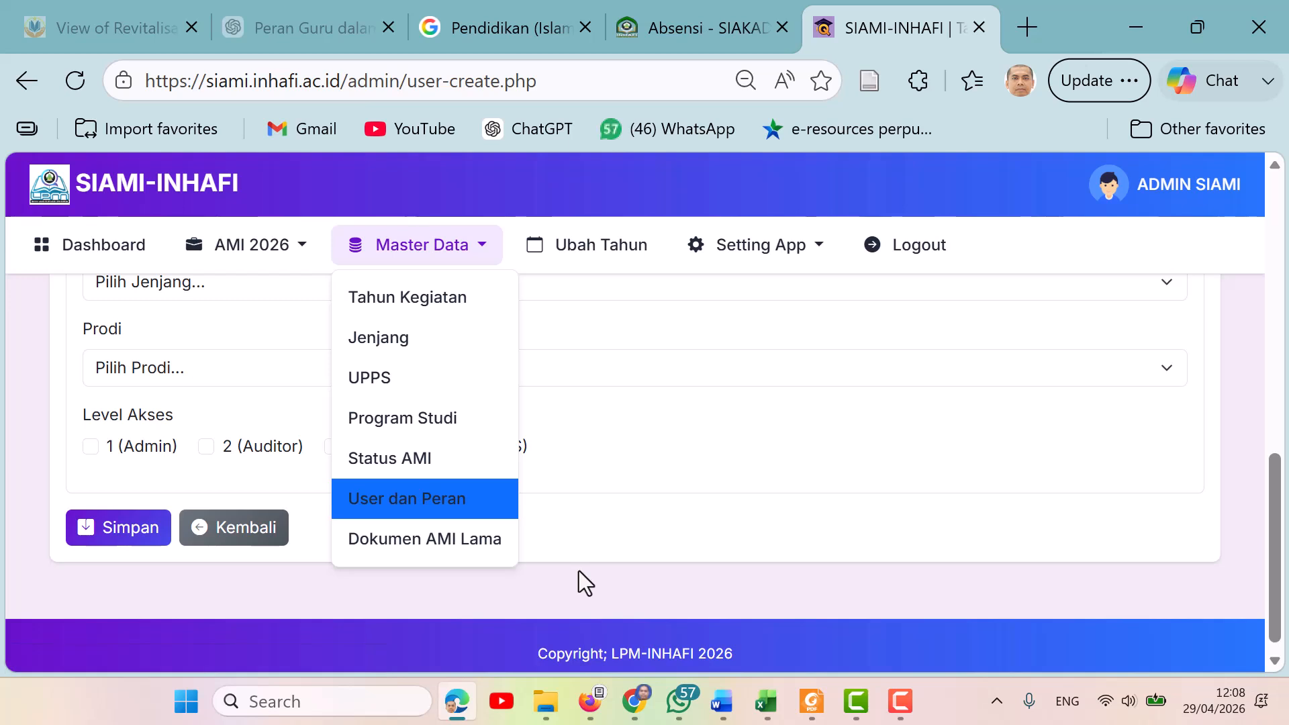
pyautogui.click(579, 571)
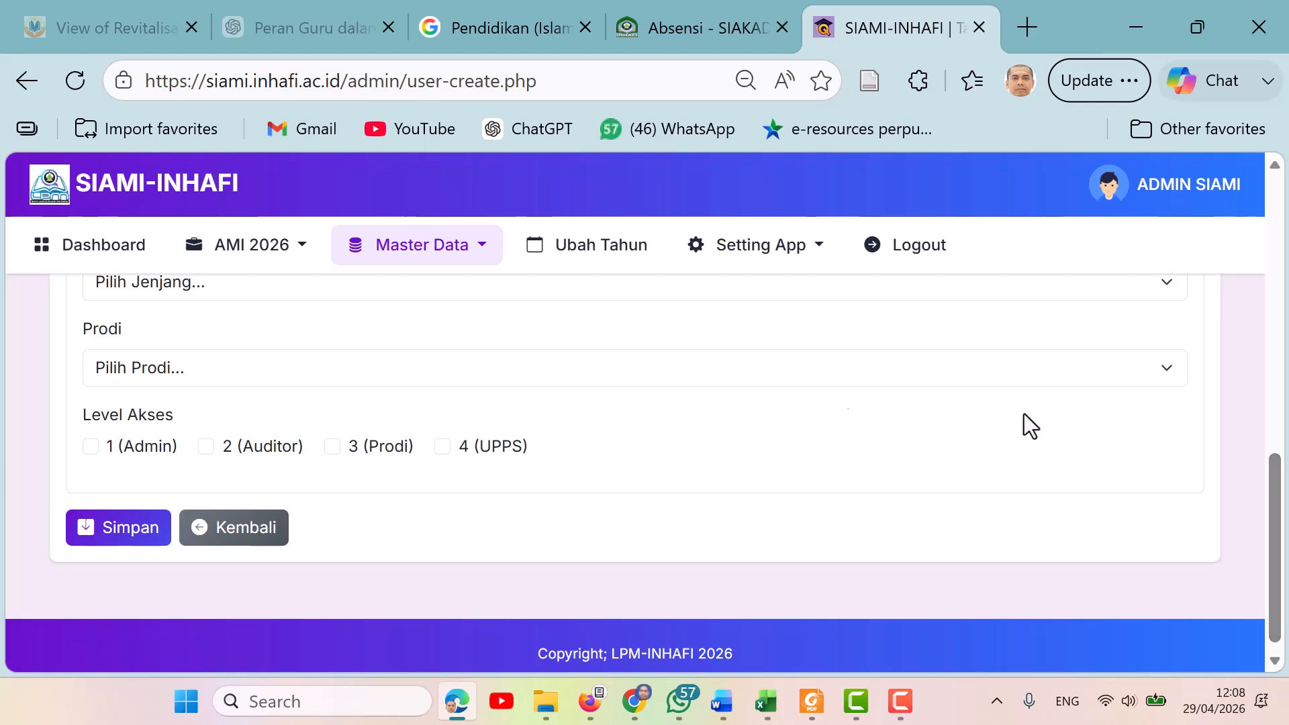
# Open the Kelengkapan AMI review-documents page under AMI 2026 and look through the document list.
pyautogui.click(301, 250)
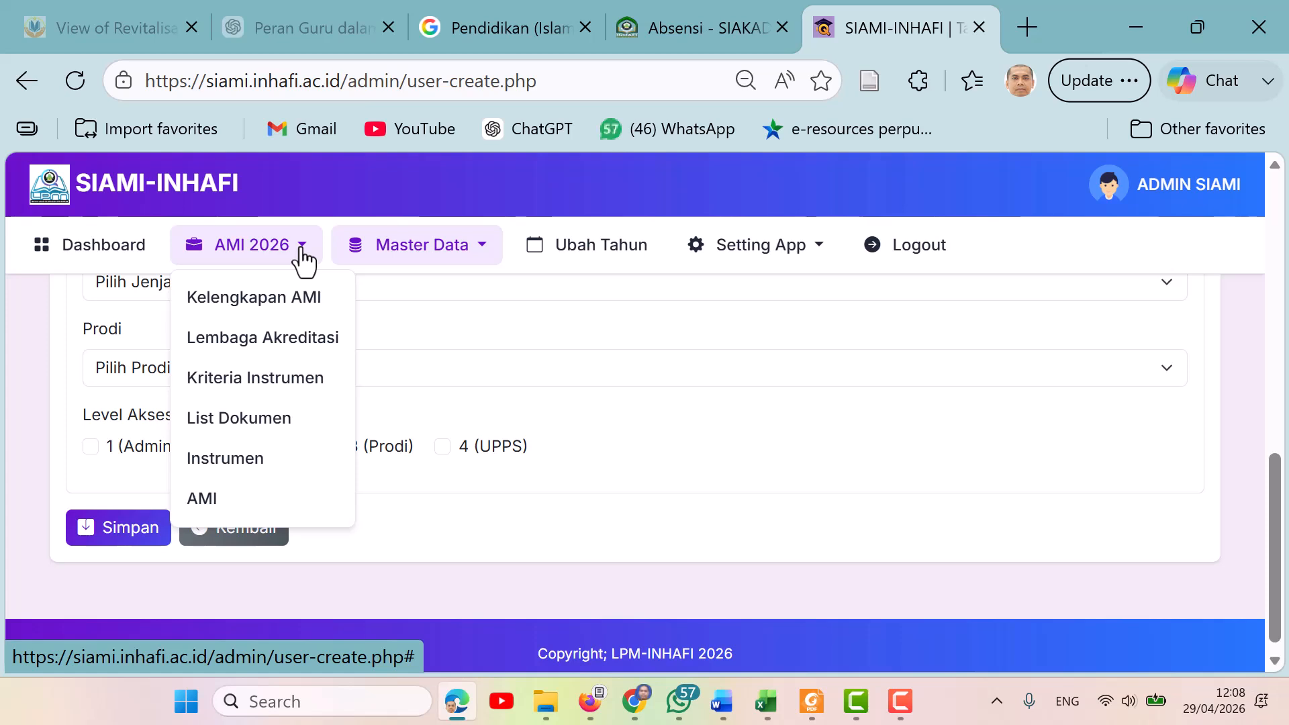
pyautogui.click(286, 299)
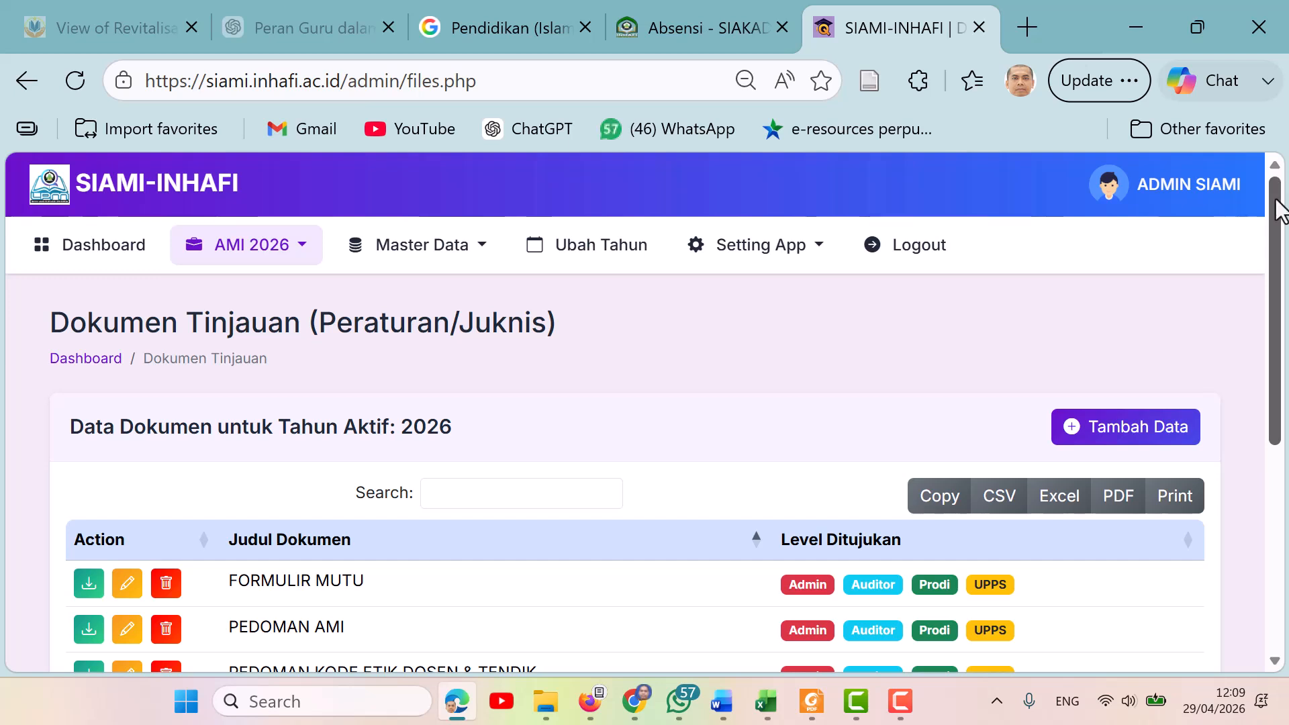
pyautogui.moveTo(1279, 212); pyautogui.dragTo(1285, 321)
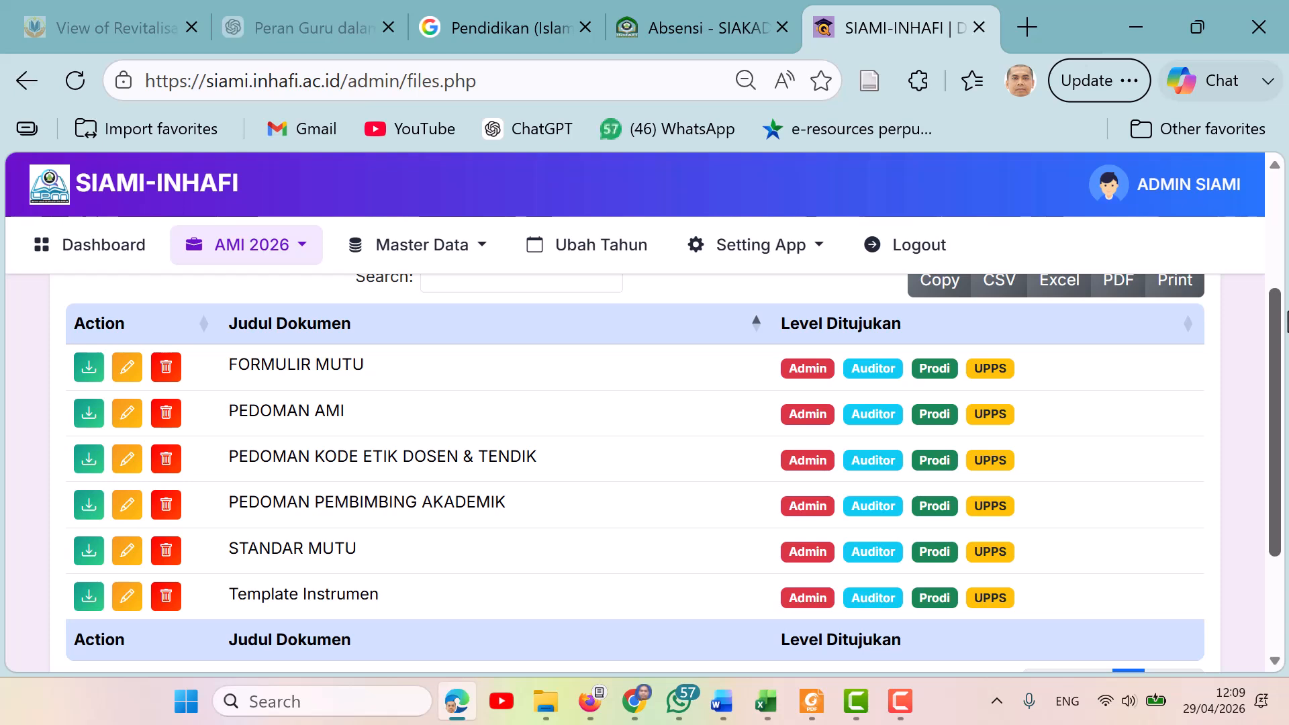
pyautogui.moveTo(1285, 321); pyautogui.dragTo(1285, 261)
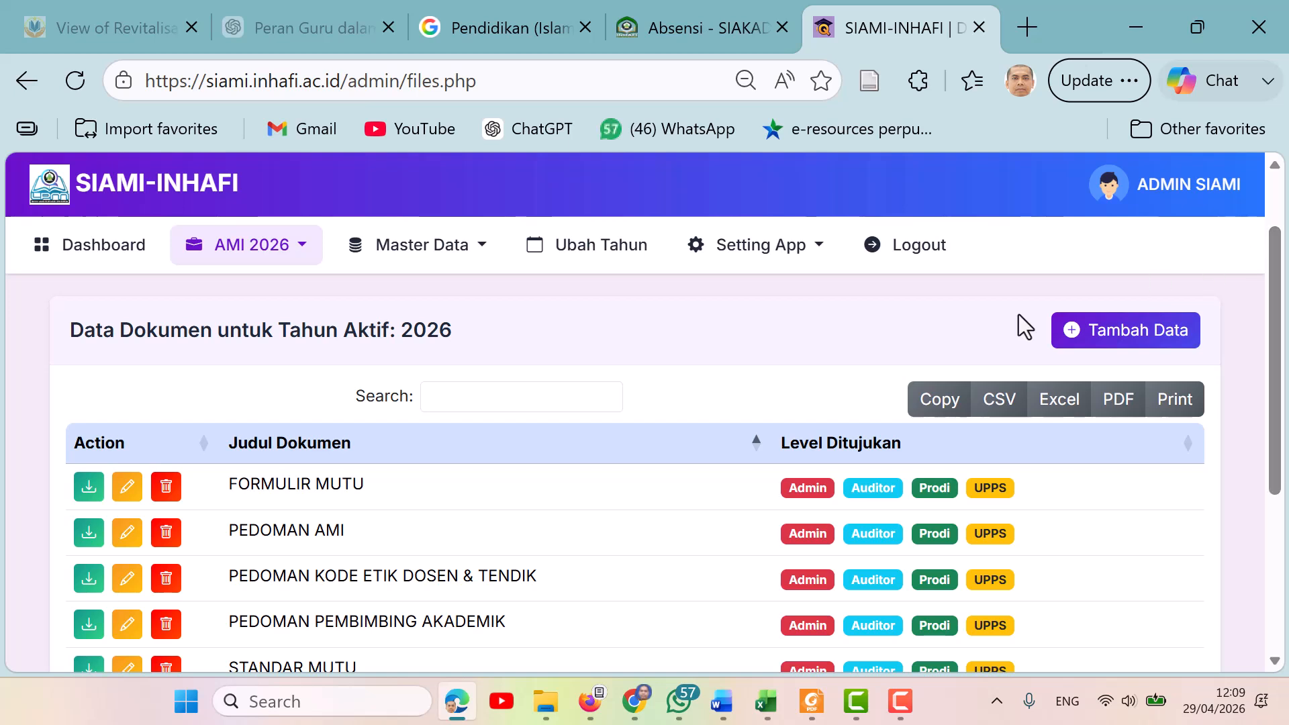
# Open the add-document form, examine the document title, file and target level fields, and go back.
pyautogui.click(1112, 343)
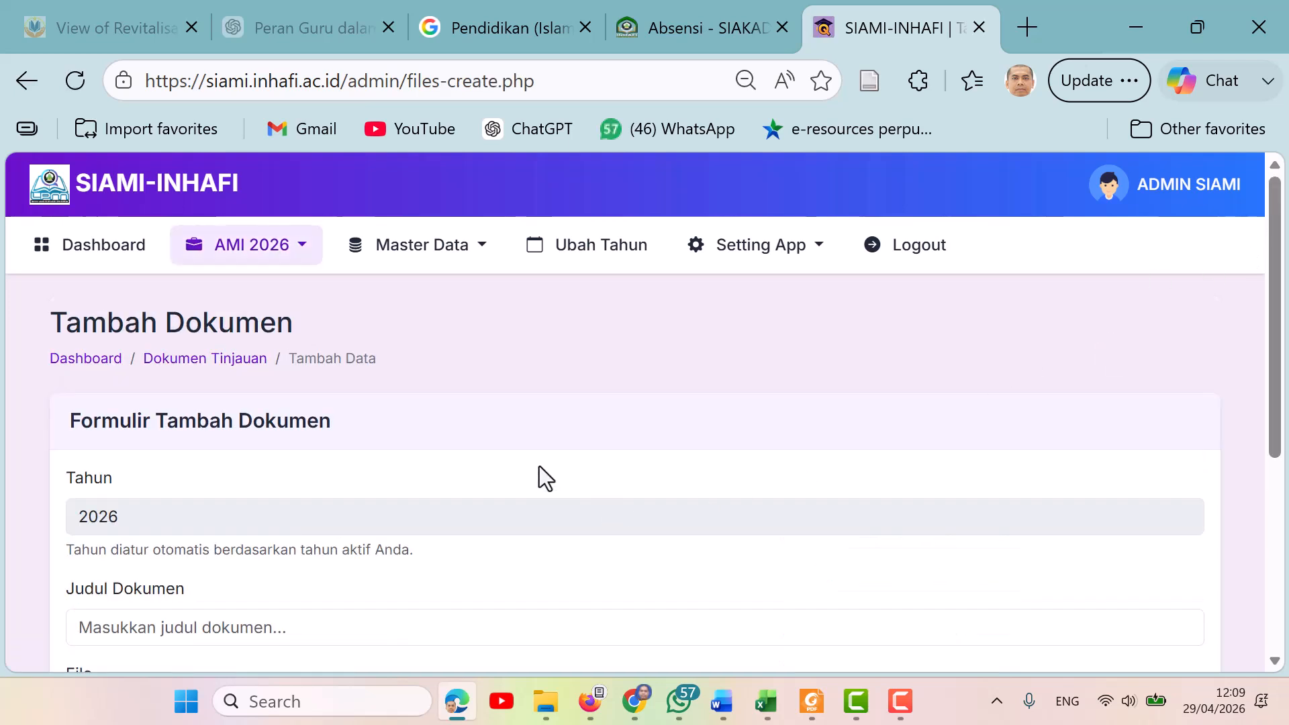
pyautogui.scroll(-3, 1280, 443)
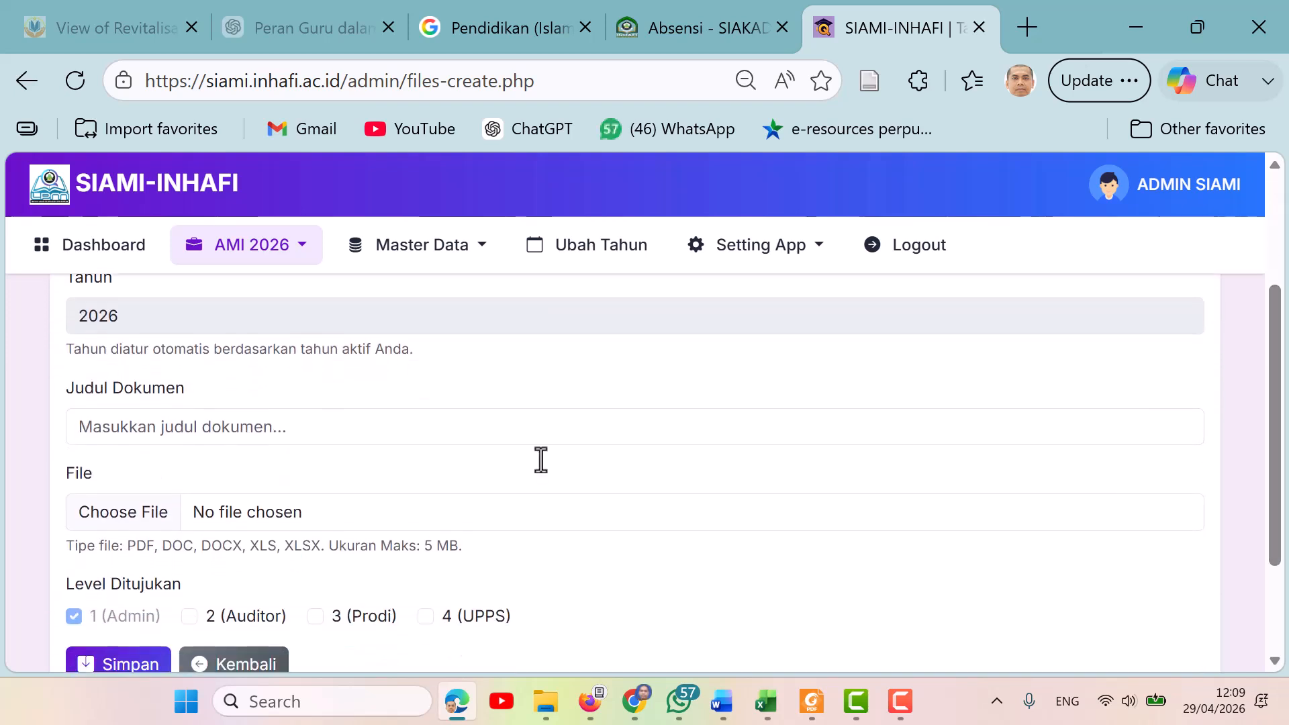
pyautogui.click(298, 425)
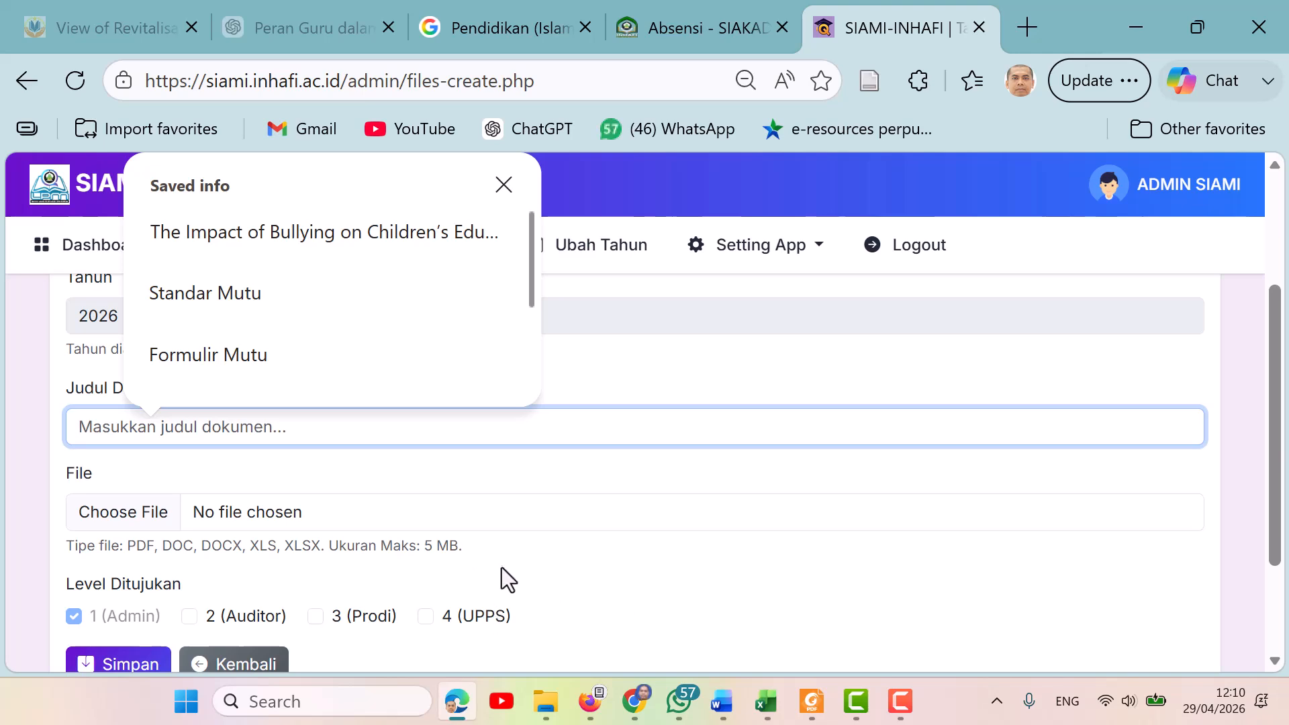
pyautogui.hotkey('alt', 'Left')
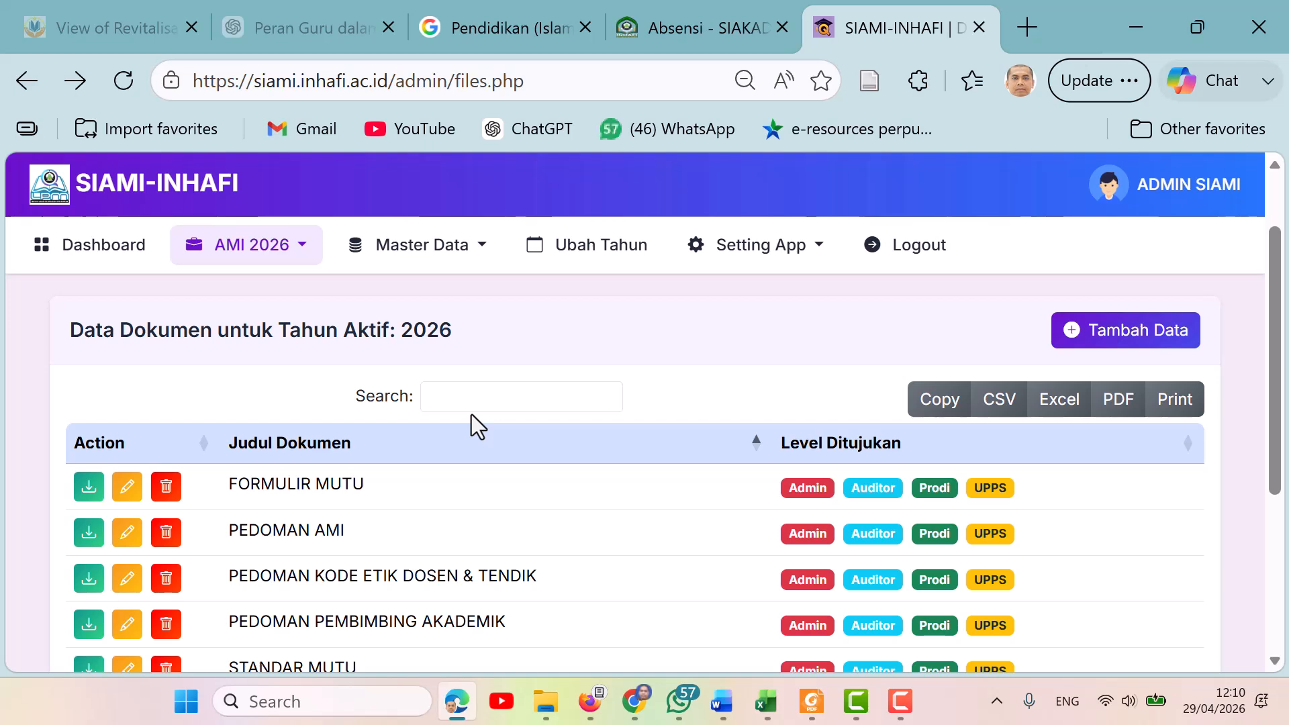
# Open the Kriteria Instrumen page under AMI 2026.
pyautogui.click(305, 255)
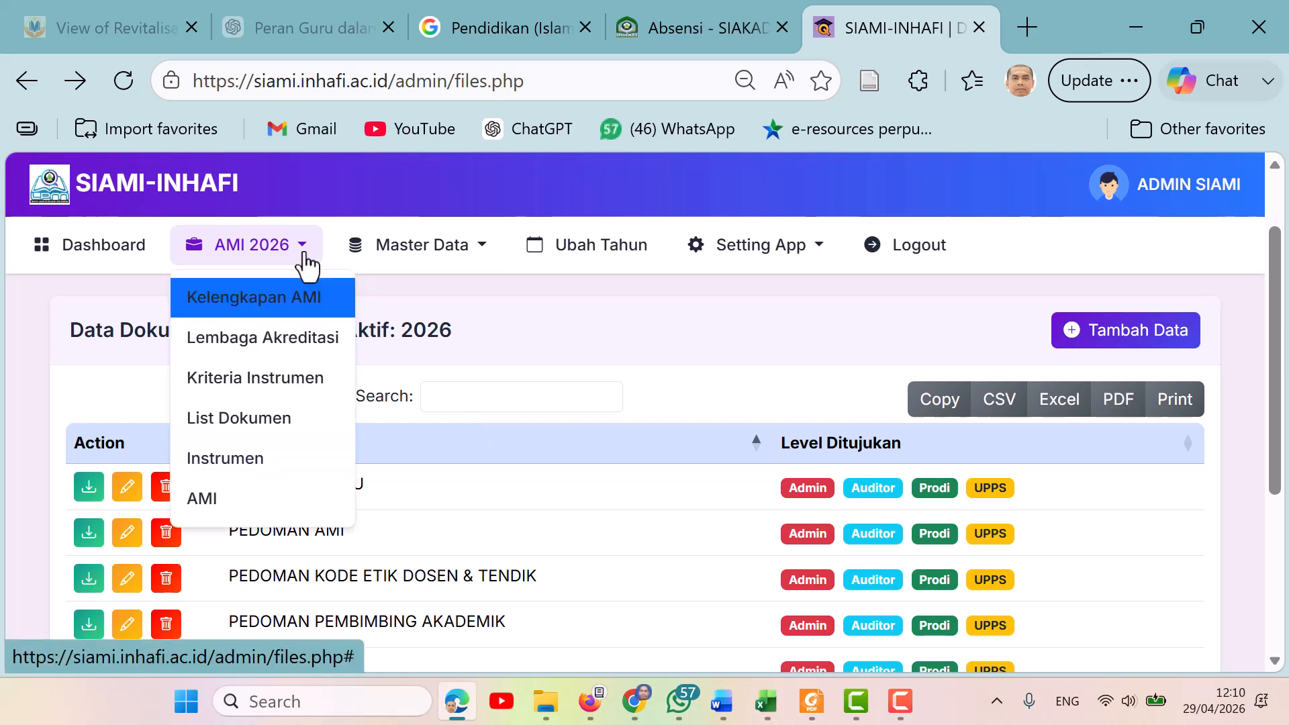
pyautogui.click(290, 381)
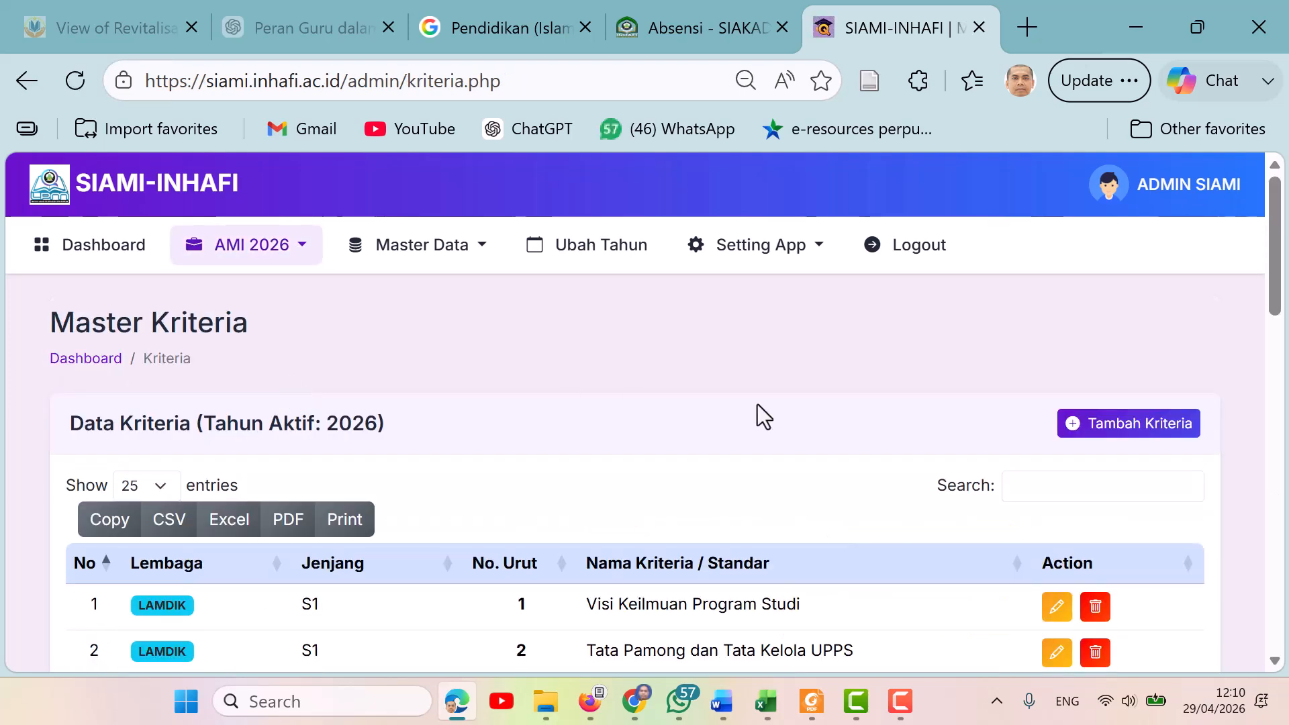
# Scroll through the master criteria list for 2026.
pyautogui.moveTo(1273, 268); pyautogui.dragTo(1286, 306)
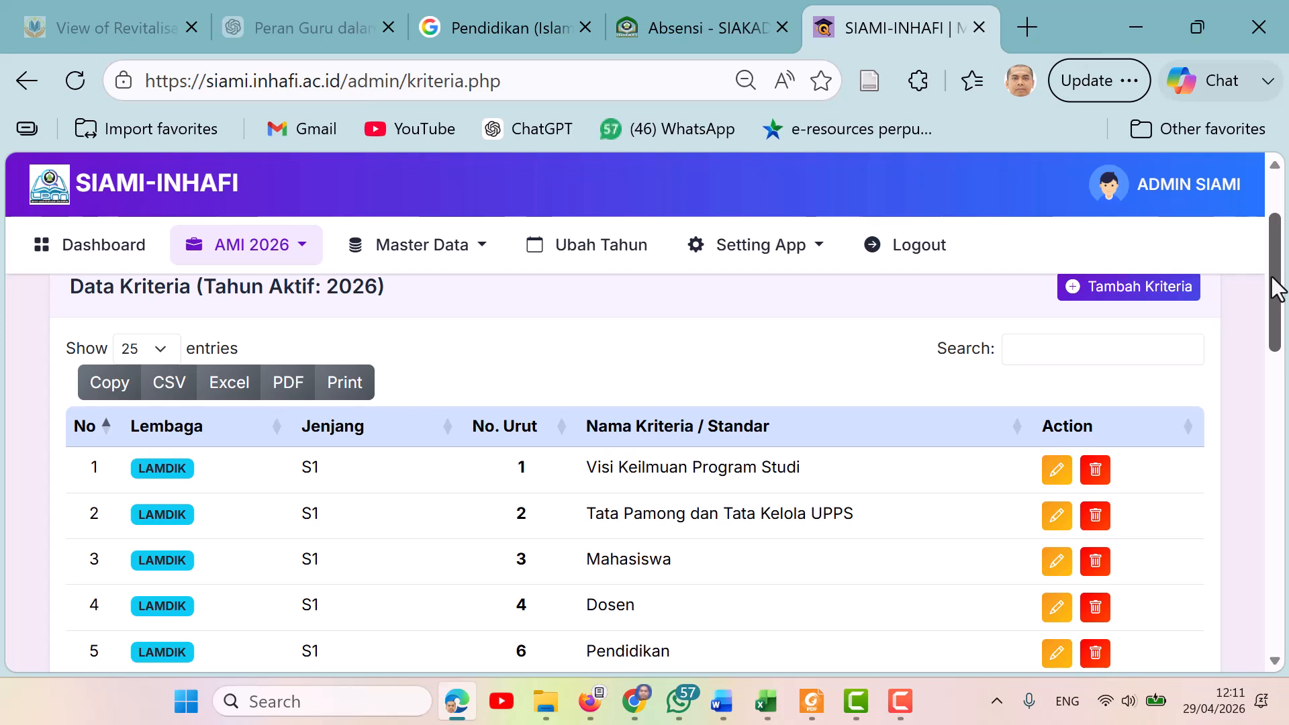
pyautogui.moveTo(1278, 288); pyautogui.dragTo(1281, 322)
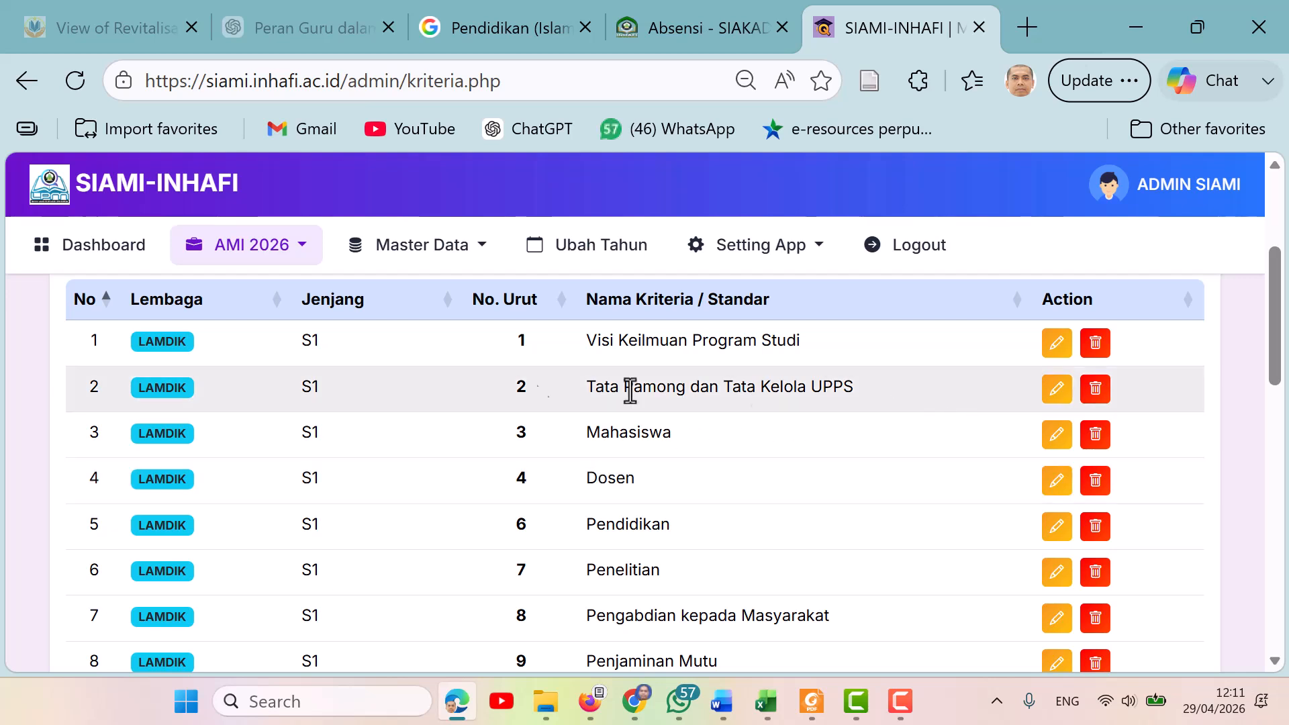
# Open the List Dokumen page under AMI 2026 and scroll through the document names.
pyautogui.click(303, 250)
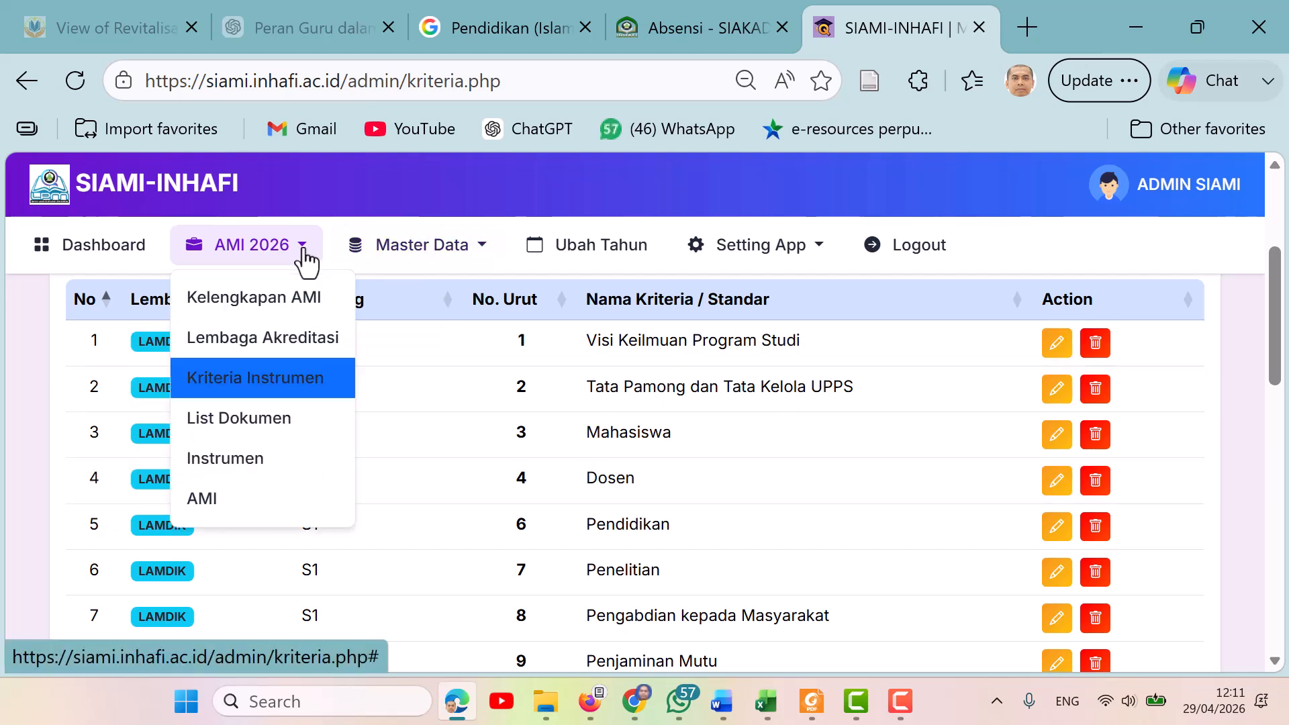
pyautogui.moveTo(305, 255); pyautogui.dragTo(252, 451)
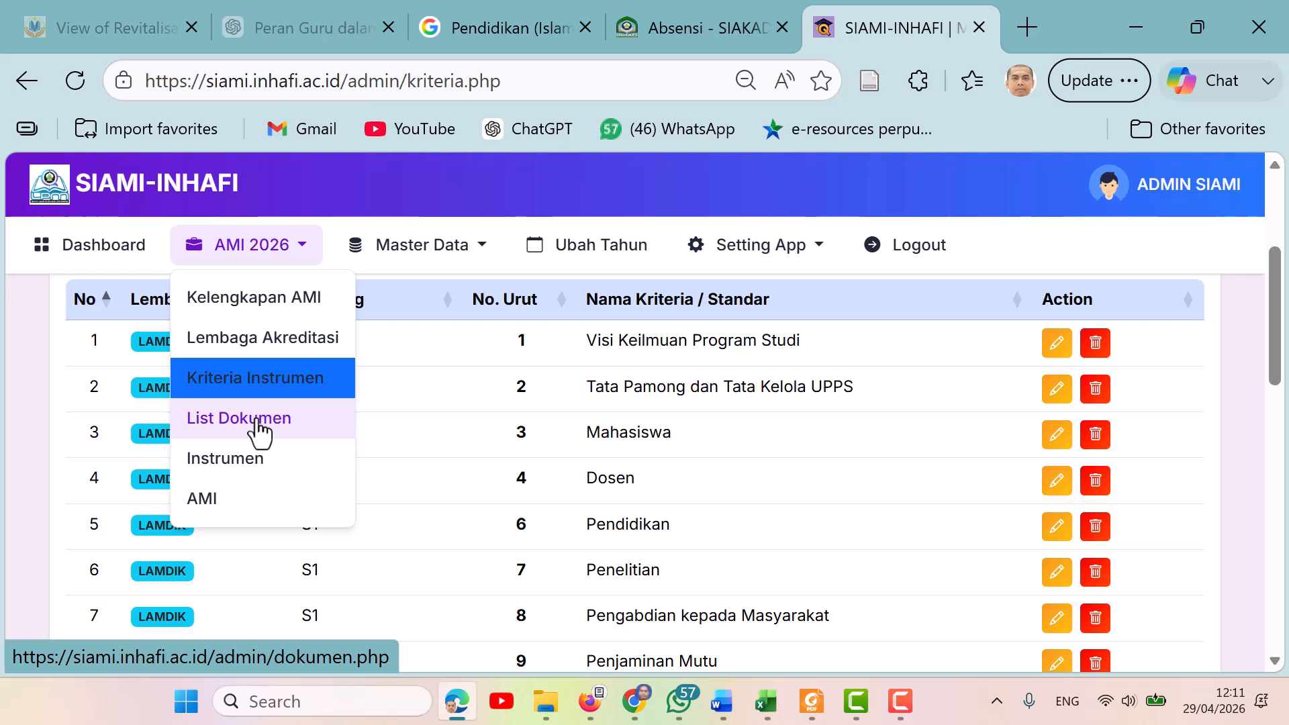
pyautogui.click(255, 422)
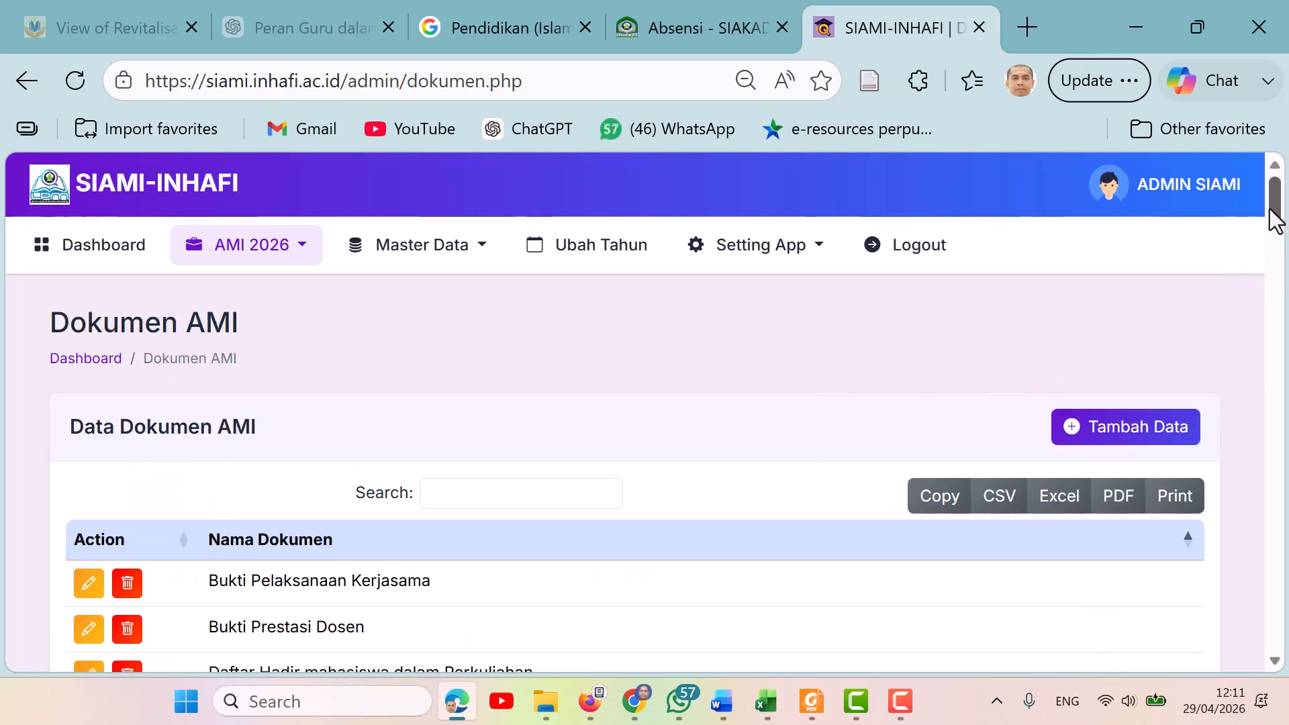
pyautogui.moveTo(1273, 212); pyautogui.dragTo(1279, 232)
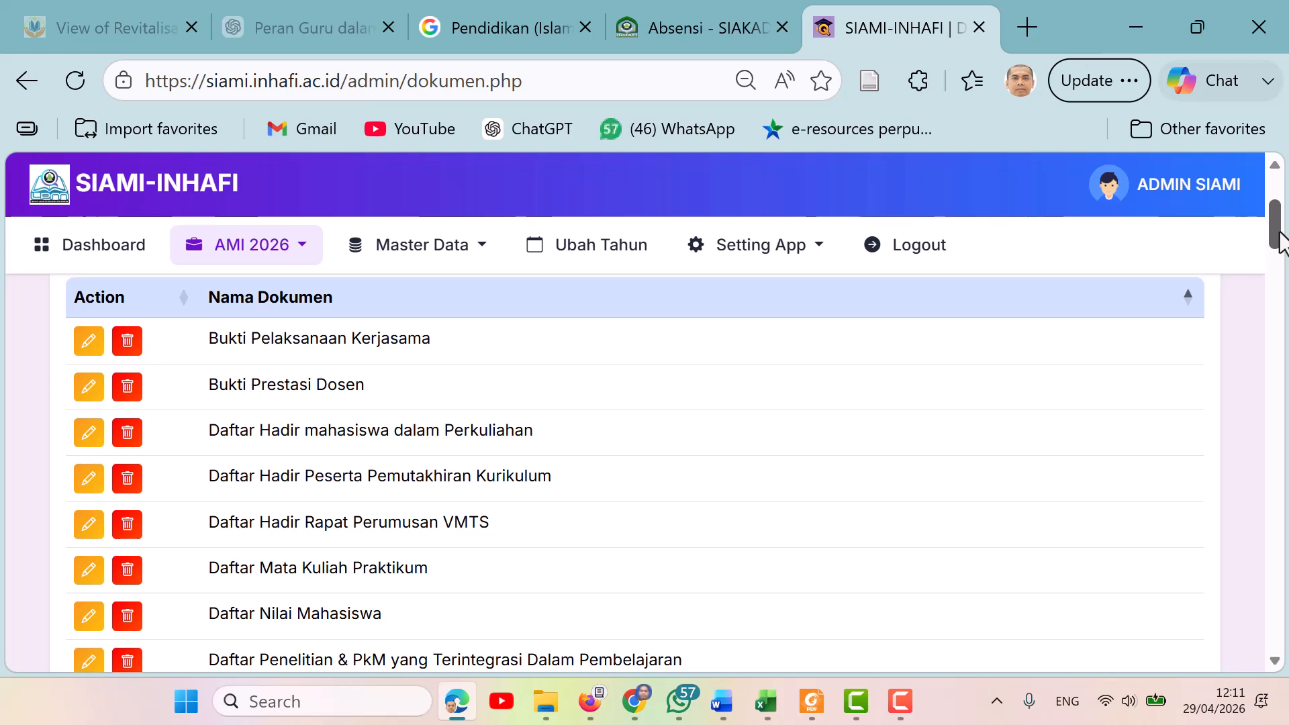
pyautogui.moveTo(1280, 231); pyautogui.dragTo(1277, 211)
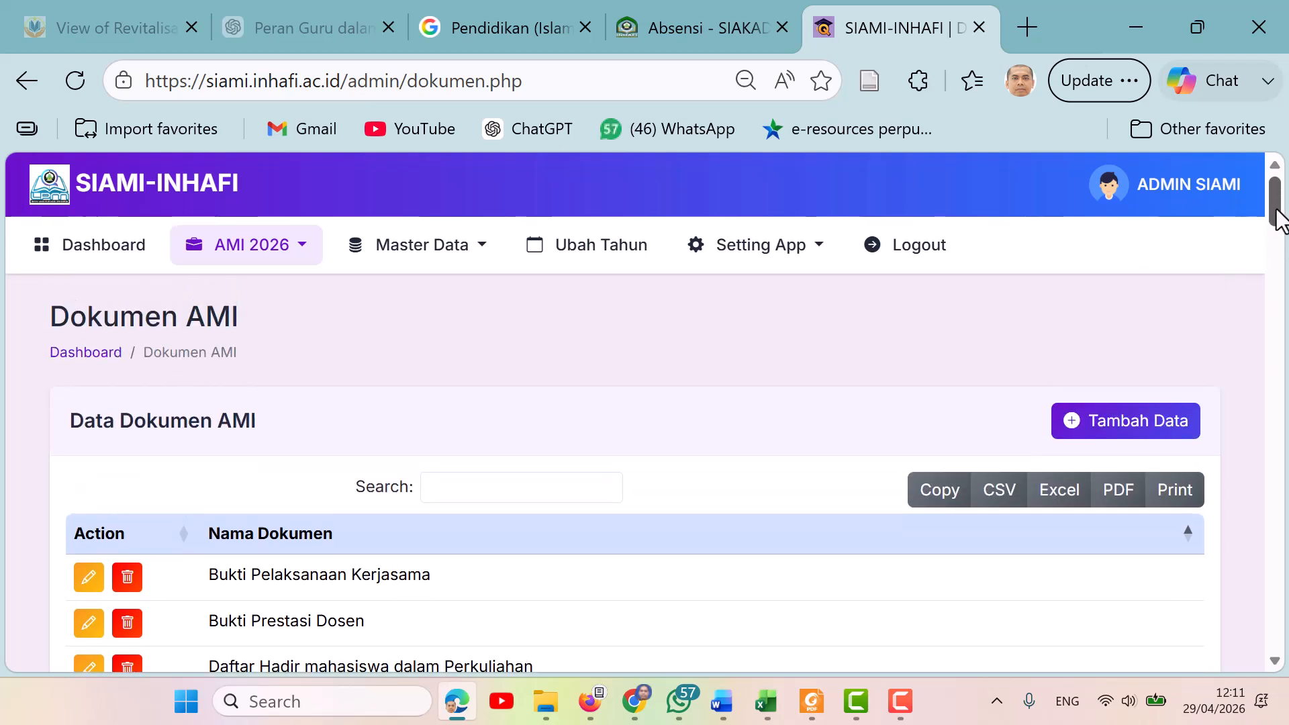
# Open the Tambah Dokumen form, focus the Nama Dokumen field, and return to the list without saving.
pyautogui.click(1167, 430)
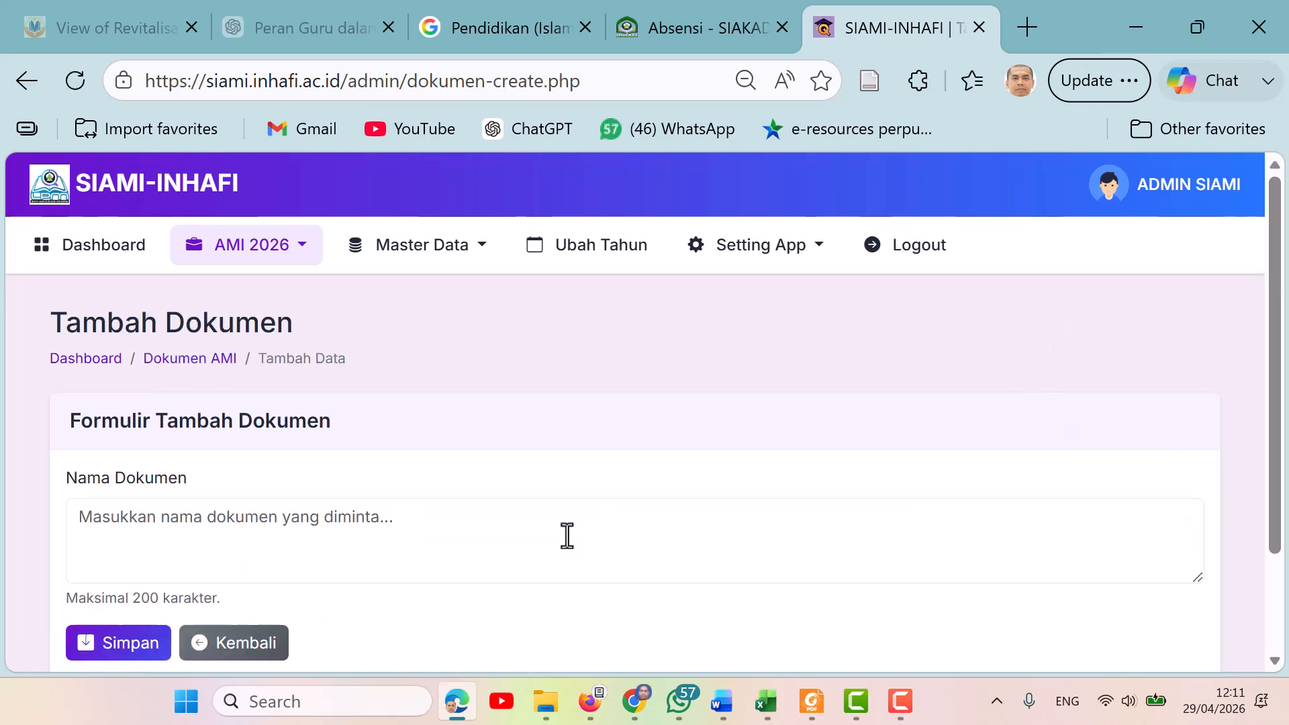
pyautogui.click(247, 510)
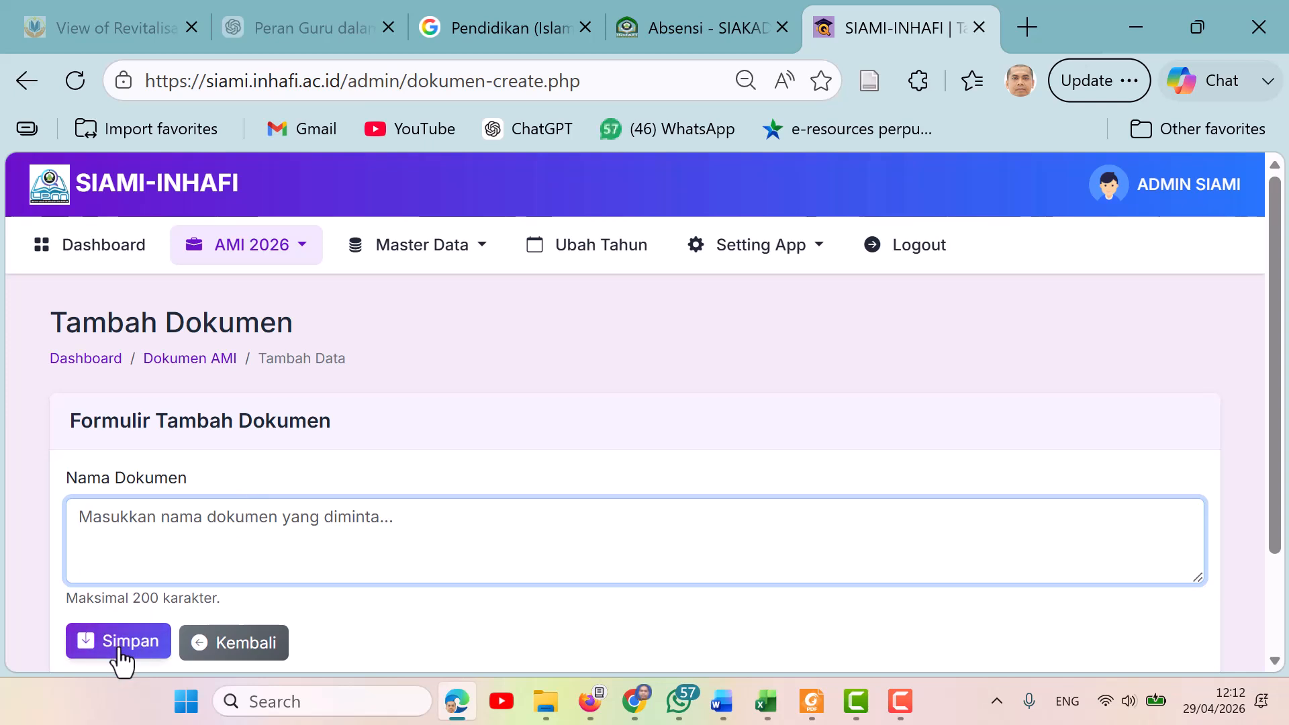
pyautogui.click(198, 646)
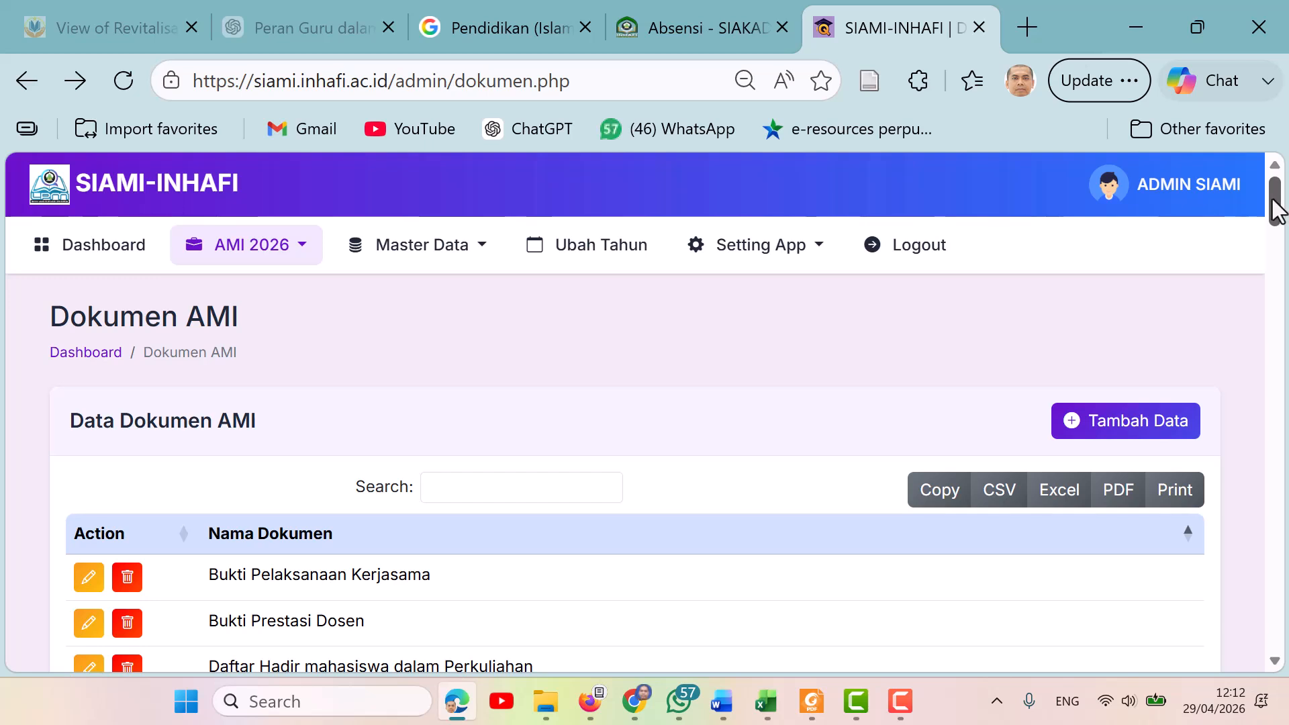
# Open the Instrumen page and display the instrument criteria for Jenjang S1 and Lembaga BAN-PT.
pyautogui.click(296, 247)
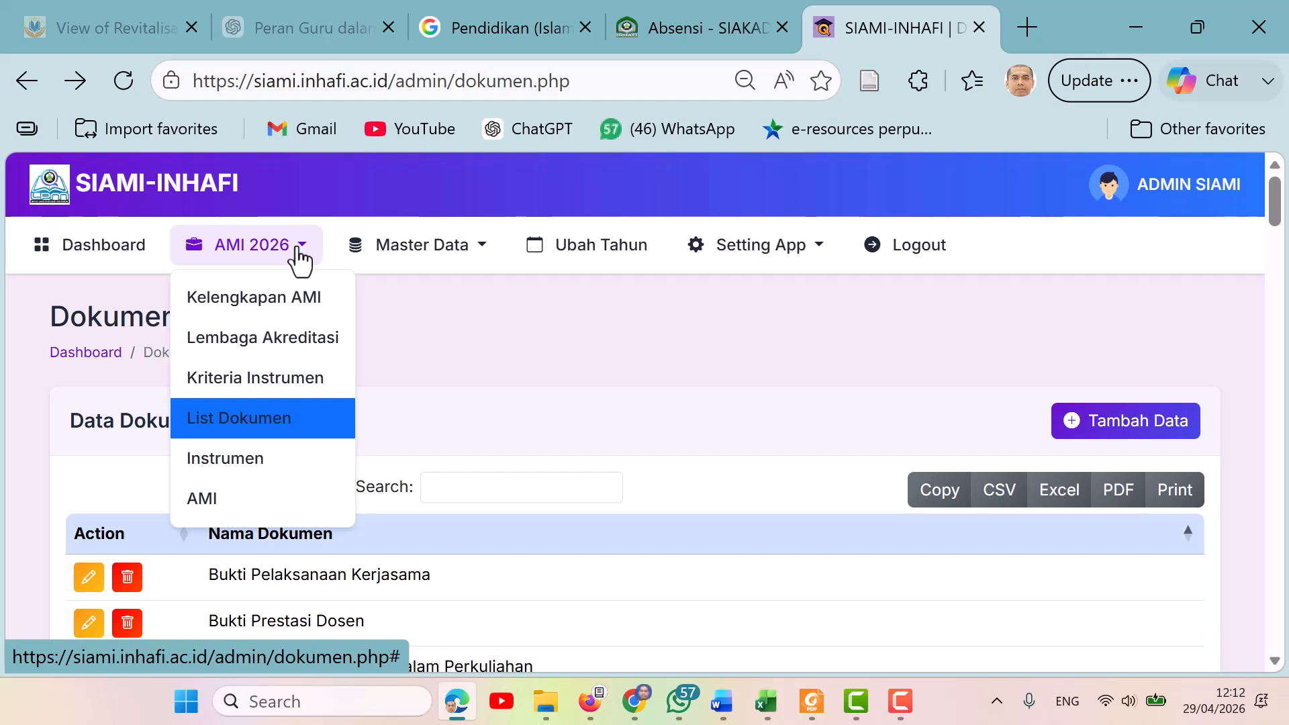
pyautogui.click(250, 463)
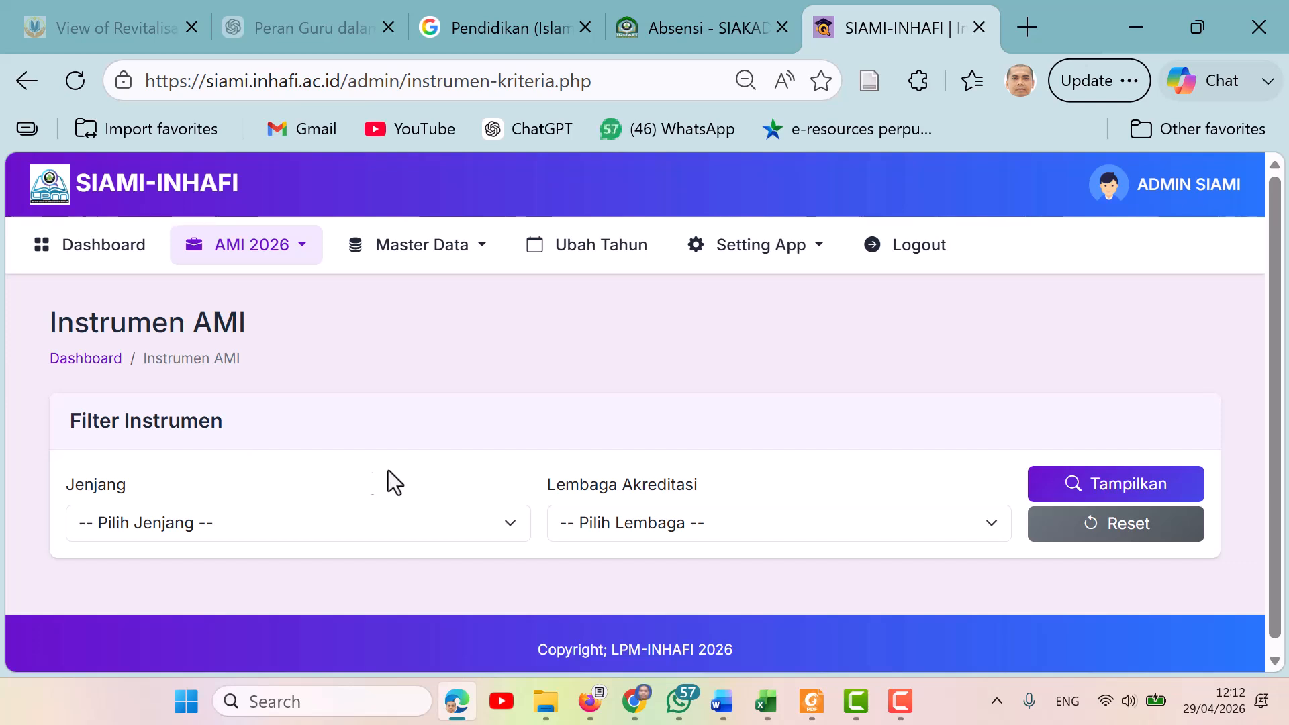
pyautogui.click(510, 526)
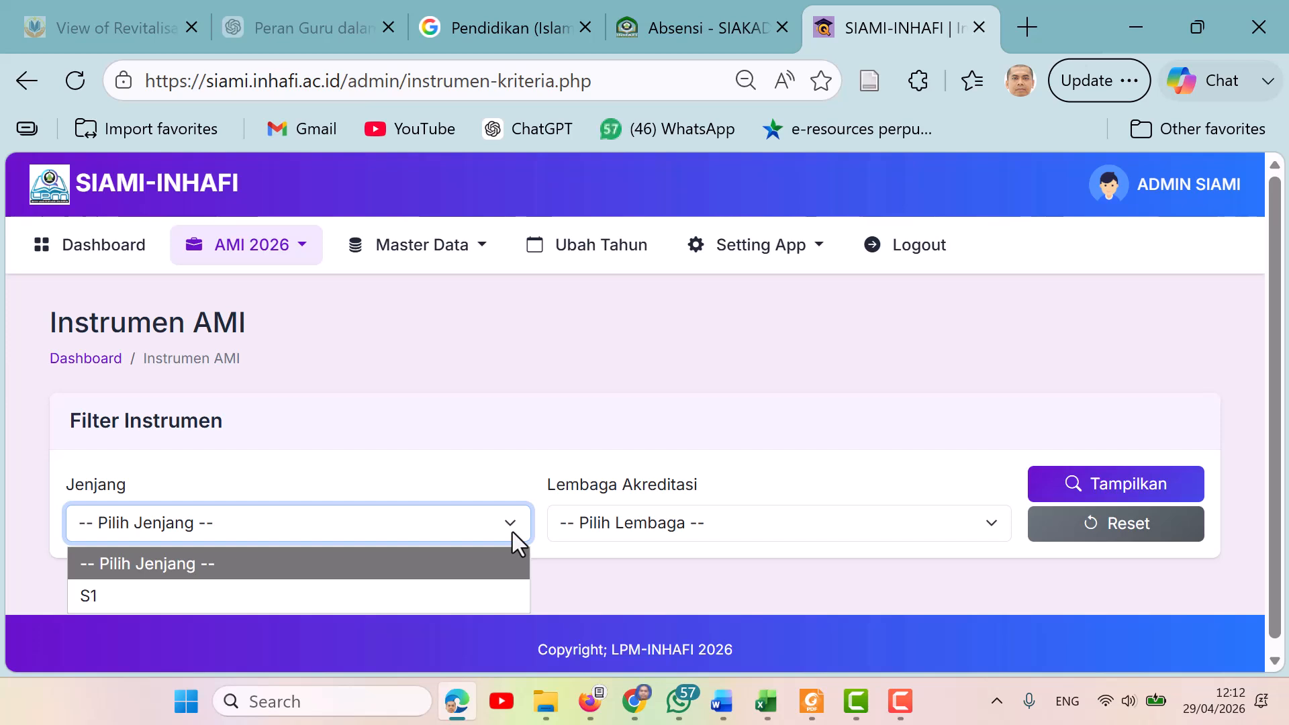
pyautogui.click(356, 596)
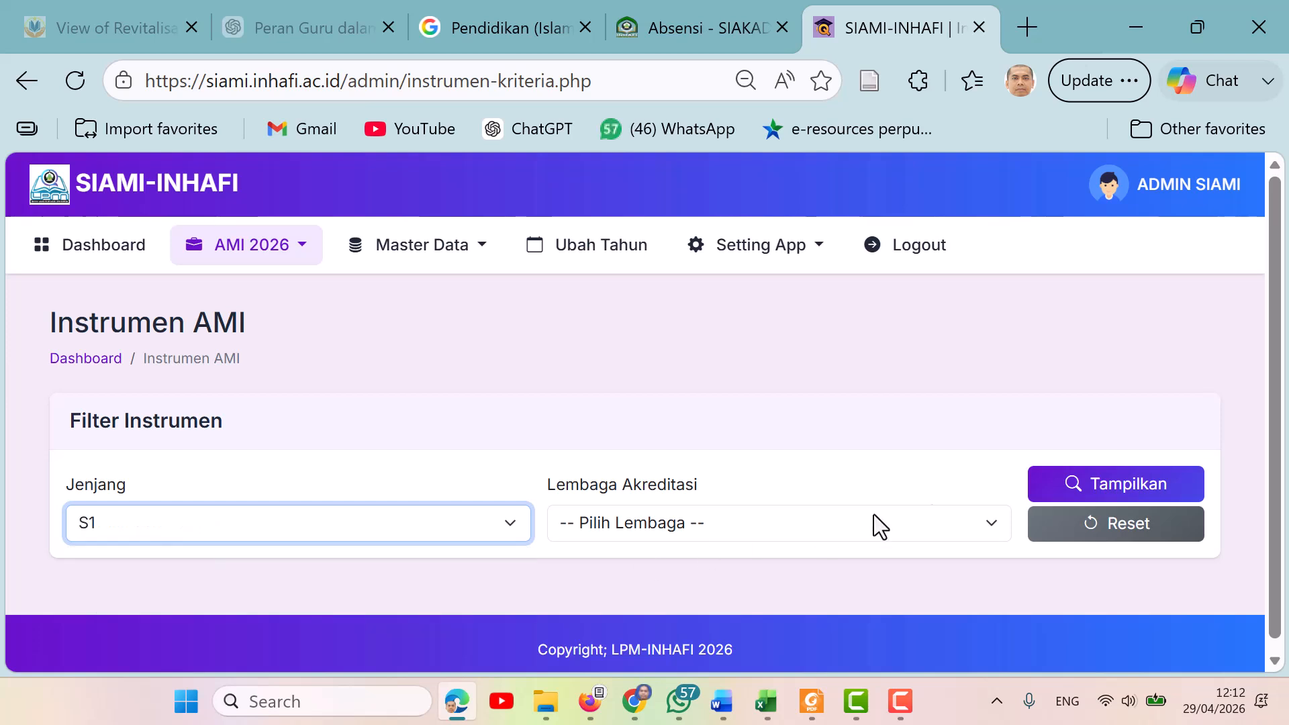
pyautogui.click(999, 523)
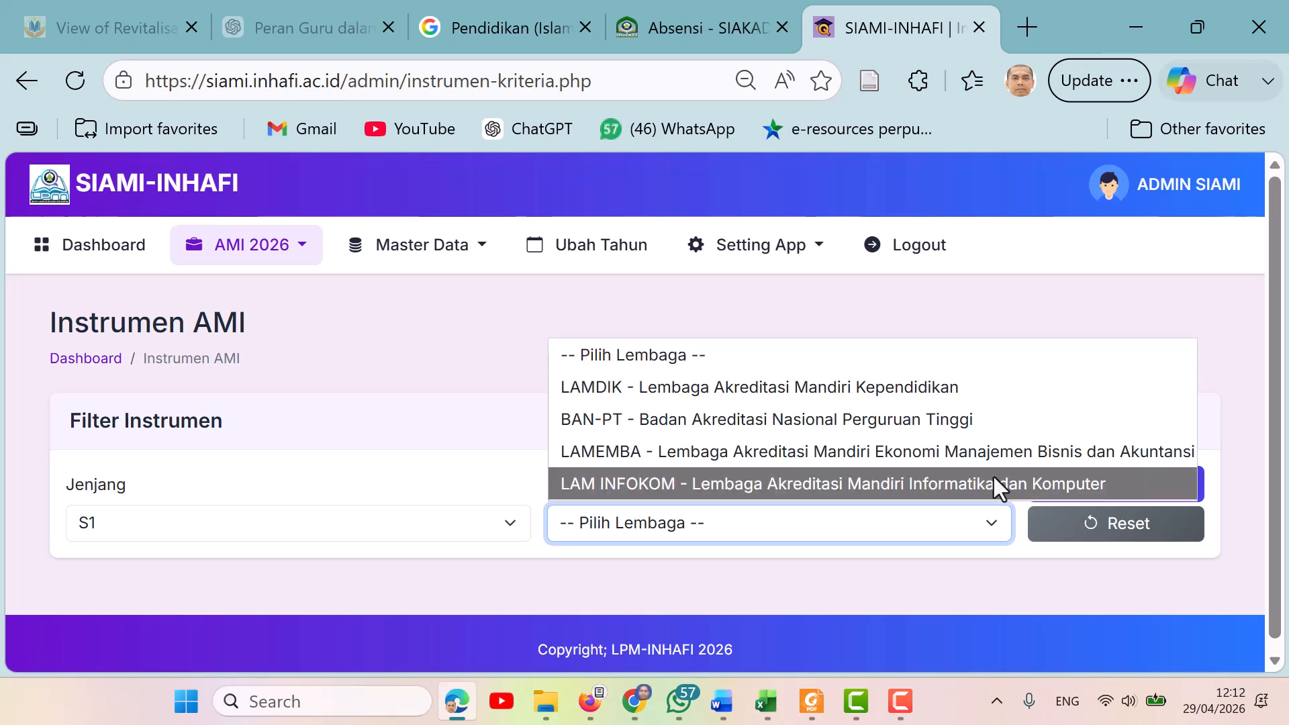
pyautogui.click(972, 417)
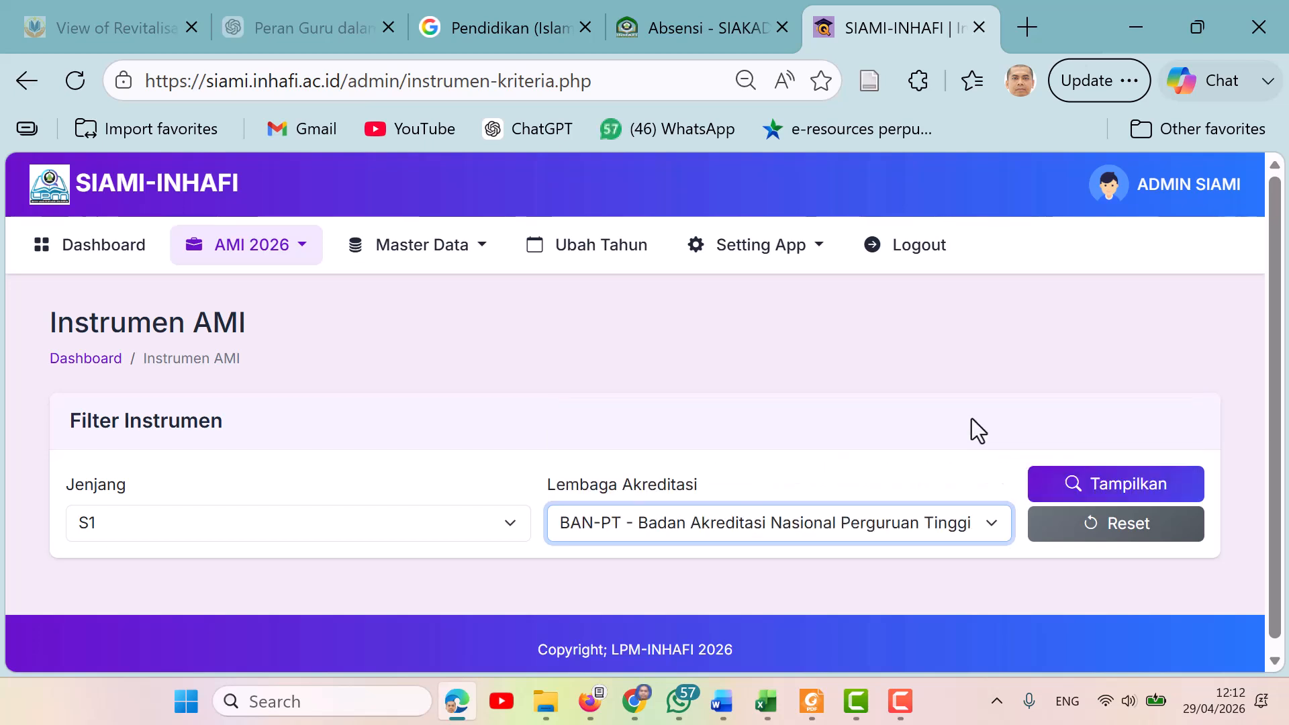
pyautogui.click(1101, 497)
pyautogui.click(1101, 495)
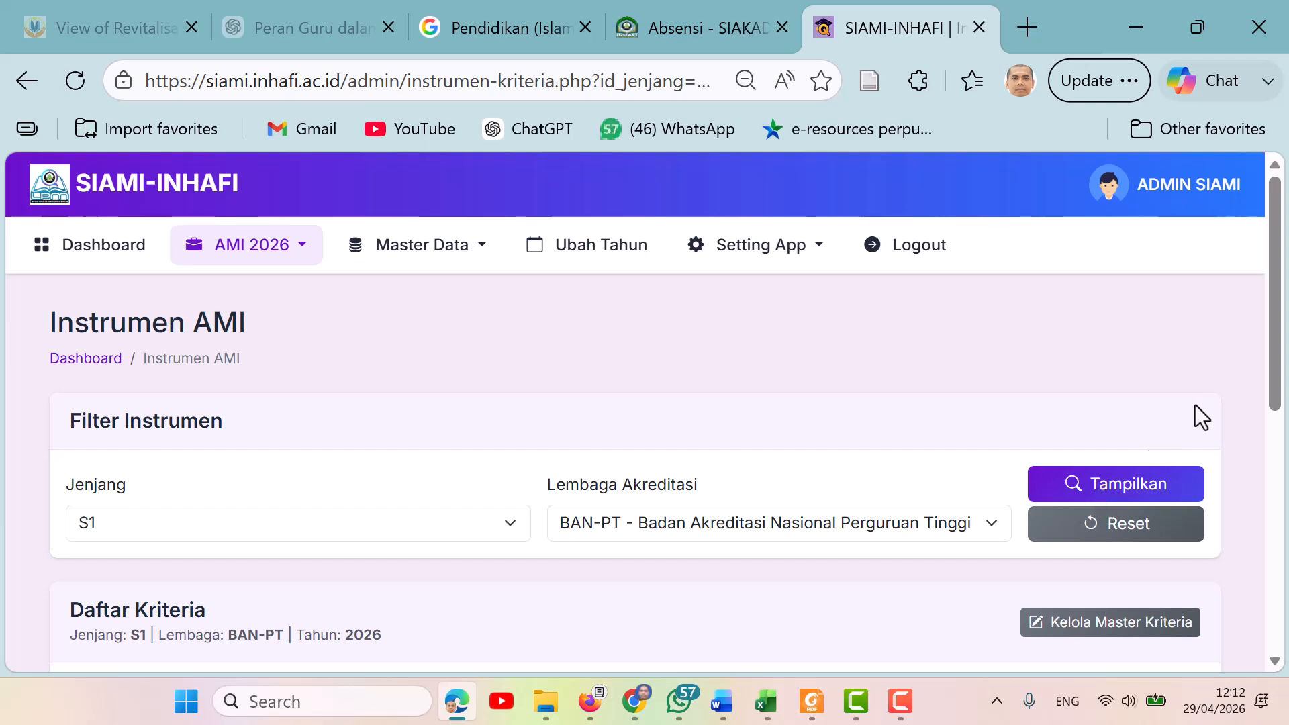
# Open the item list of the VMTS criterion and examine its items, evidence documents and score columns.
pyautogui.moveTo(1281, 272); pyautogui.dragTo(1285, 447)
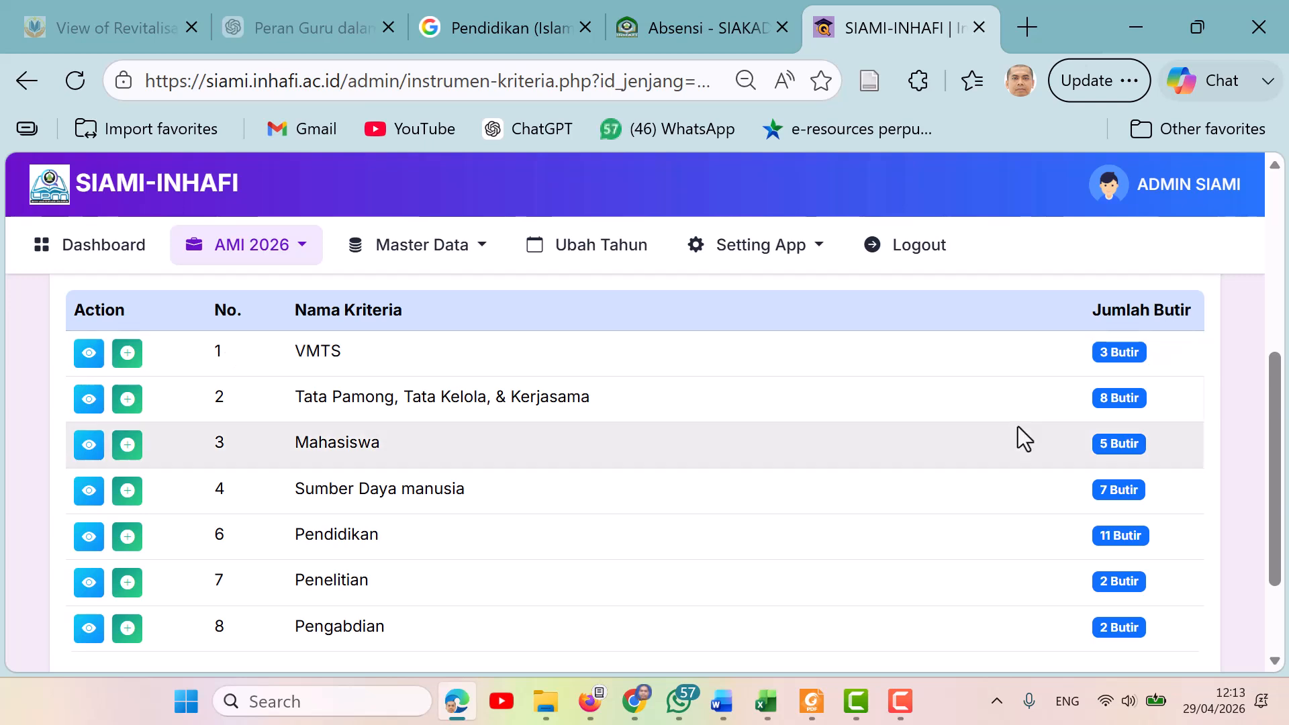
pyautogui.moveTo(1283, 395); pyautogui.dragTo(1282, 339)
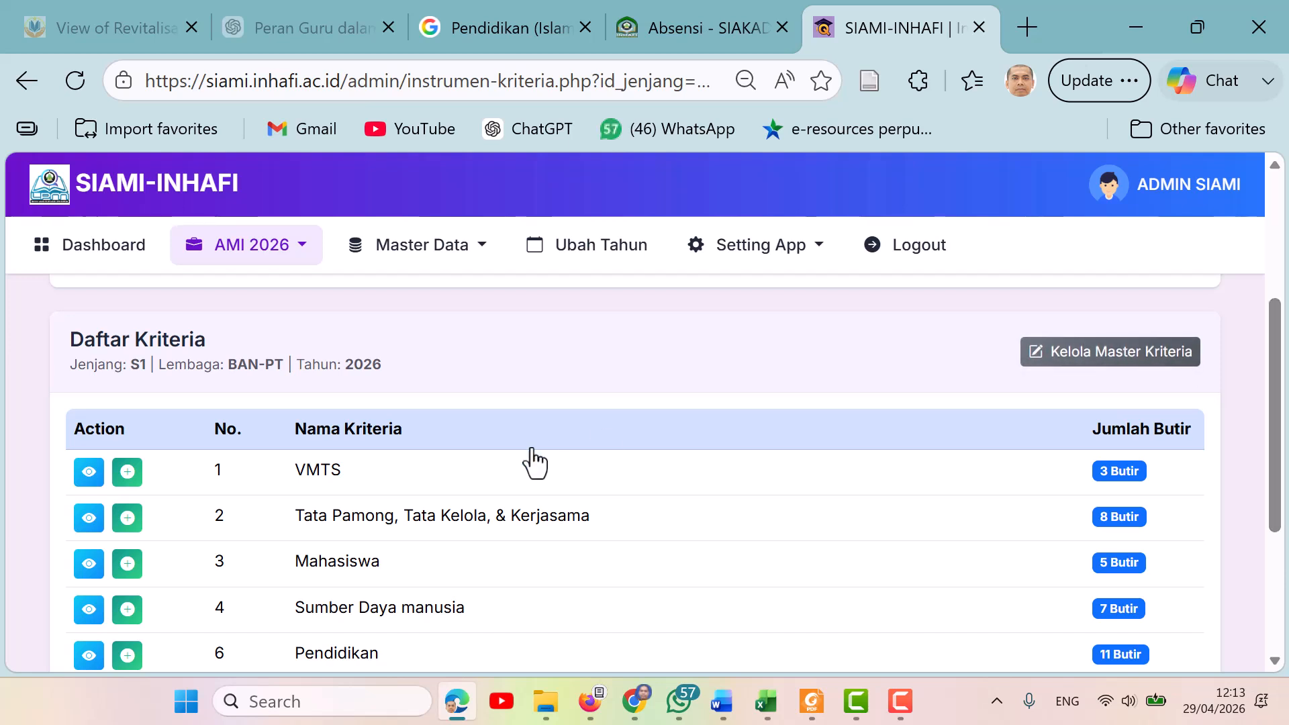
pyautogui.click(90, 472)
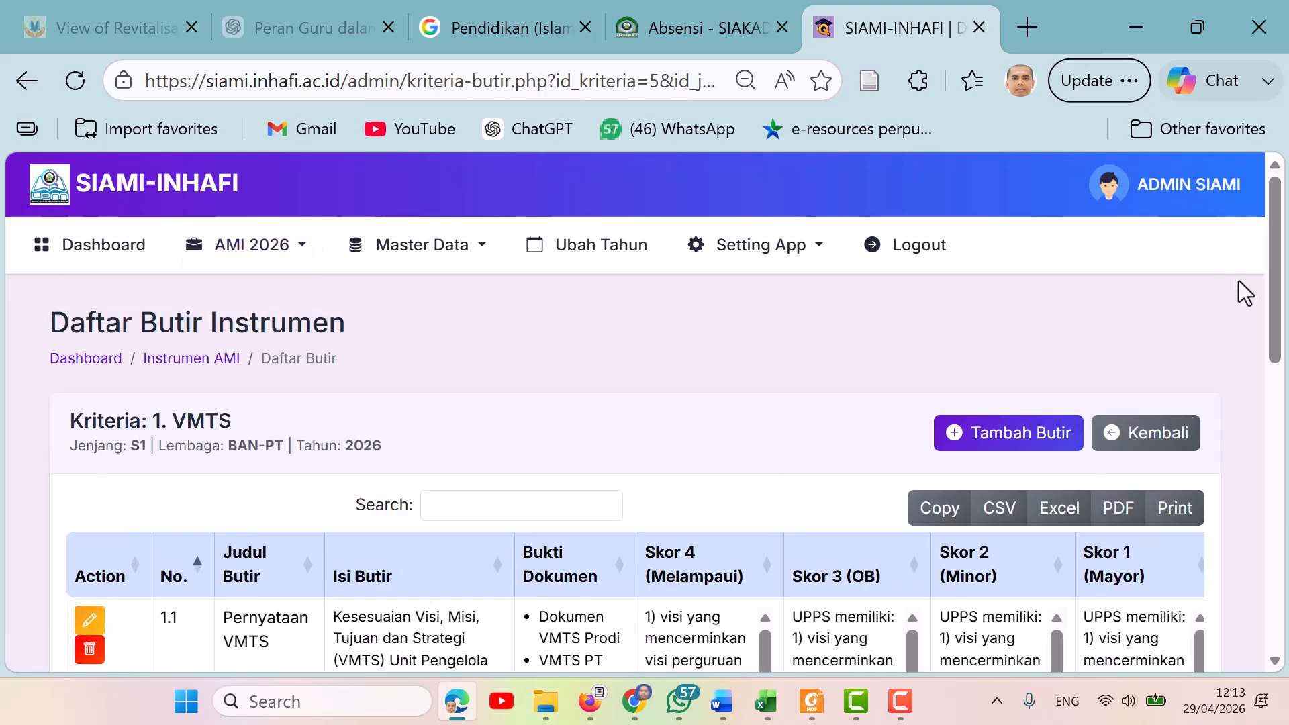
pyautogui.moveTo(1274, 289); pyautogui.dragTo(1286, 393)
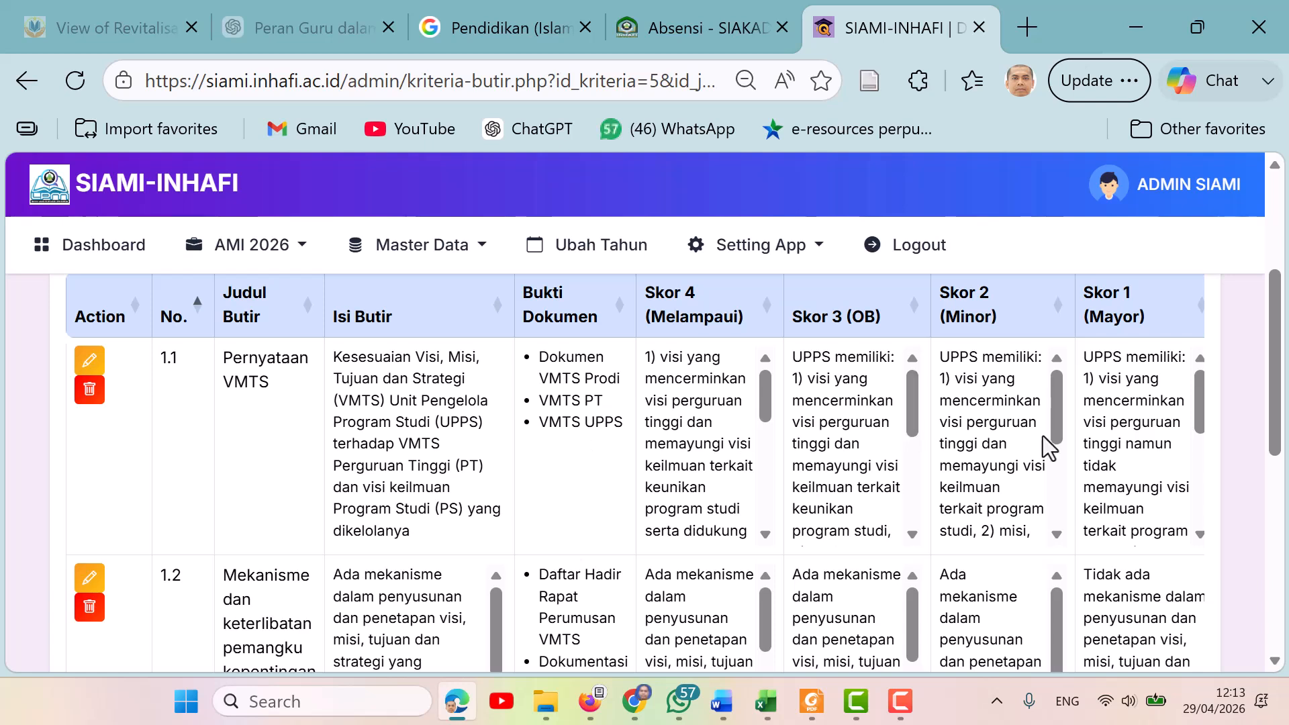
pyautogui.moveTo(1279, 424); pyautogui.dragTo(1283, 401)
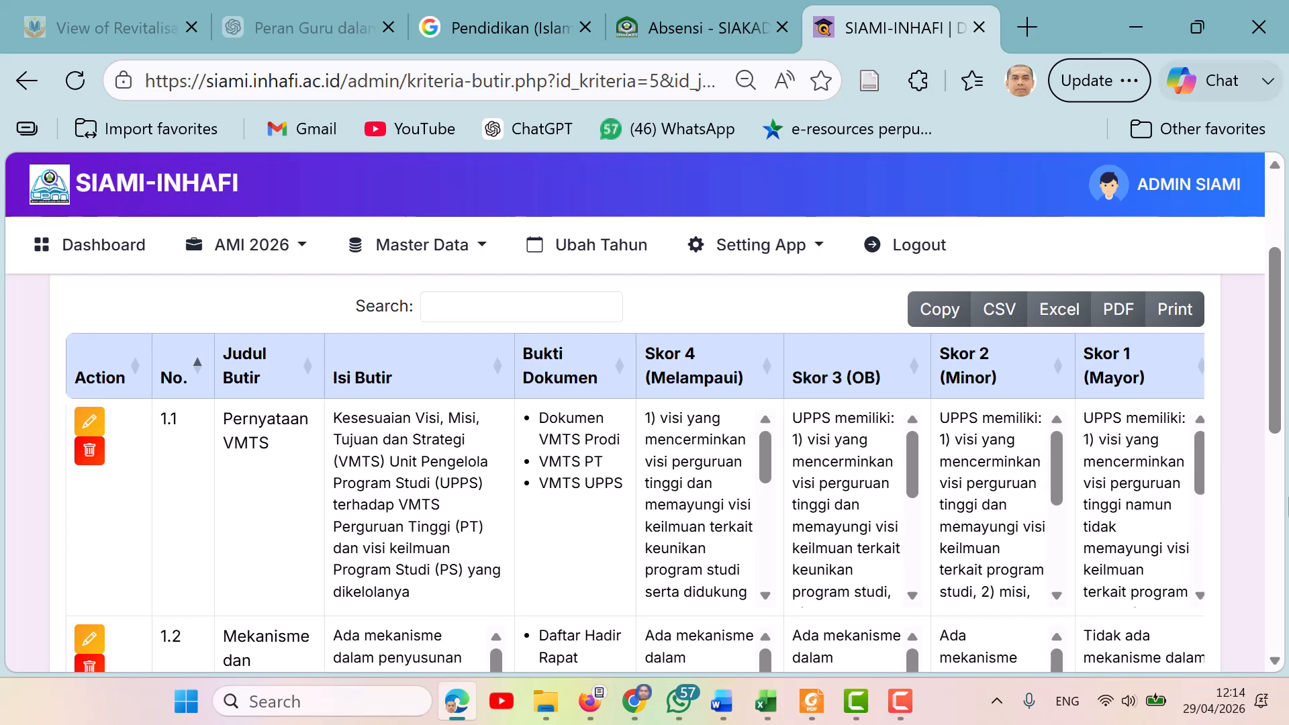
pyautogui.moveTo(1277, 388); pyautogui.dragTo(1286, 353)
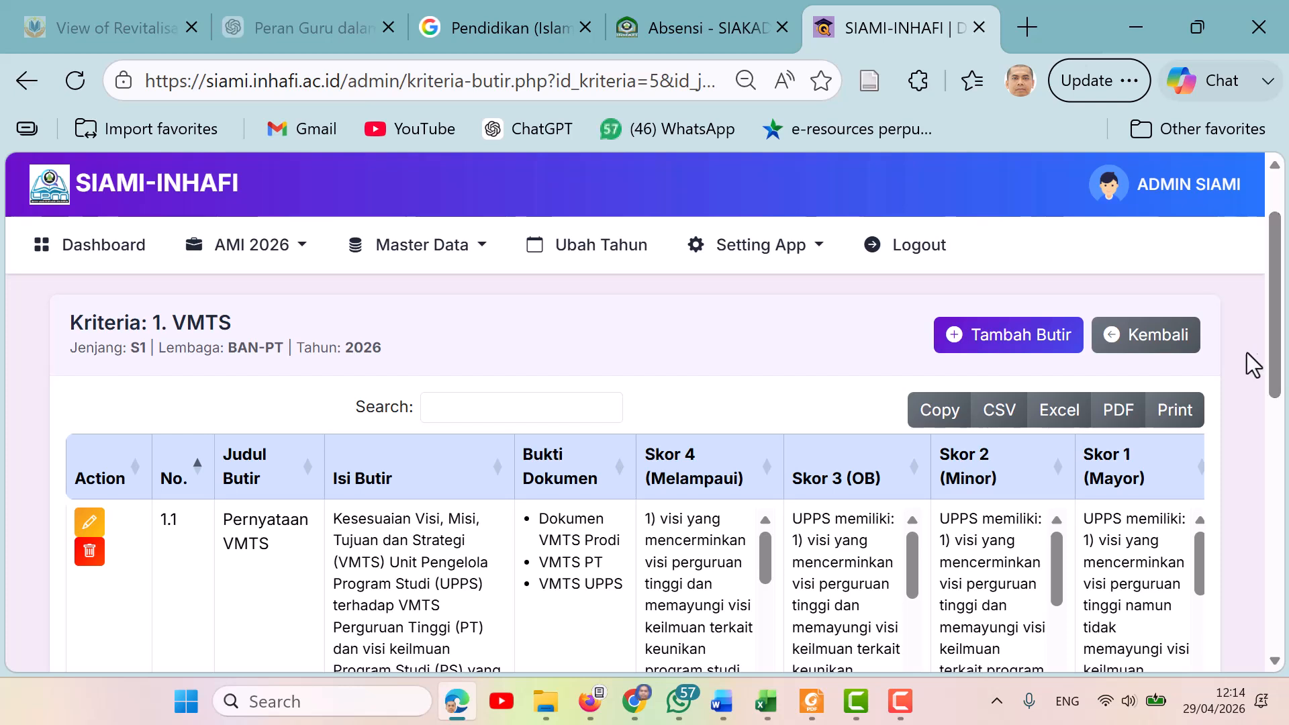
# Open the Tambah Butir form for VMTS, examine its fields and score matrix, then return to the item list.
pyautogui.click(1028, 351)
pyautogui.scroll(-2, 242, 388)
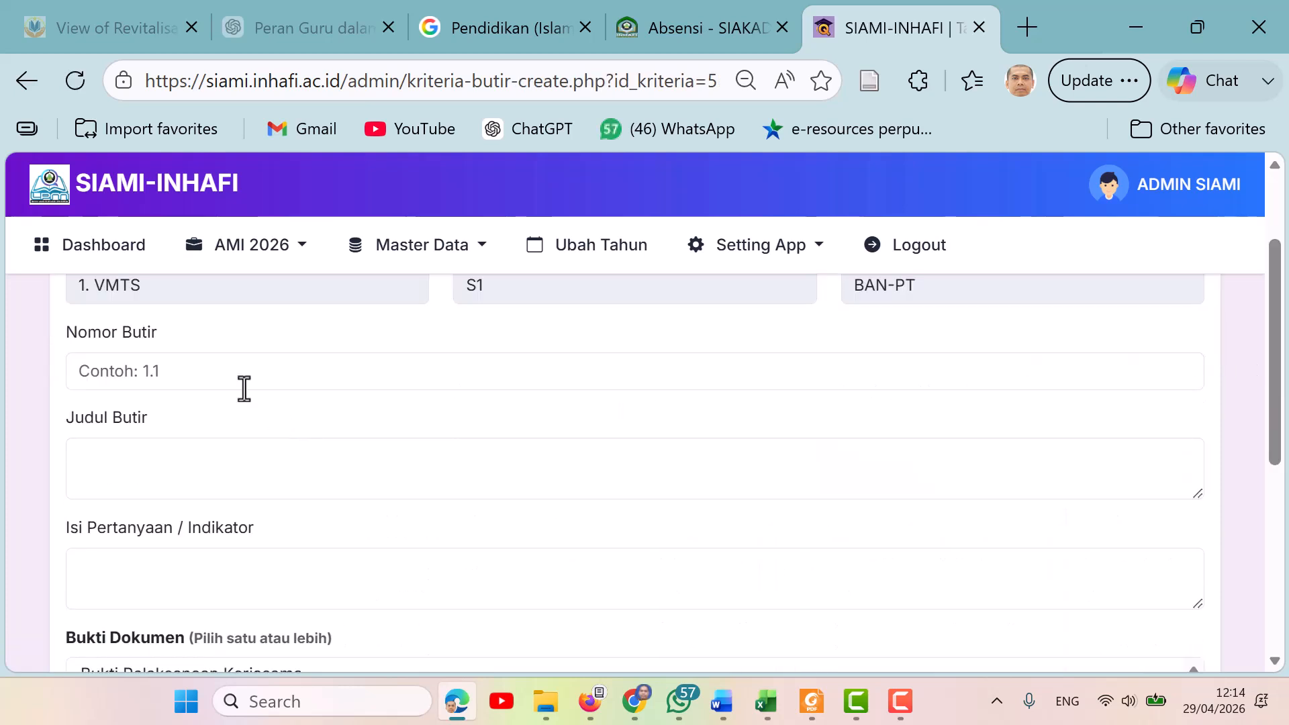
pyautogui.click(186, 375)
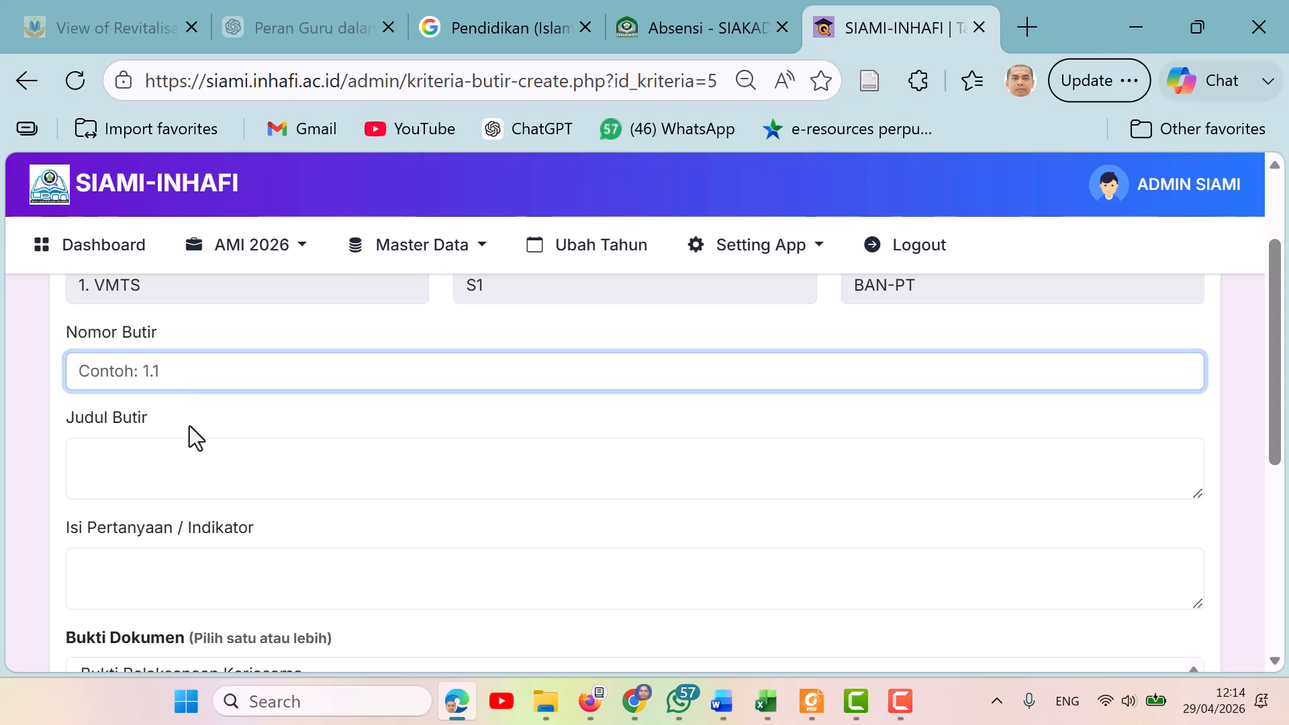
pyautogui.click(153, 458)
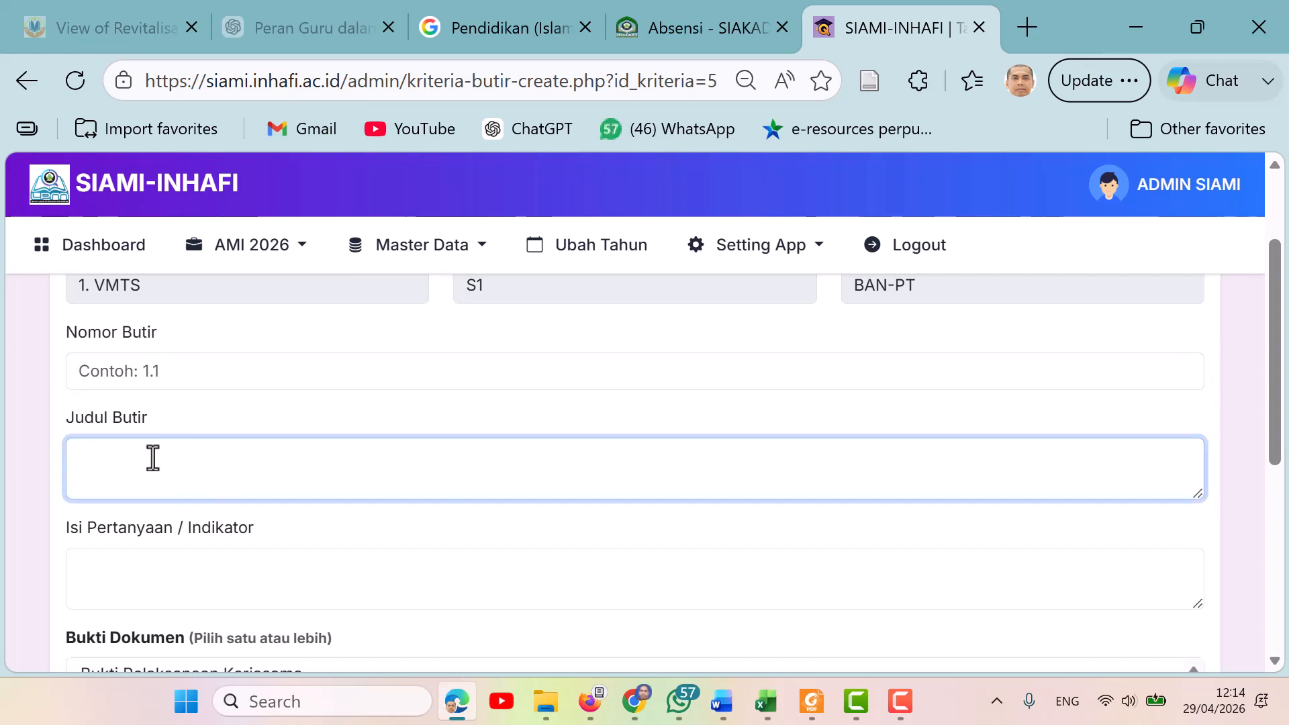
pyautogui.click(155, 564)
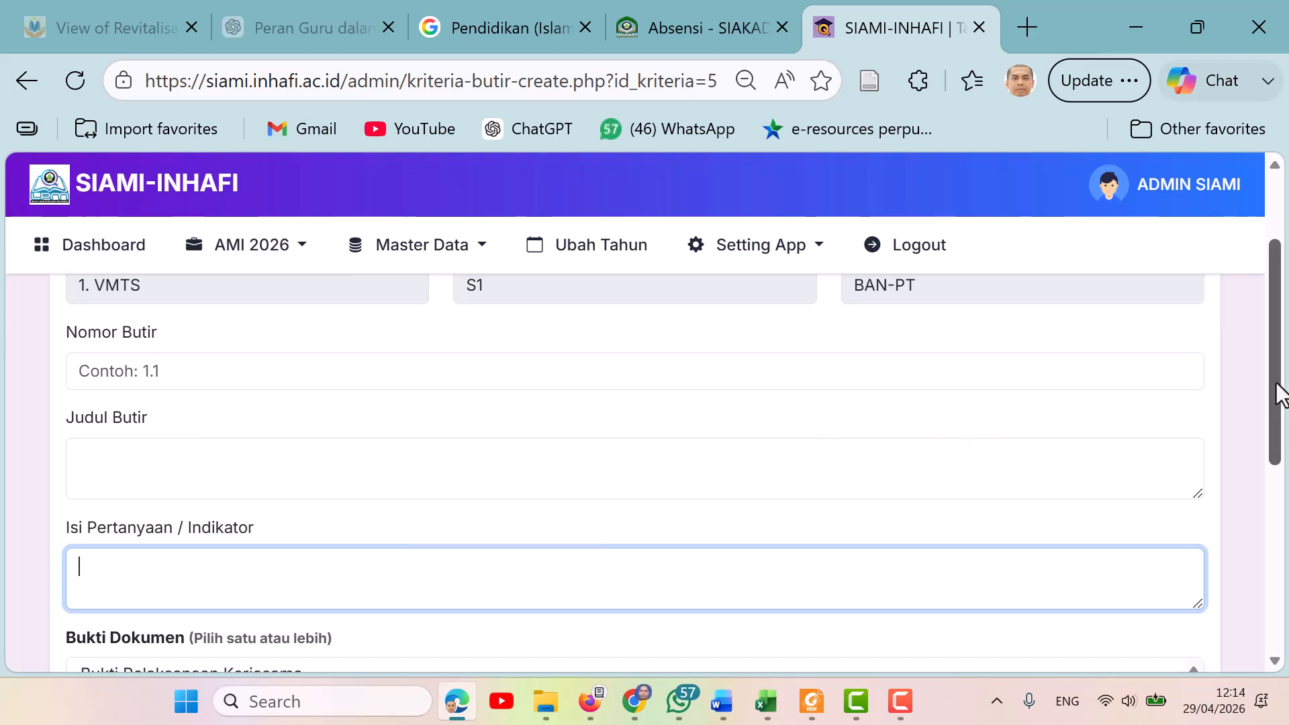
pyautogui.moveTo(1280, 393); pyautogui.dragTo(1286, 516)
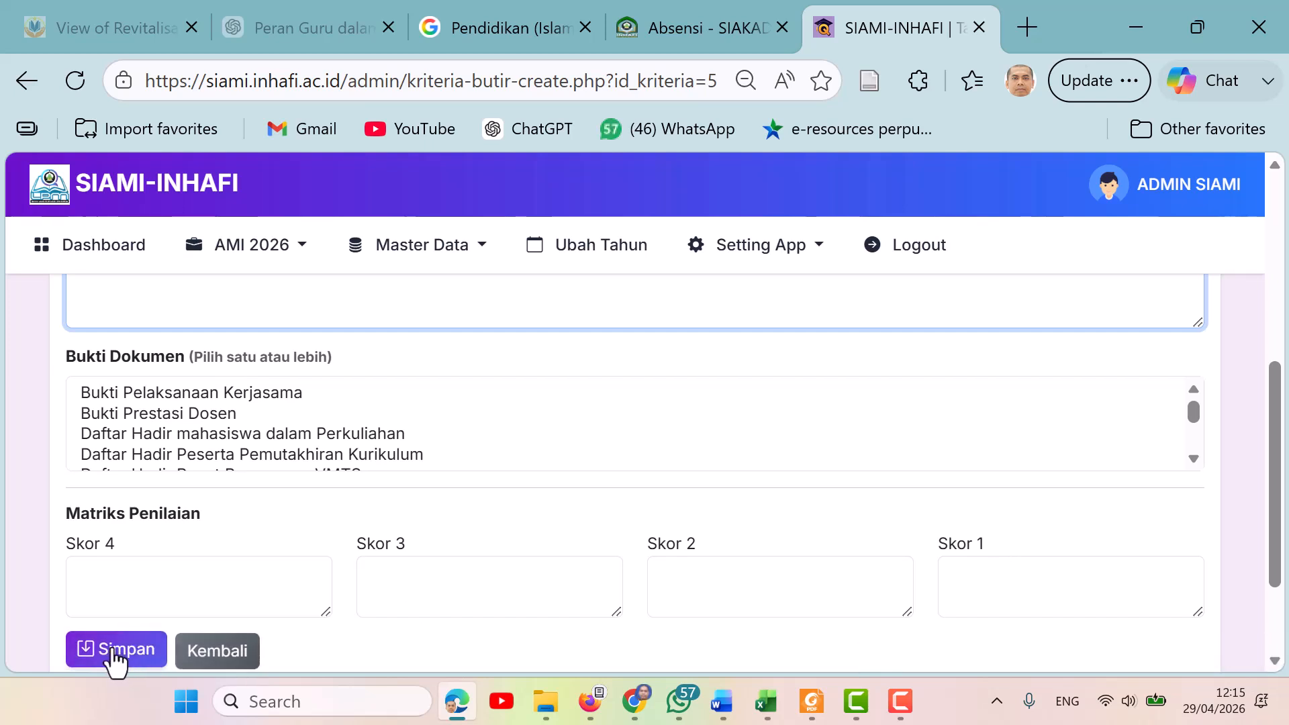
pyautogui.click(234, 661)
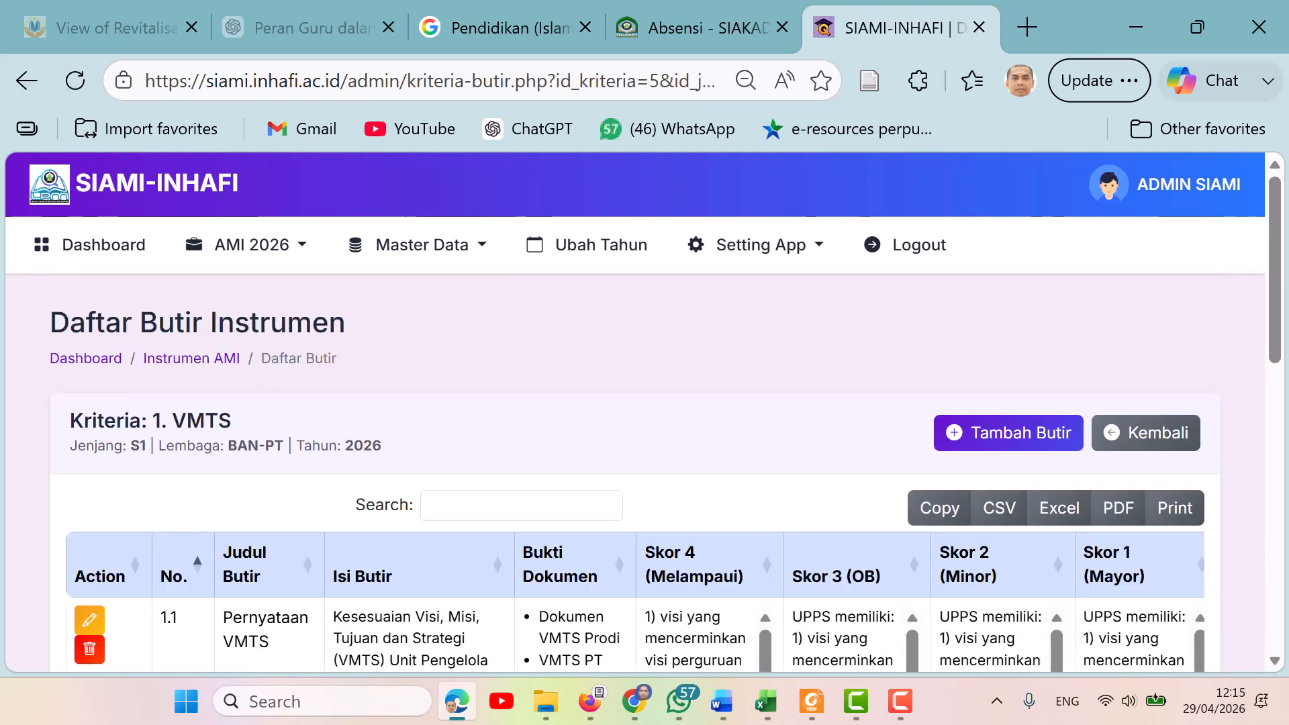
pyautogui.moveTo(1277, 273); pyautogui.dragTo(1286, 507)
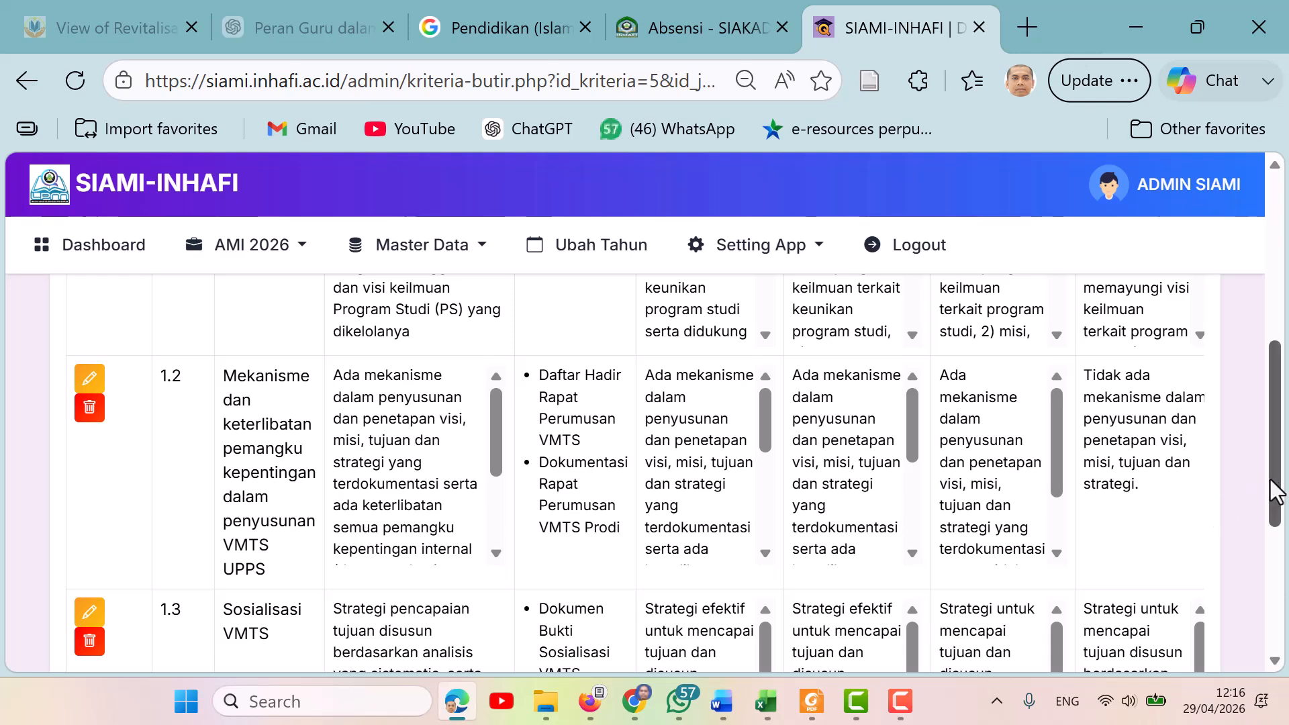
pyautogui.moveTo(1278, 490); pyautogui.dragTo(1255, 321)
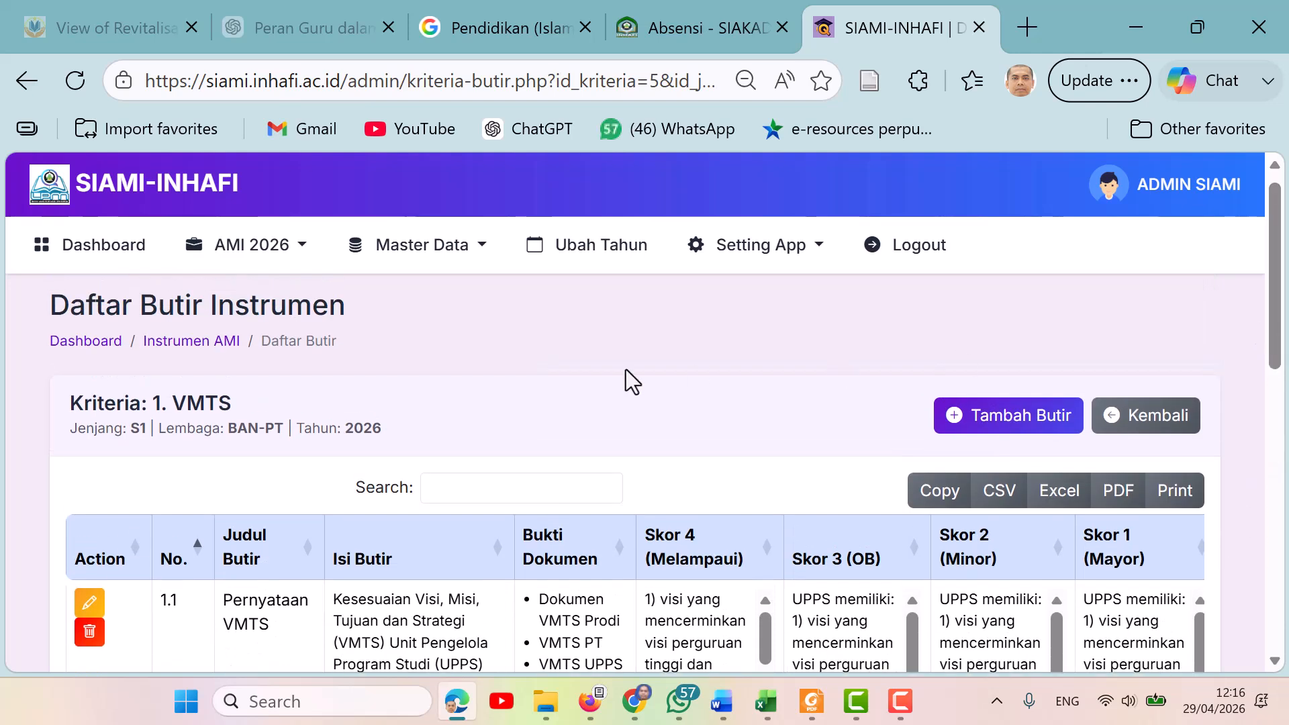
# Open the AMI page and look through the internal audit schedule of auditees, auditor teams and statuses.
pyautogui.click(308, 247)
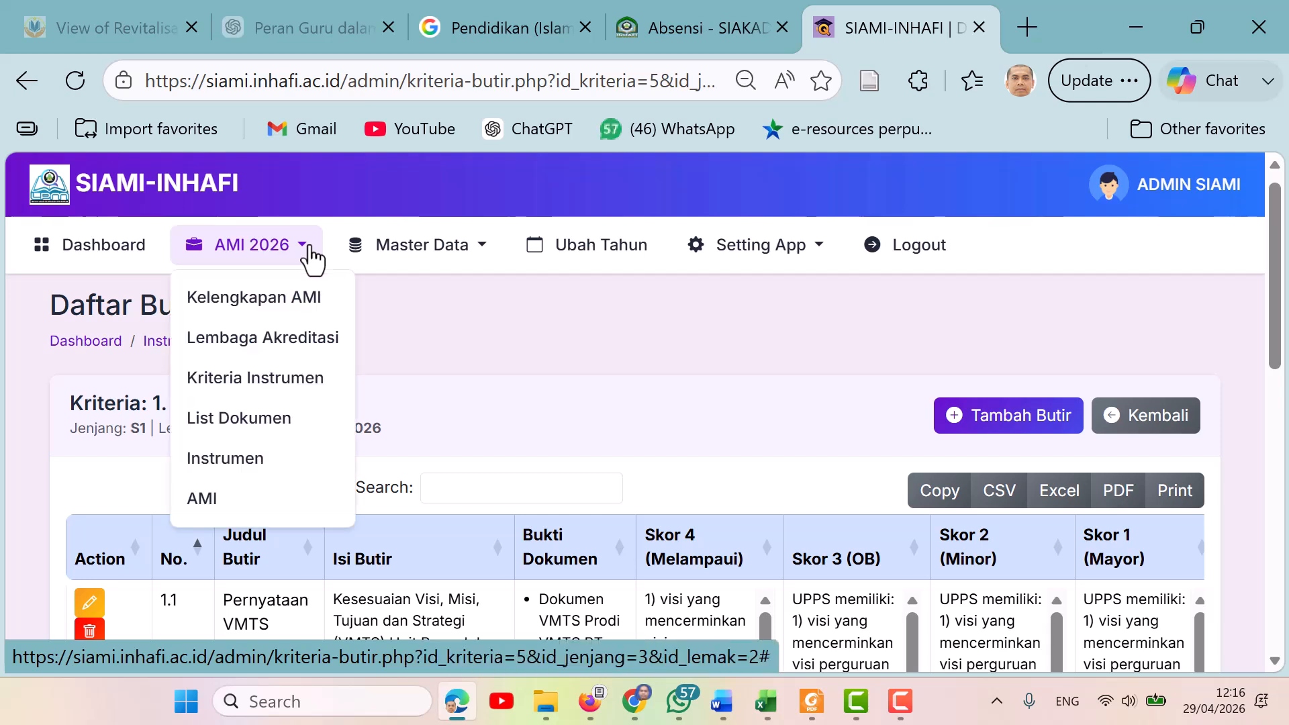
pyautogui.click(262, 512)
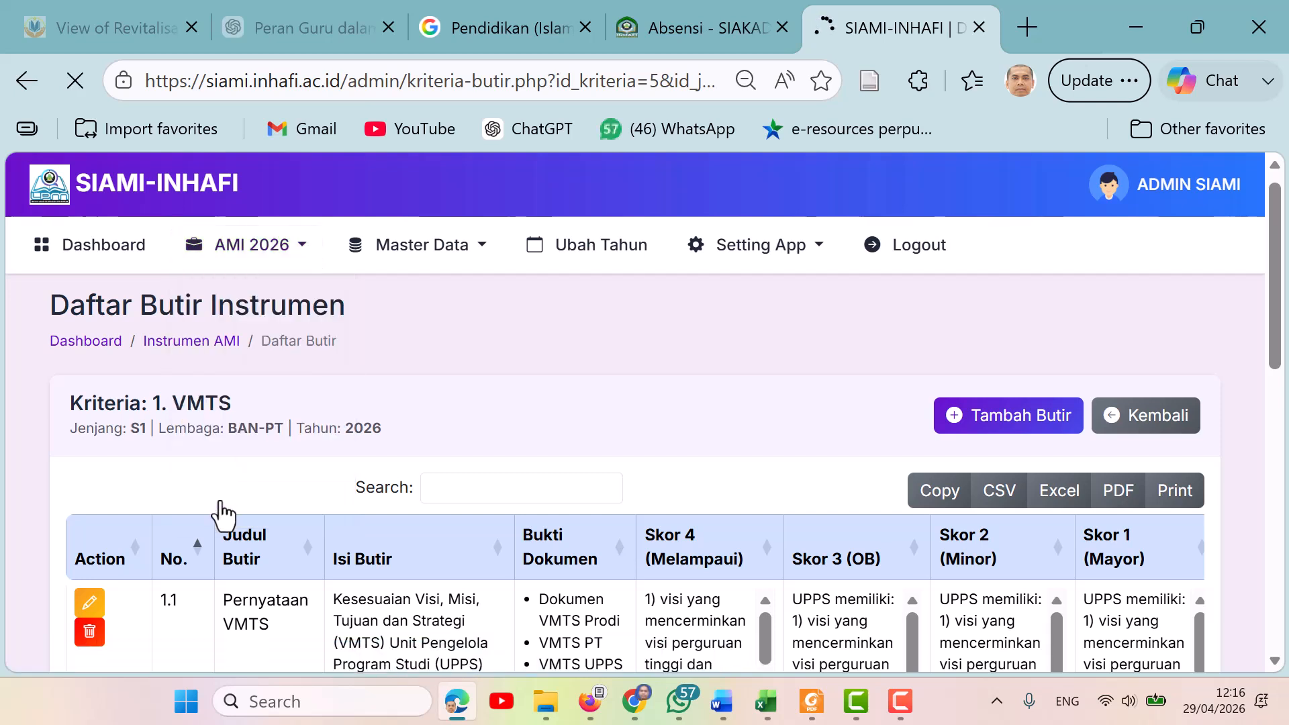
pyautogui.moveTo(1279, 237); pyautogui.dragTo(1279, 259)
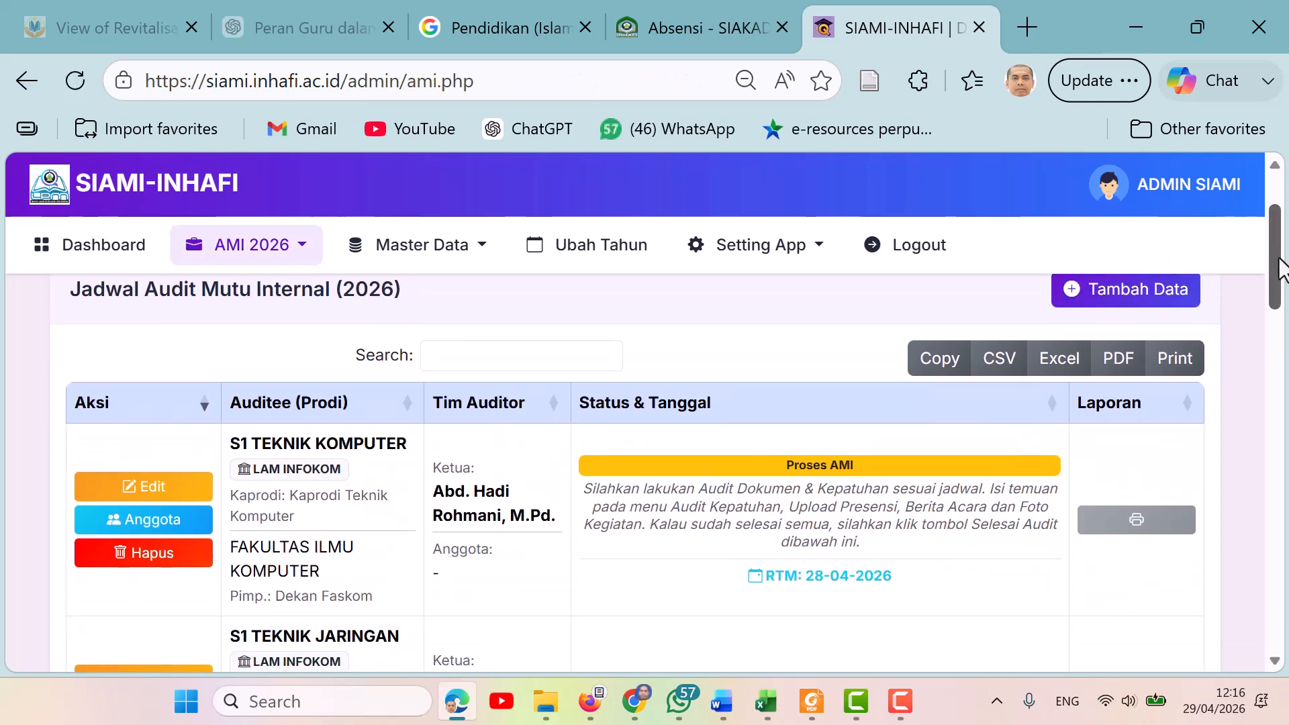
pyautogui.moveTo(1282, 269); pyautogui.dragTo(1286, 415)
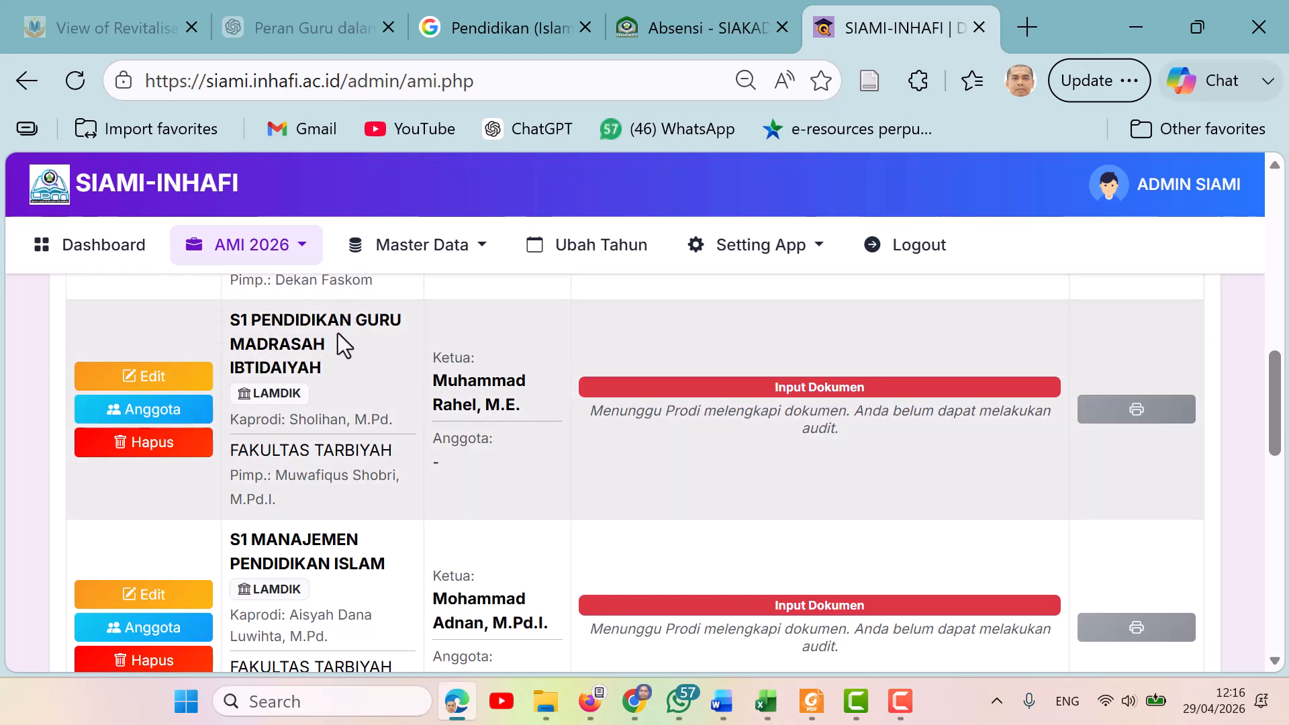
# Open the Ubah Data AMI form for S1 Pendidikan Agama Islam, examine the Ketua Auditor options and fields, then return to the AMI list without saving.
pyautogui.moveTo(1285, 434); pyautogui.dragTo(1287, 514)
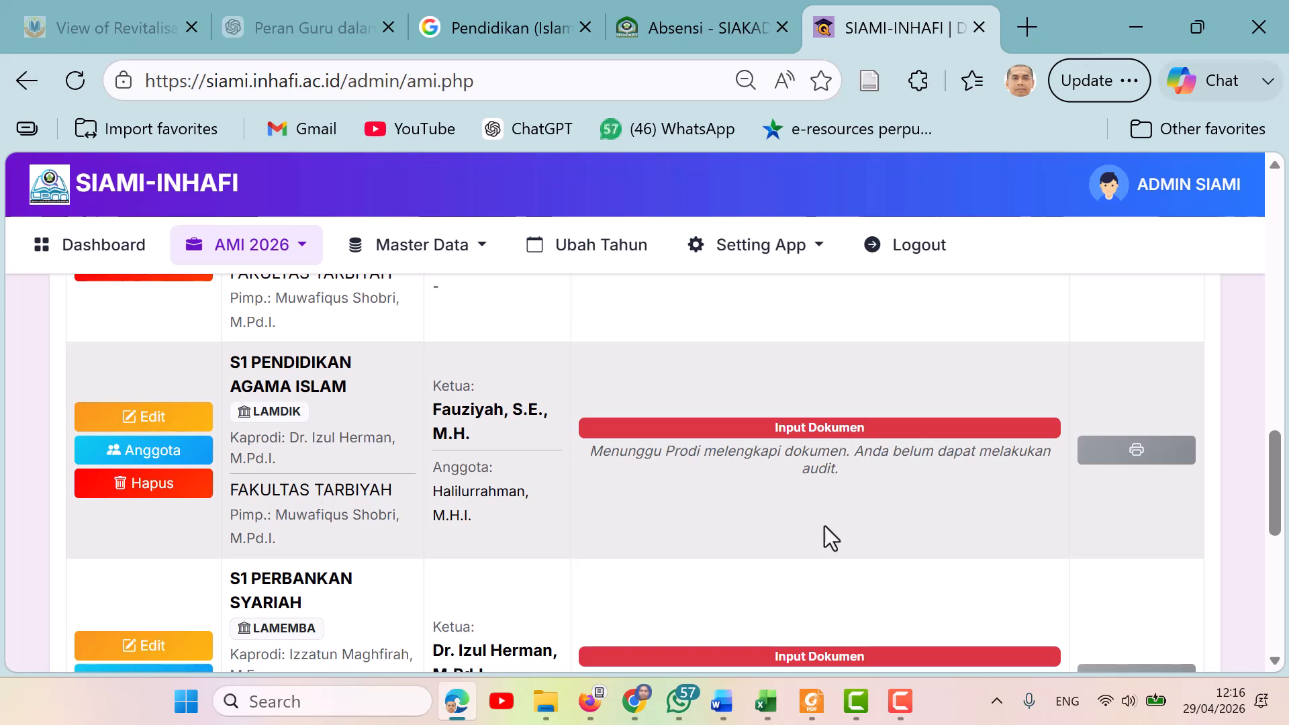
pyautogui.click(152, 421)
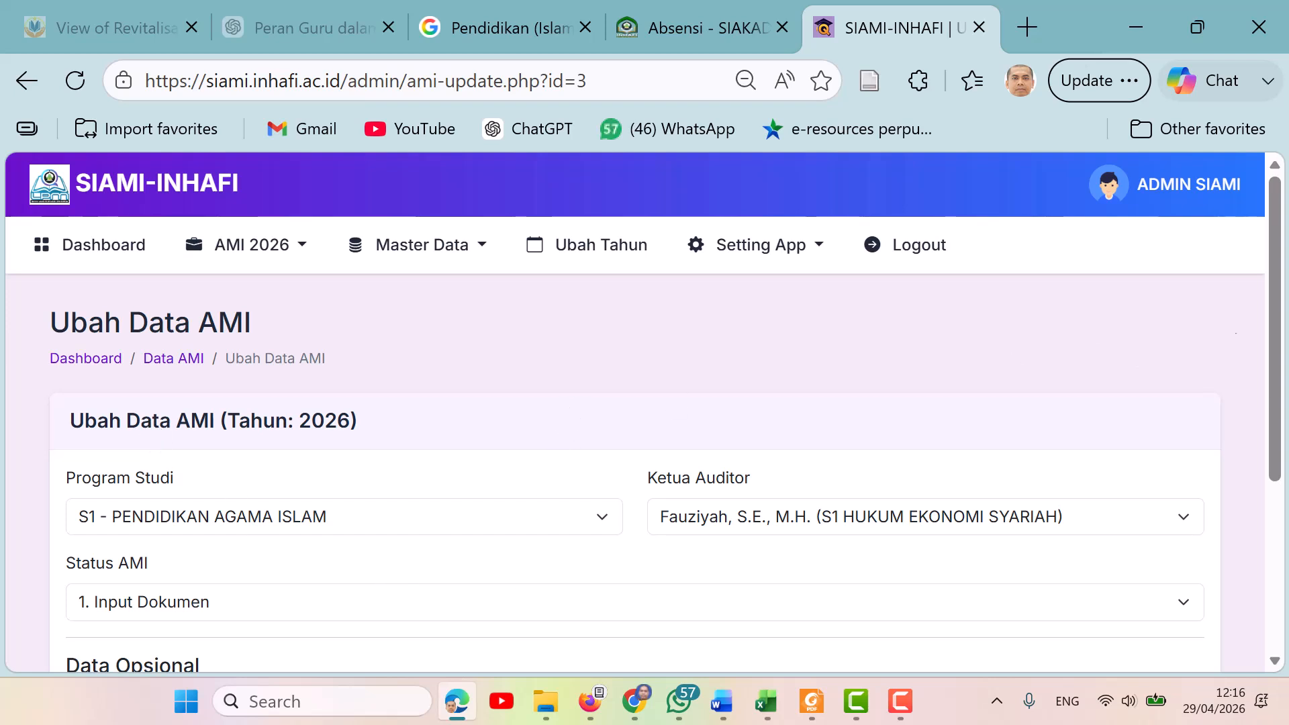
pyautogui.moveTo(1279, 316); pyautogui.dragTo(1279, 369)
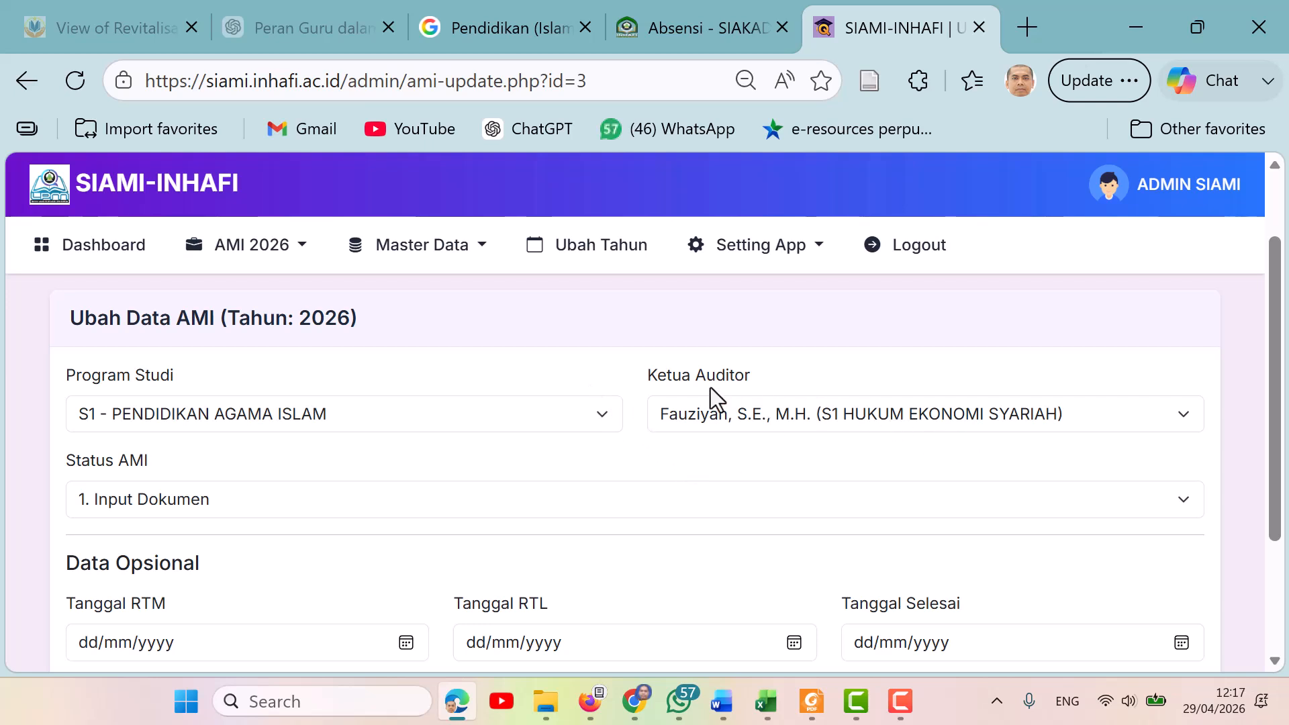
pyautogui.click(1185, 418)
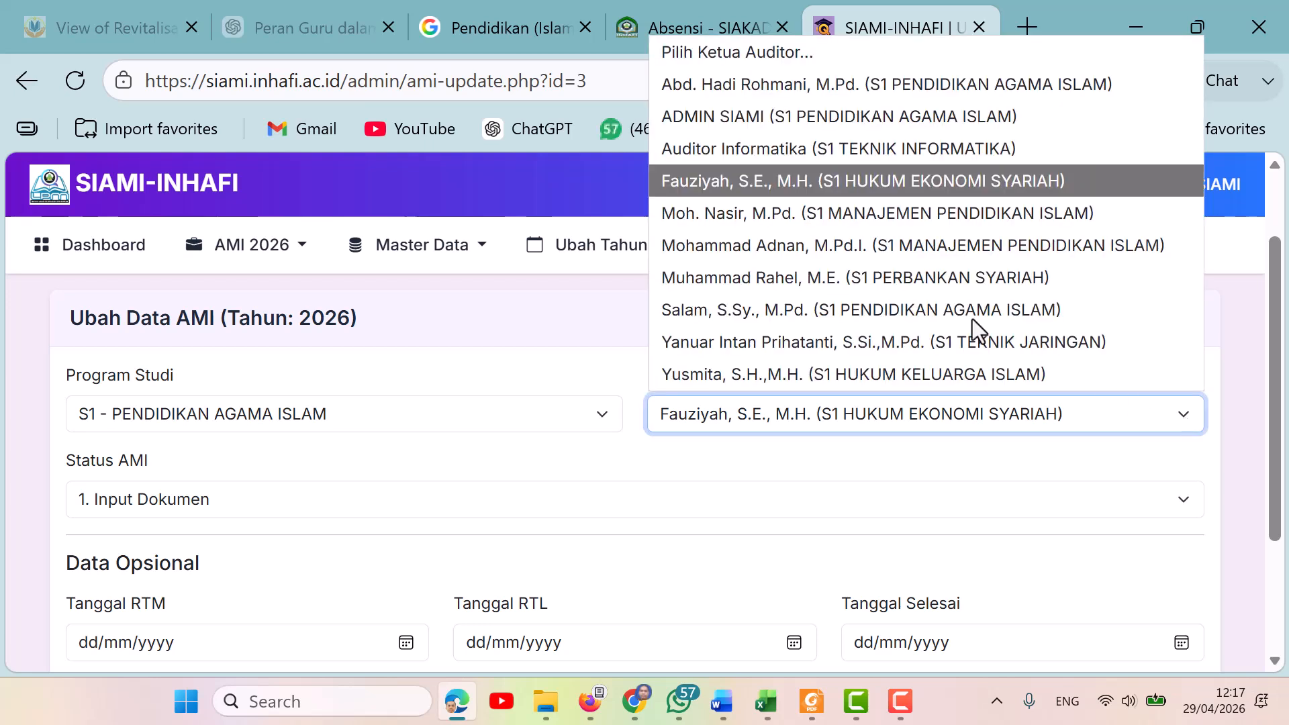
pyautogui.click(484, 255)
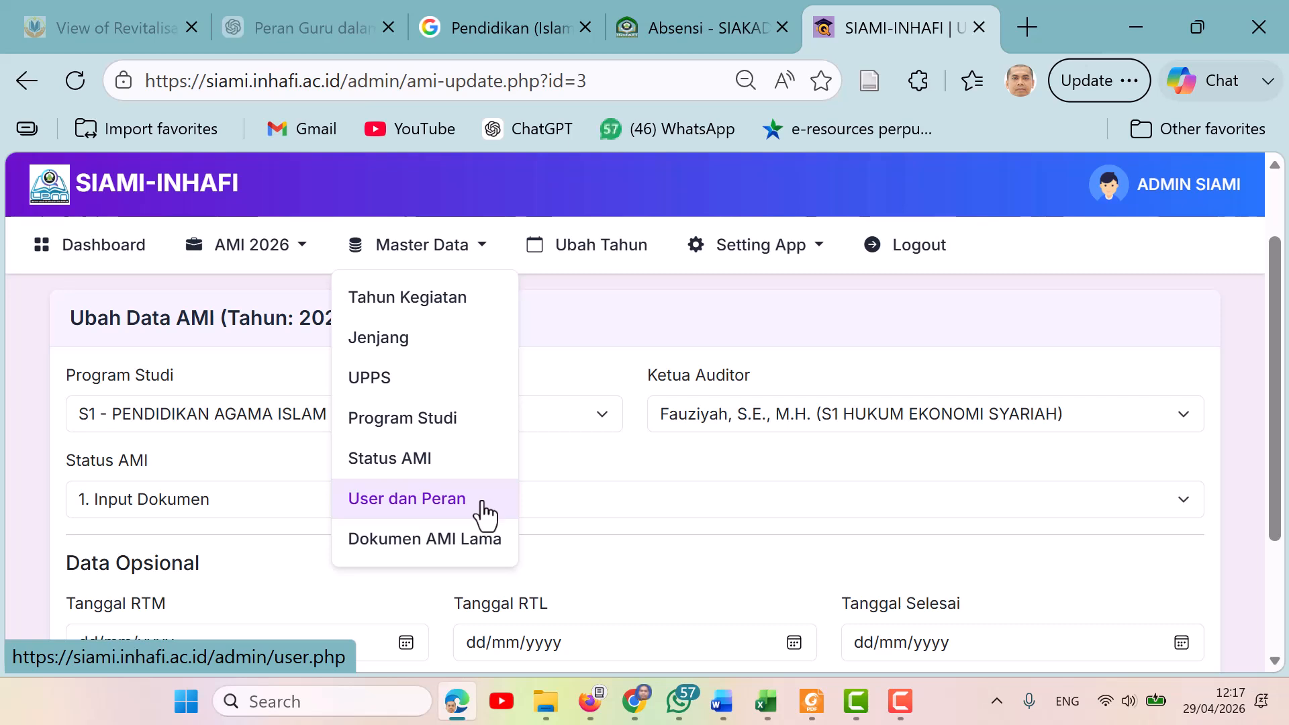
pyautogui.click(702, 458)
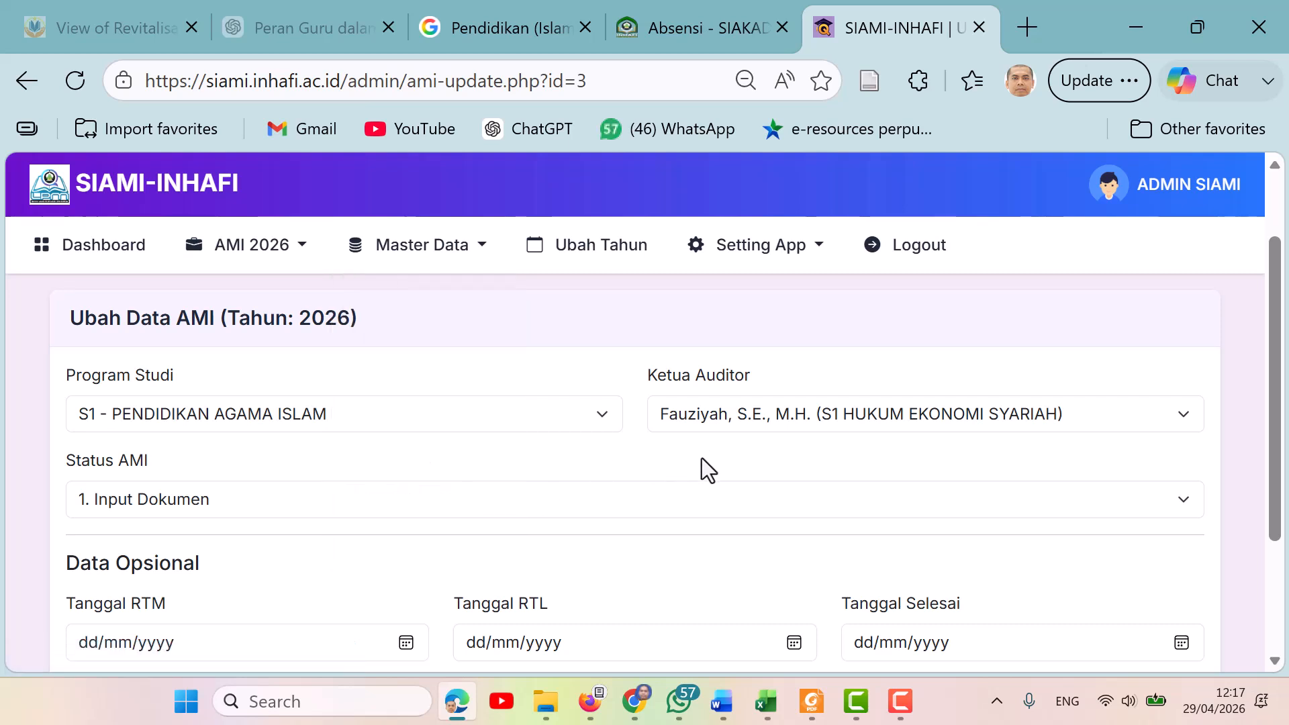
pyautogui.click(1186, 418)
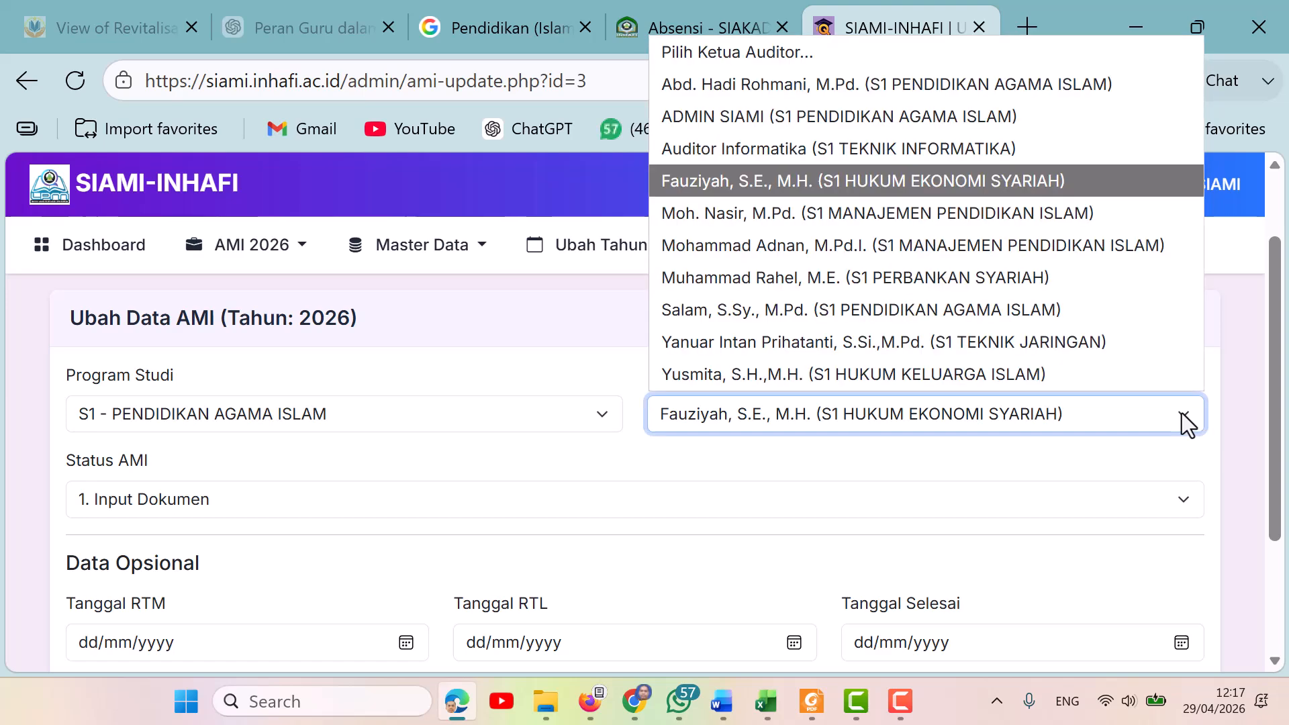
pyautogui.click(1186, 423)
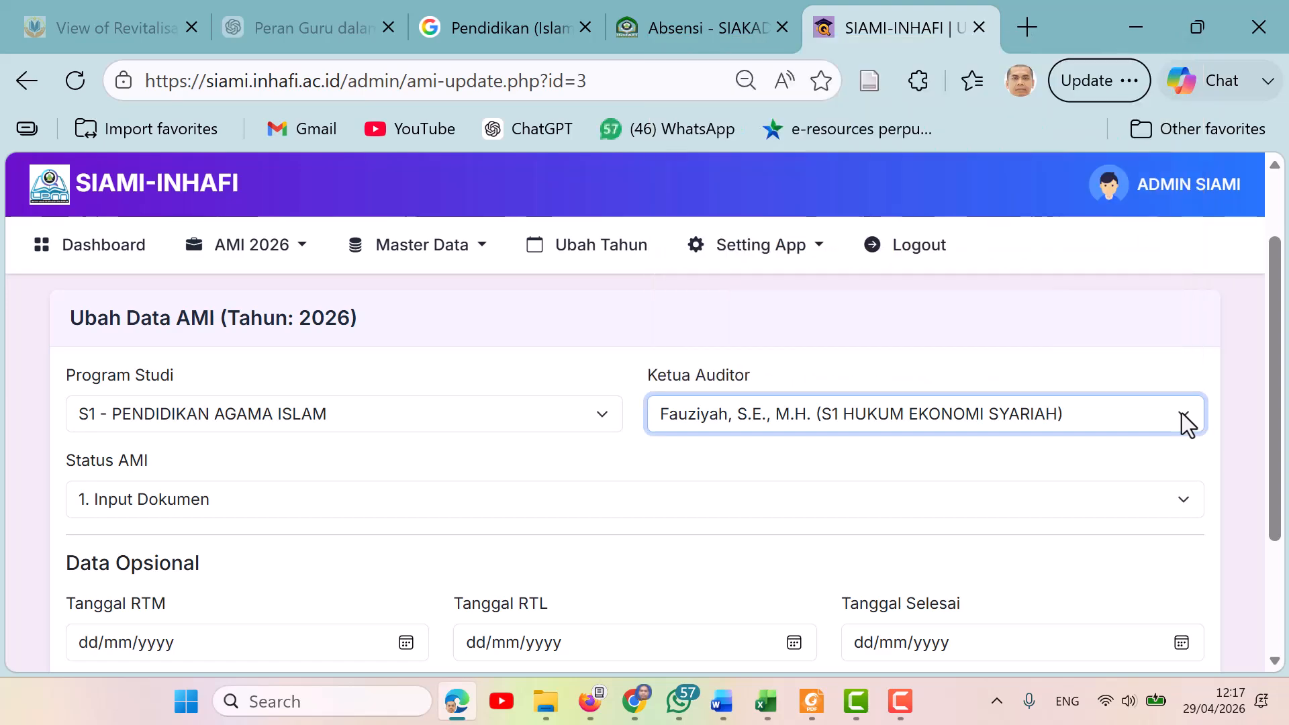
pyautogui.moveTo(1283, 432); pyautogui.dragTo(1282, 510)
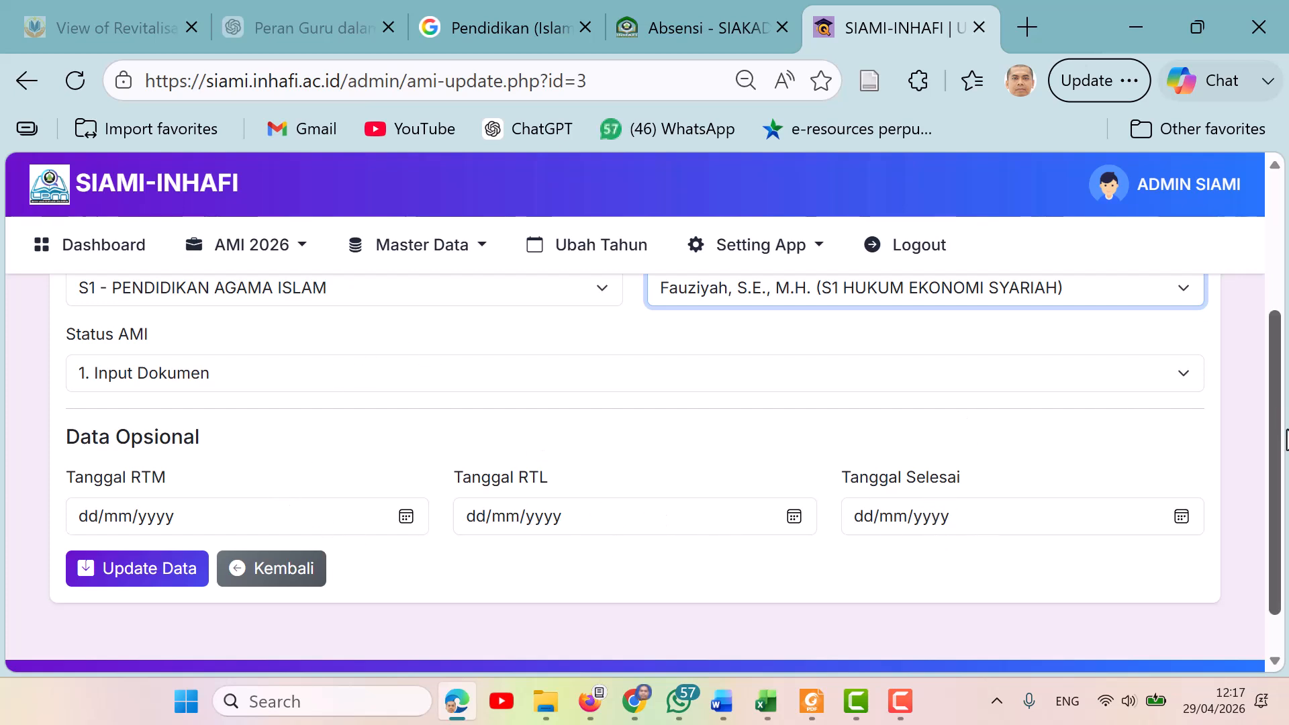
pyautogui.moveTo(1275, 425); pyautogui.dragTo(1287, 376)
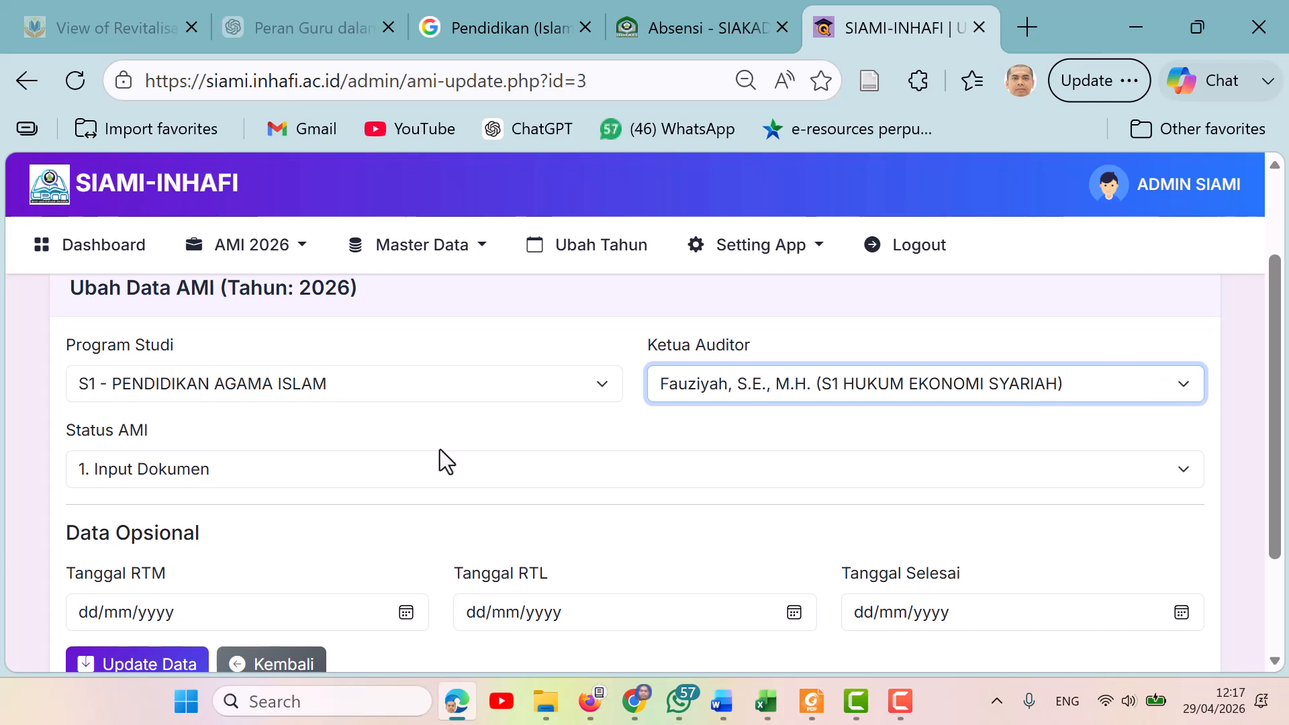
pyautogui.hotkey('alt', 'Left')
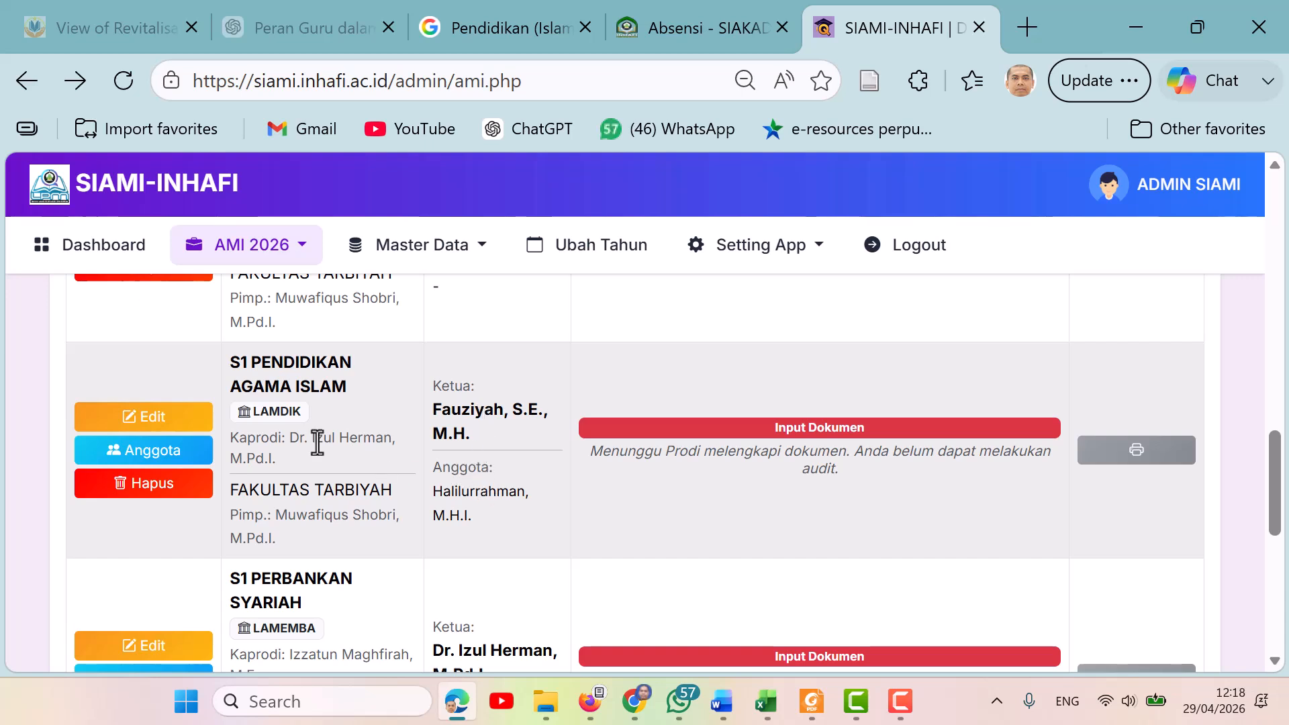
# Open the audit team members of S1 Pendidikan Agama Islam and the Tambah Anggota form, view its auditor options, then return to the AMI list.
pyautogui.click(141, 464)
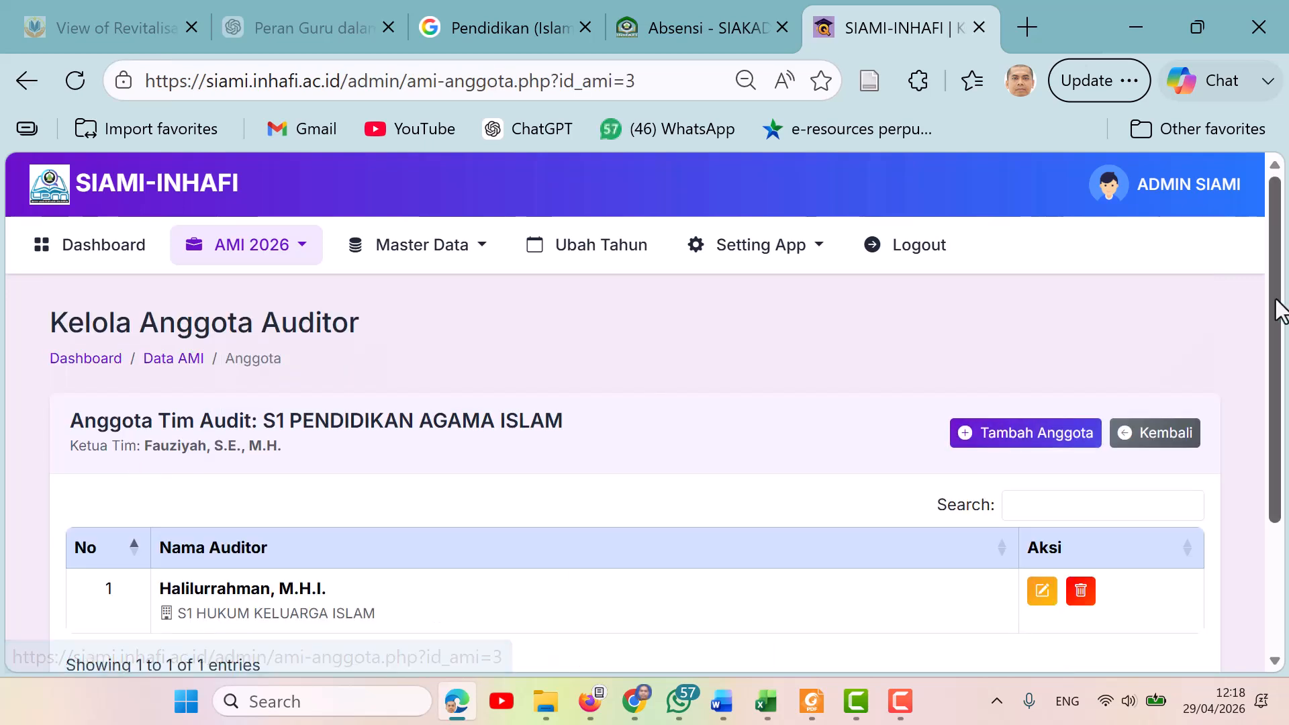
pyautogui.moveTo(1283, 300); pyautogui.dragTo(1285, 408)
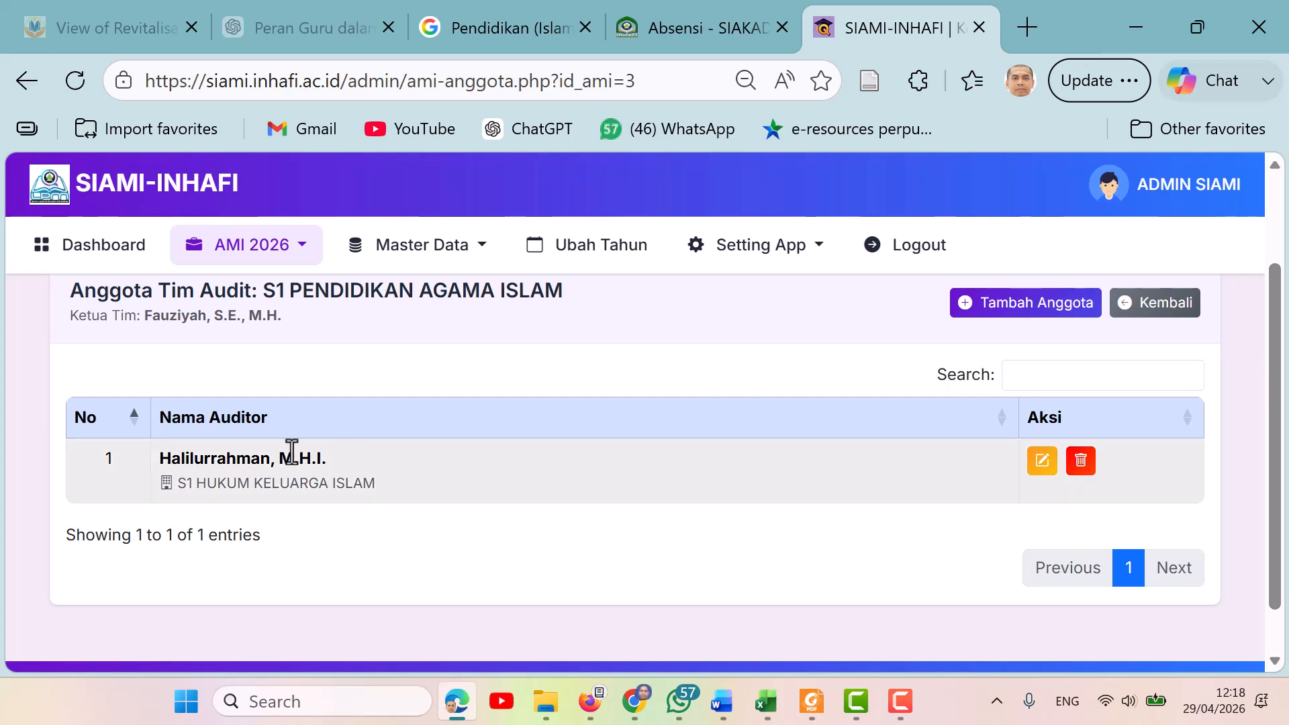
pyautogui.click(1025, 310)
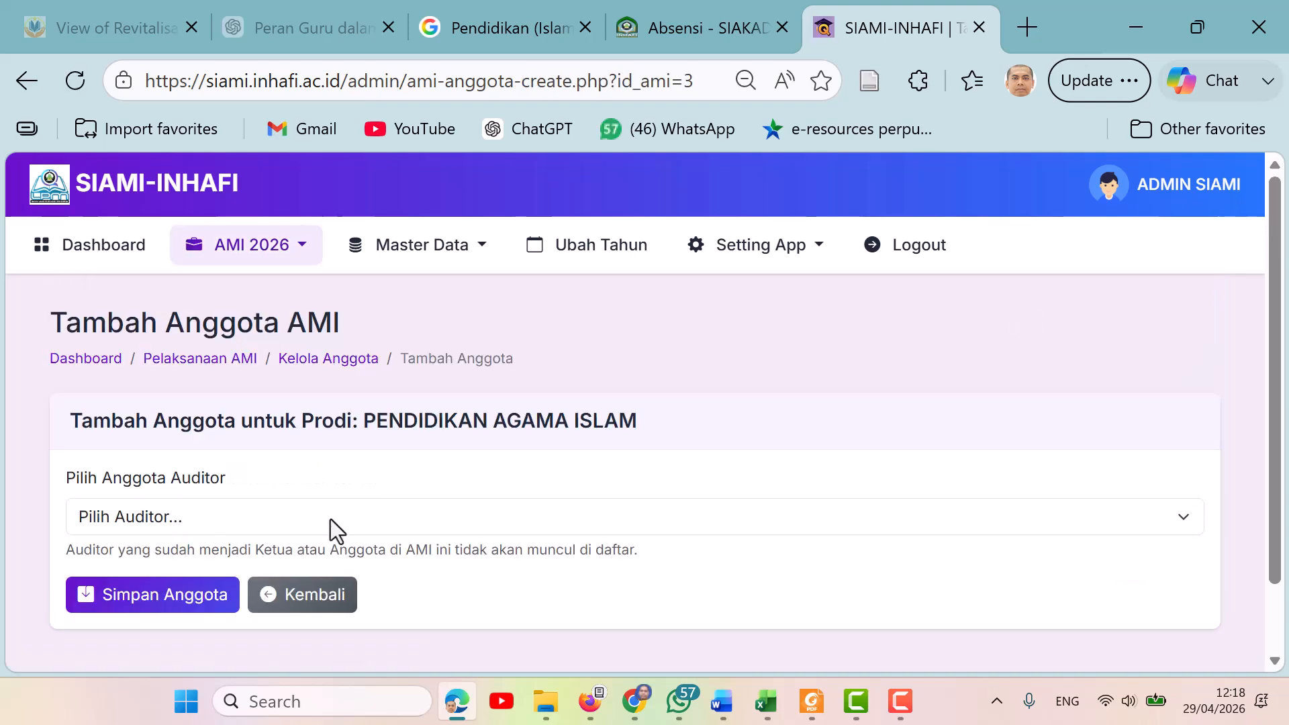
pyautogui.click(268, 514)
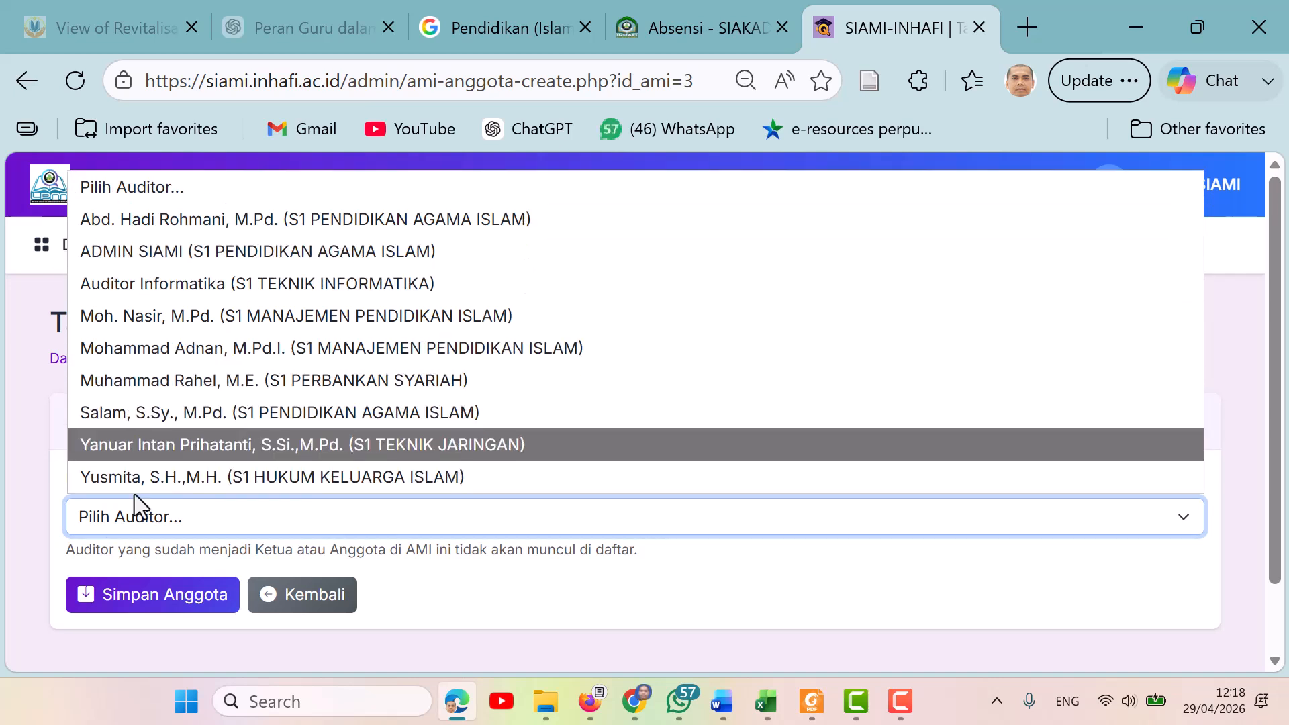
pyautogui.click(23, 567)
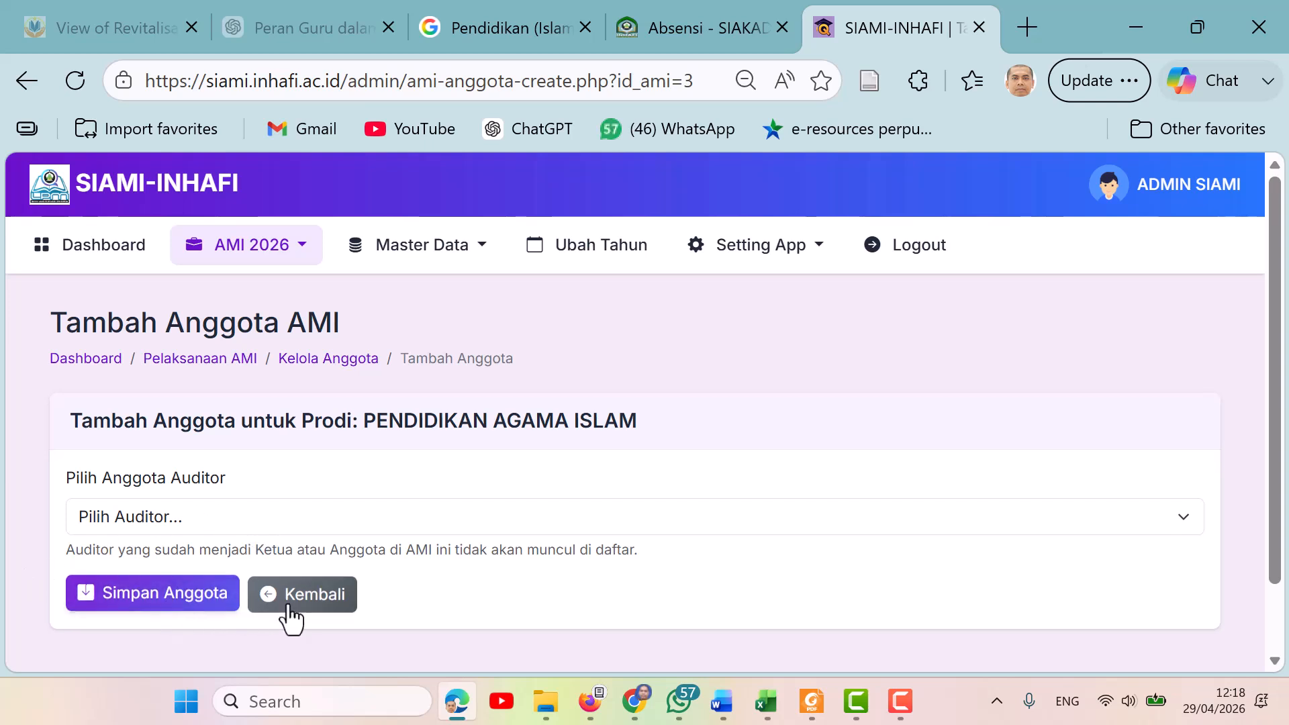
pyautogui.click(309, 593)
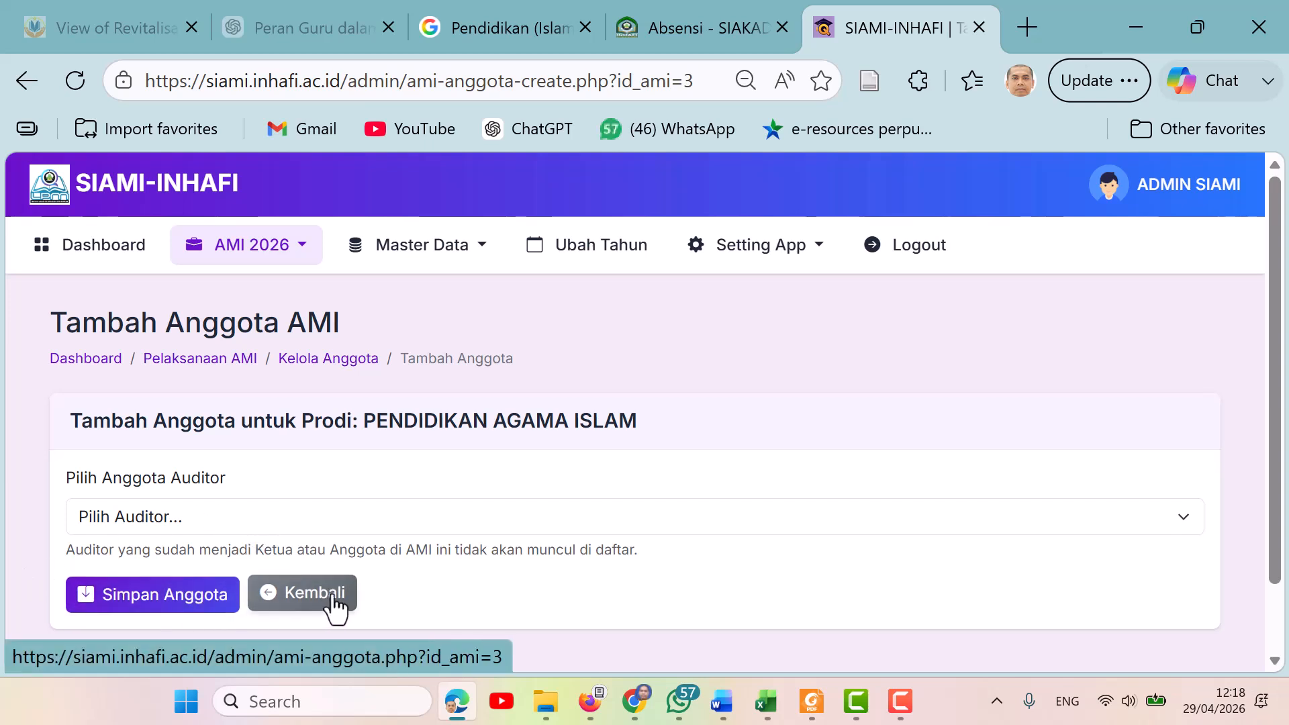
pyautogui.hotkey('alt', 'Left')
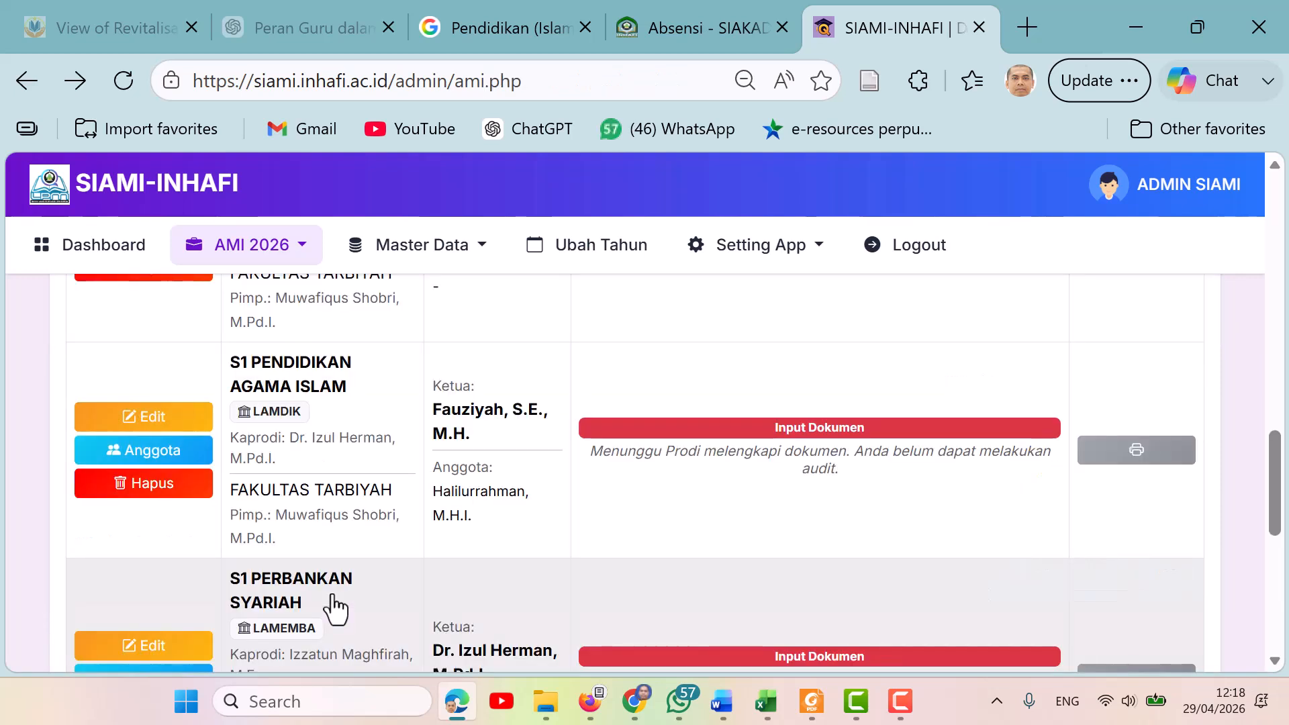